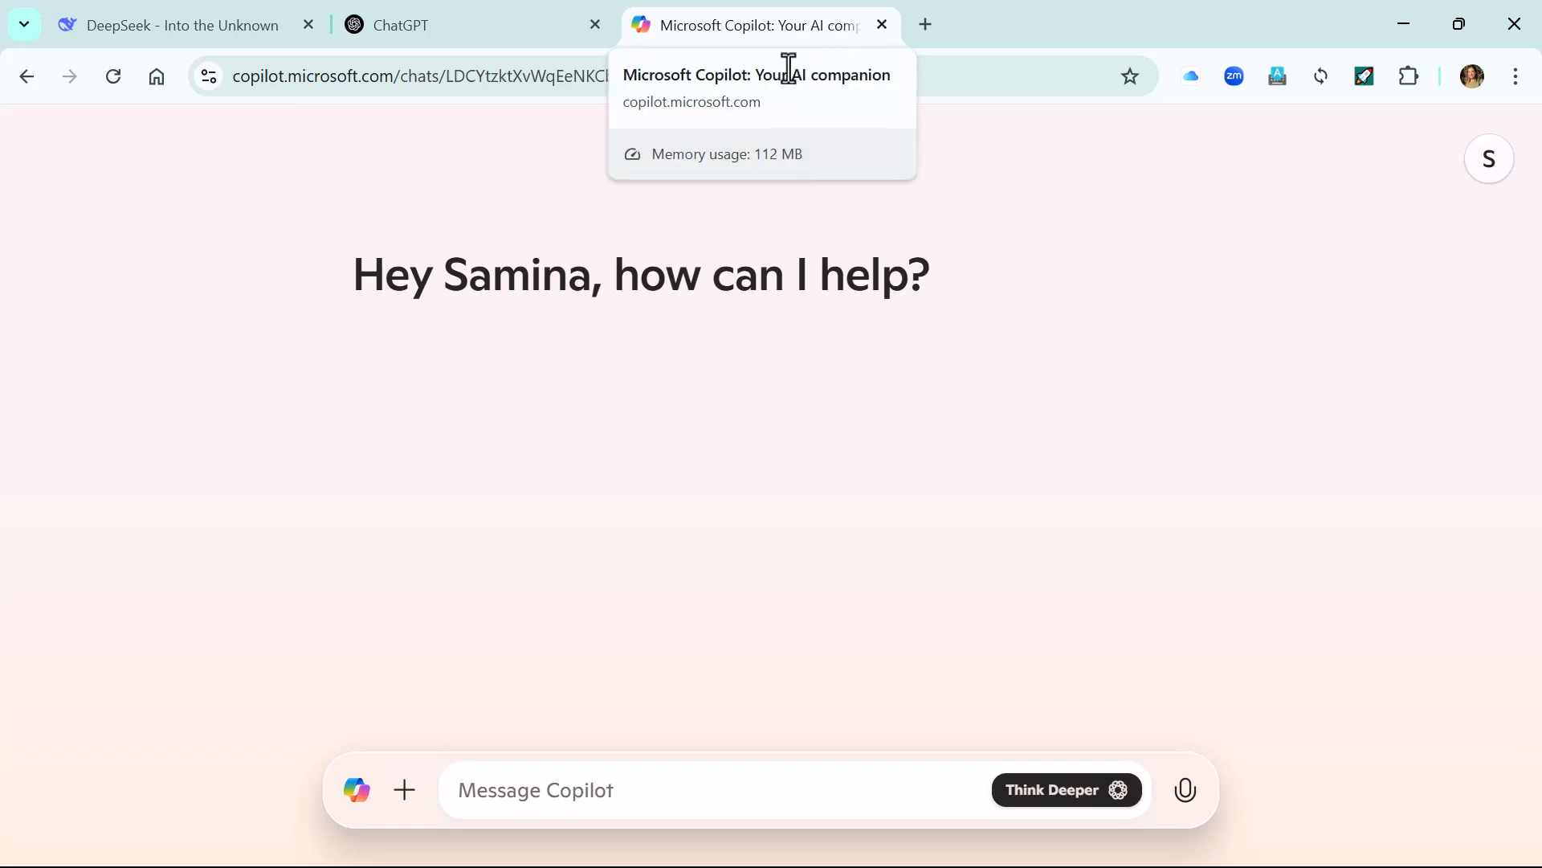
Step: In DeepSeek, attach Sales Data.xlsx and send the prompt "Generate insights with this excel data"
{"action": "key", "text": "alt+Tab"}
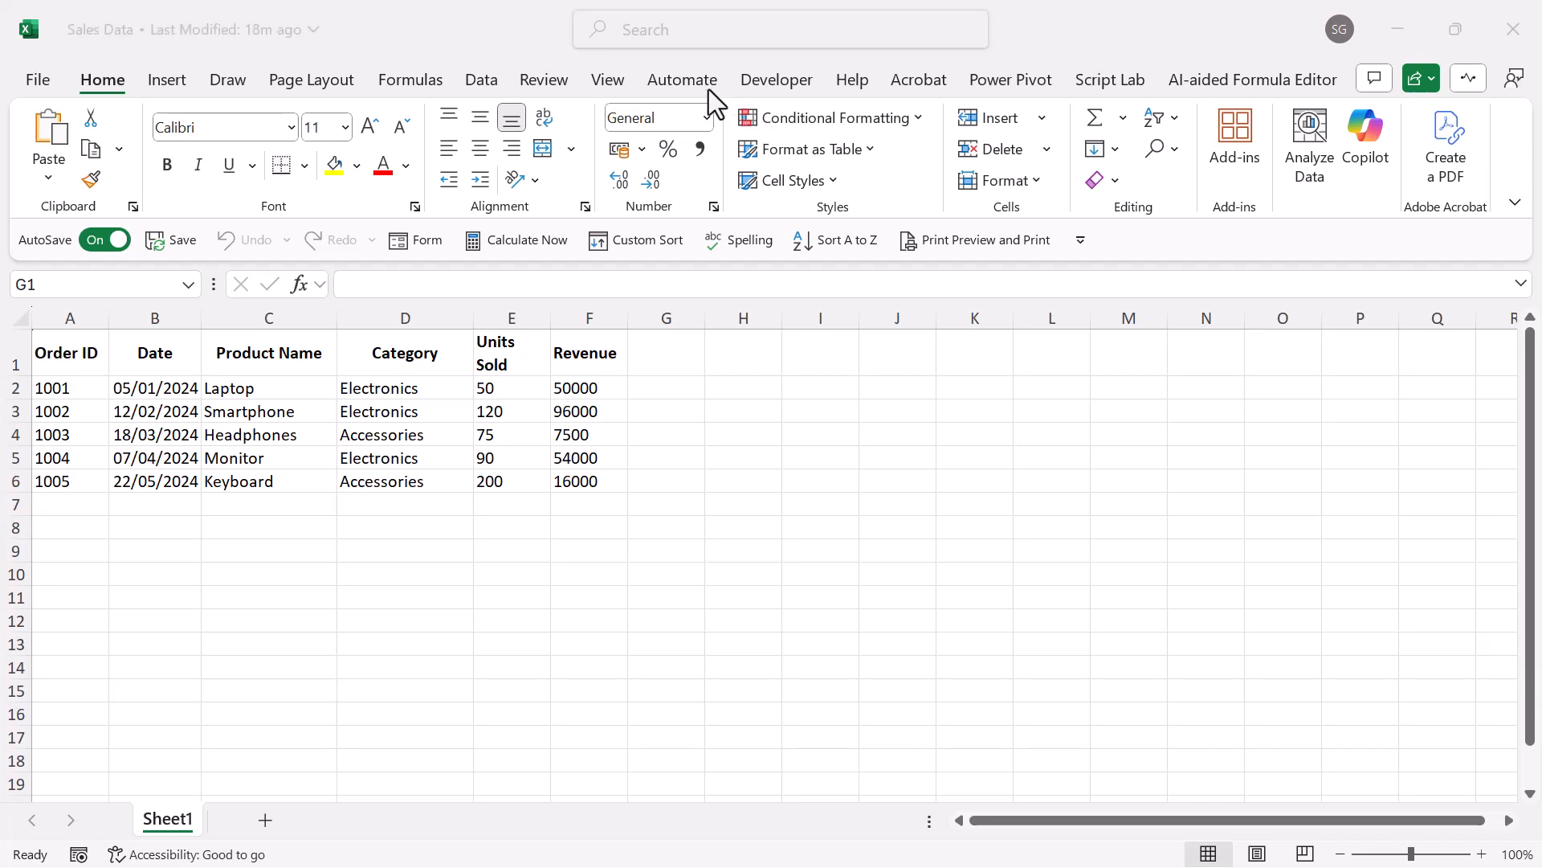
{"action": "key", "text": "alt+Tab"}
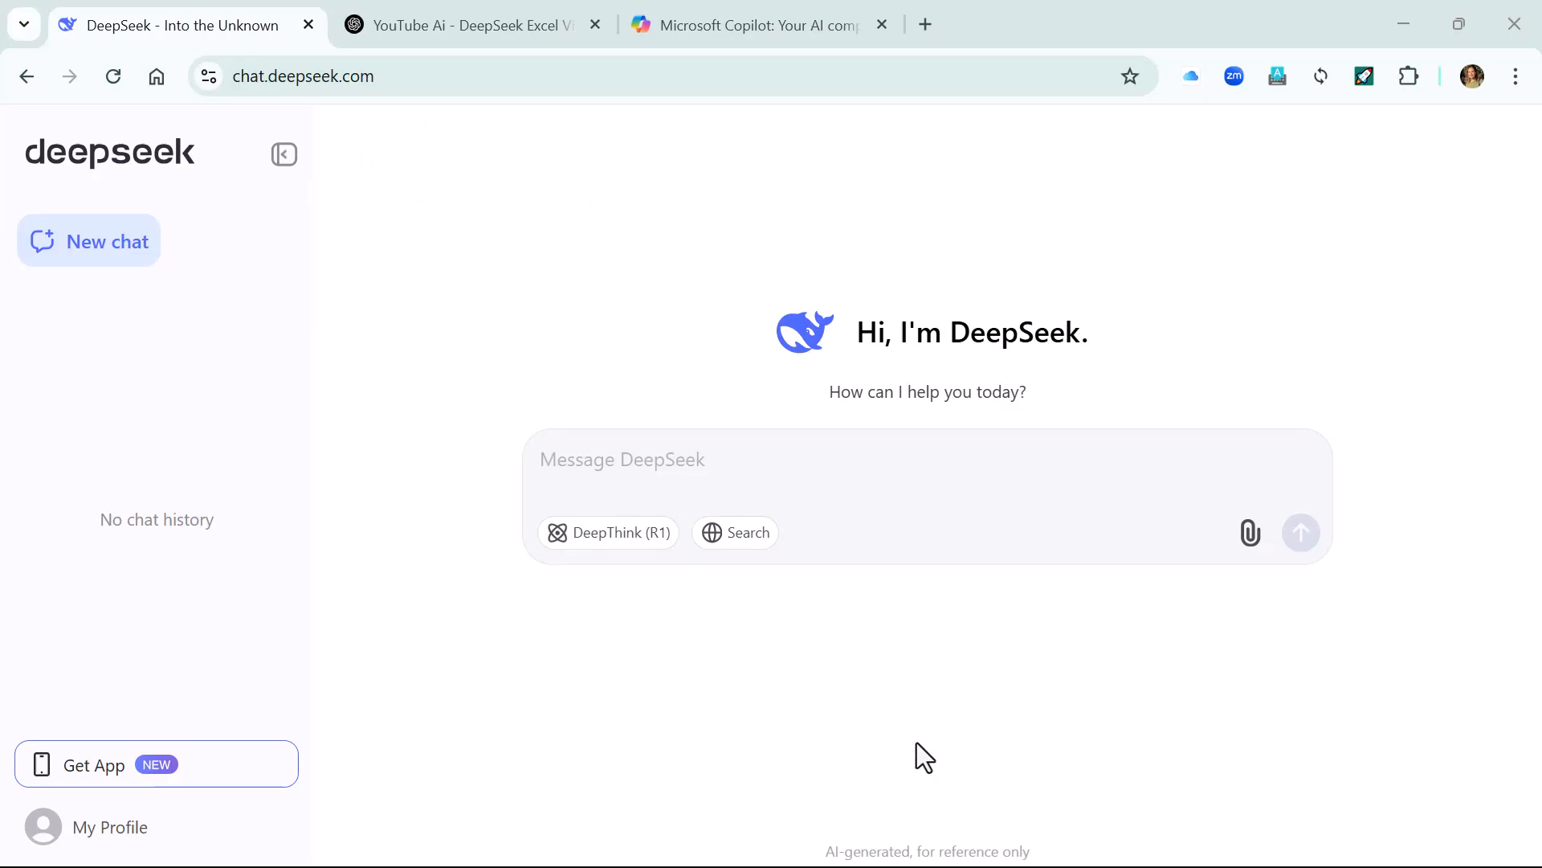
{"action": "left_click", "coordinate": [1312, 472]}
{"action": "type", "text": "Generate insights with"}
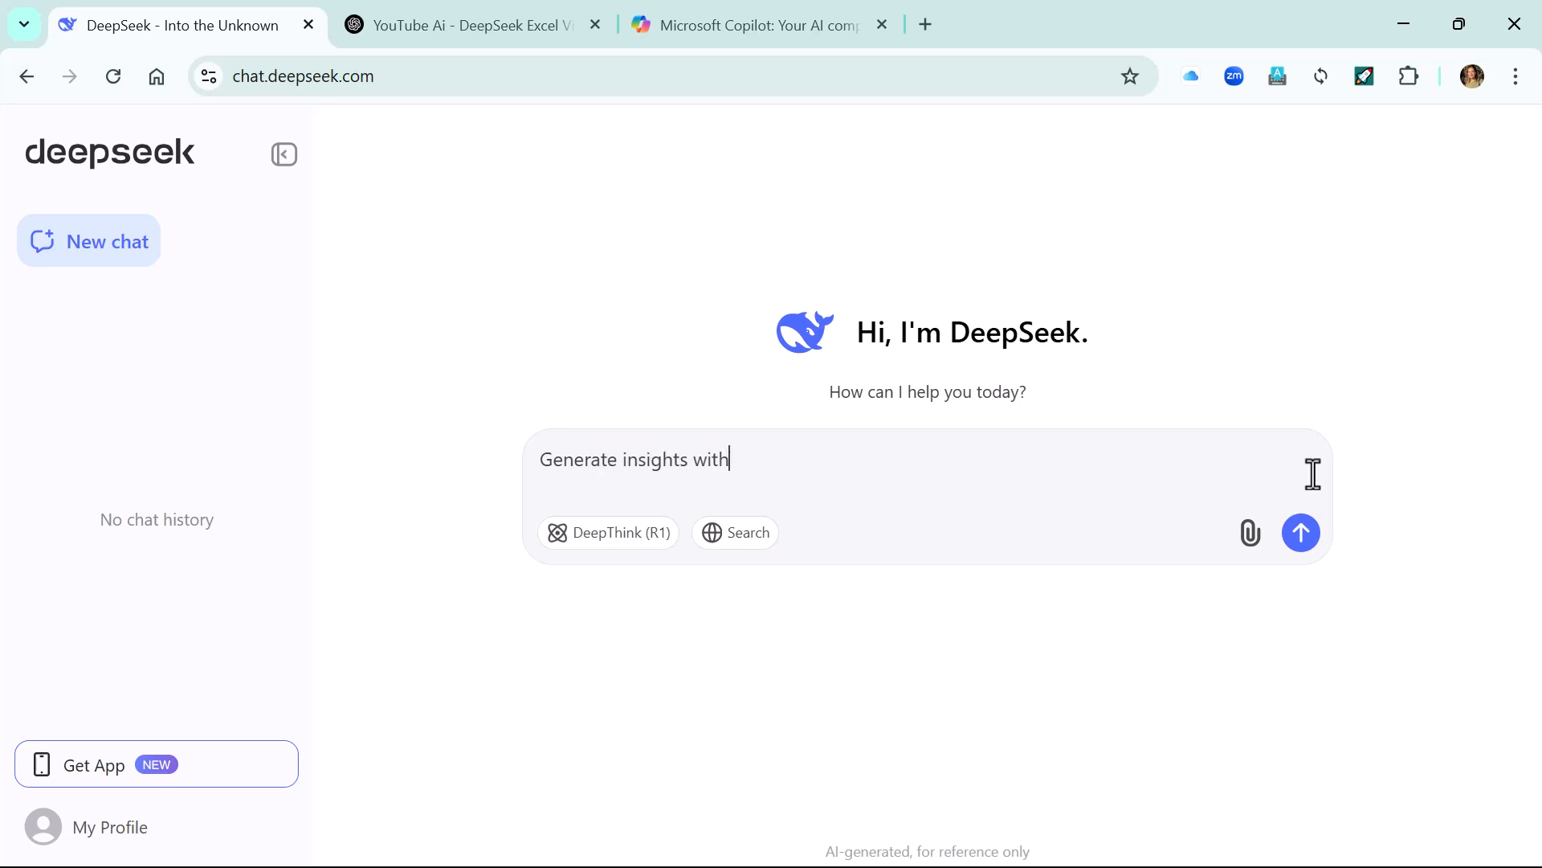
{"action": "type", "text": " this excel data"}
{"action": "left_click", "coordinate": [1248, 533]}
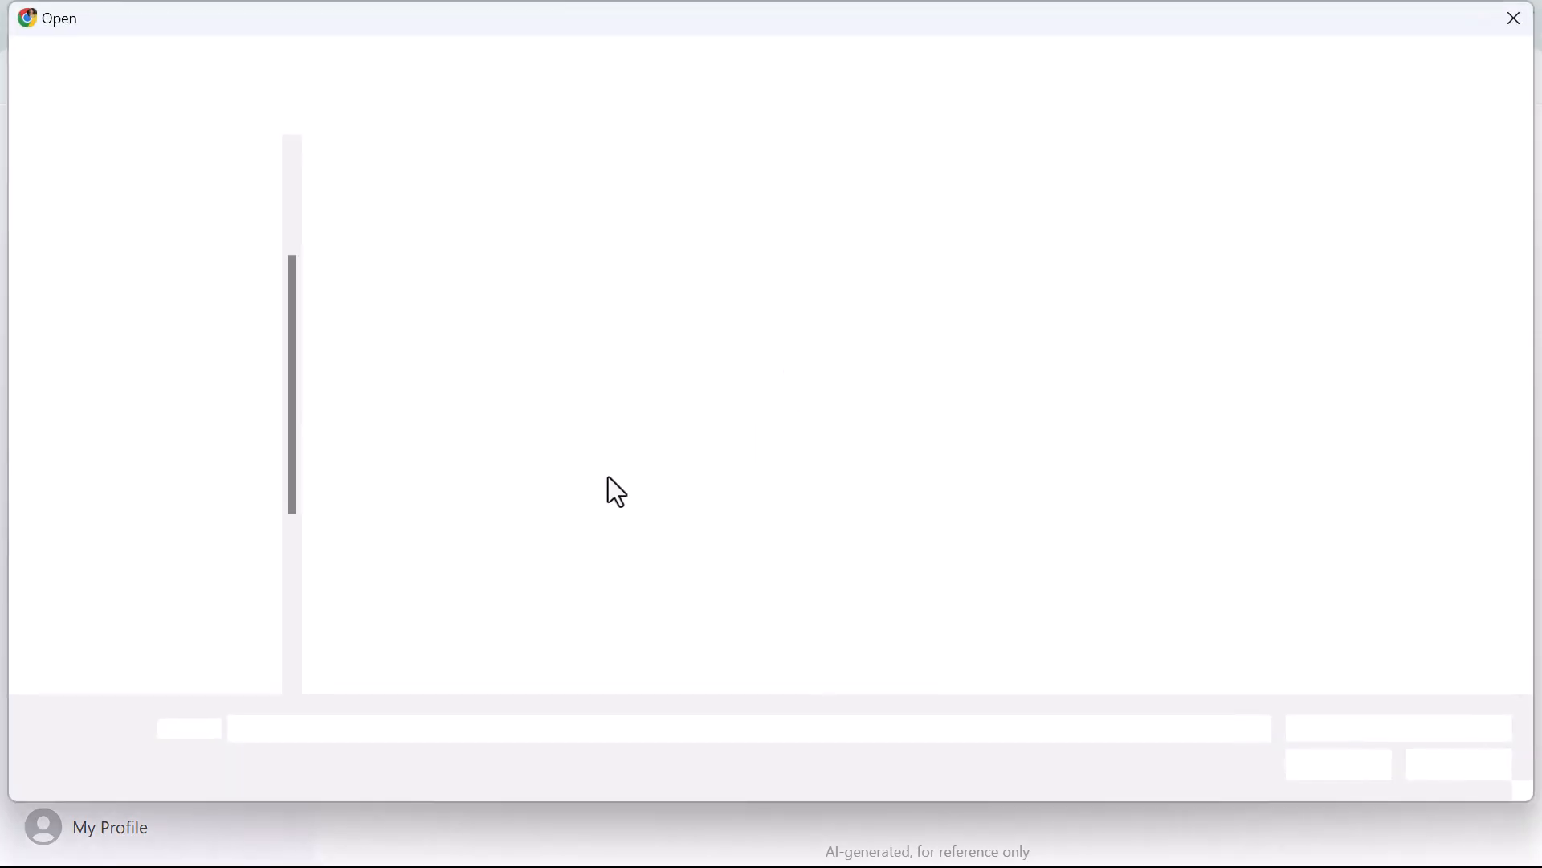
{"action": "double_click", "coordinate": [435, 270]}
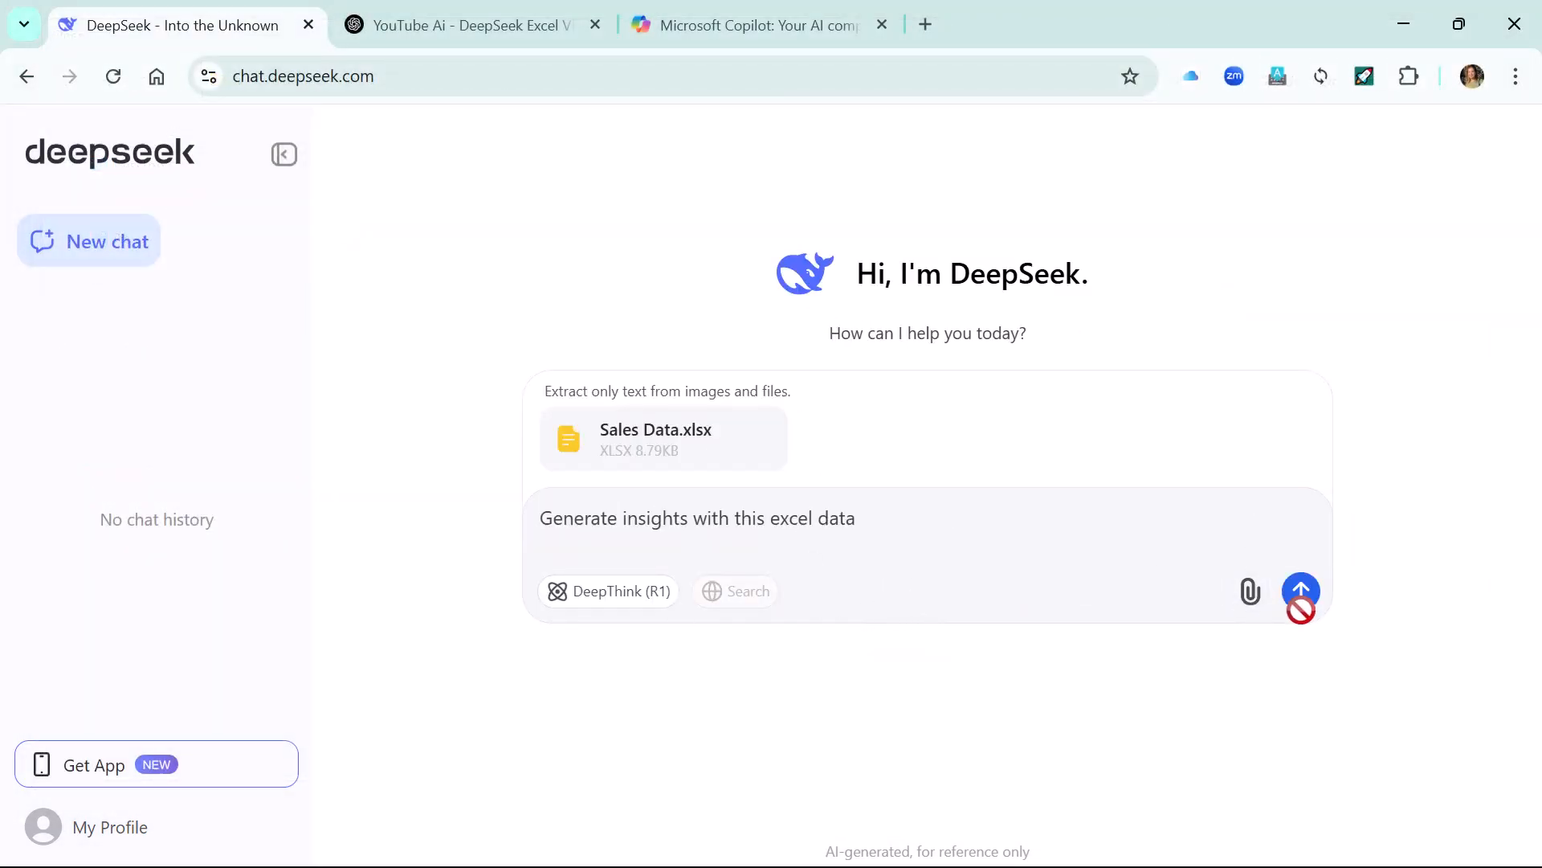
{"action": "left_click", "coordinate": [1301, 593]}
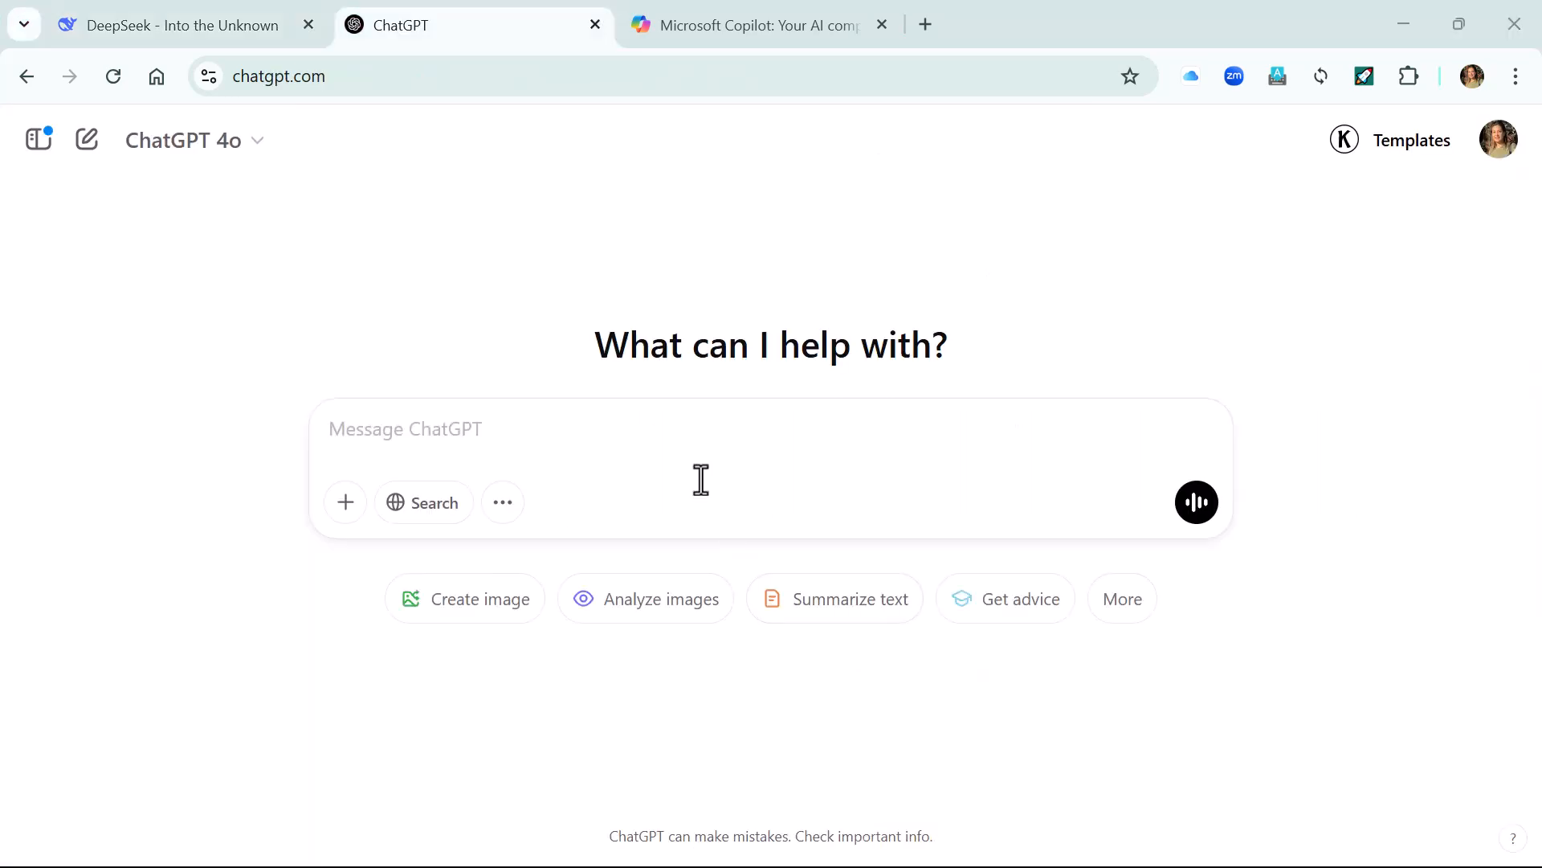
Step: In ChatGPT, upload Sales Data.xlsx from the computer and submit the prompt "Generate insights with this excel data"
{"action": "left_click", "coordinate": [715, 423]}
{"action": "type", "text": "Generate insi"}
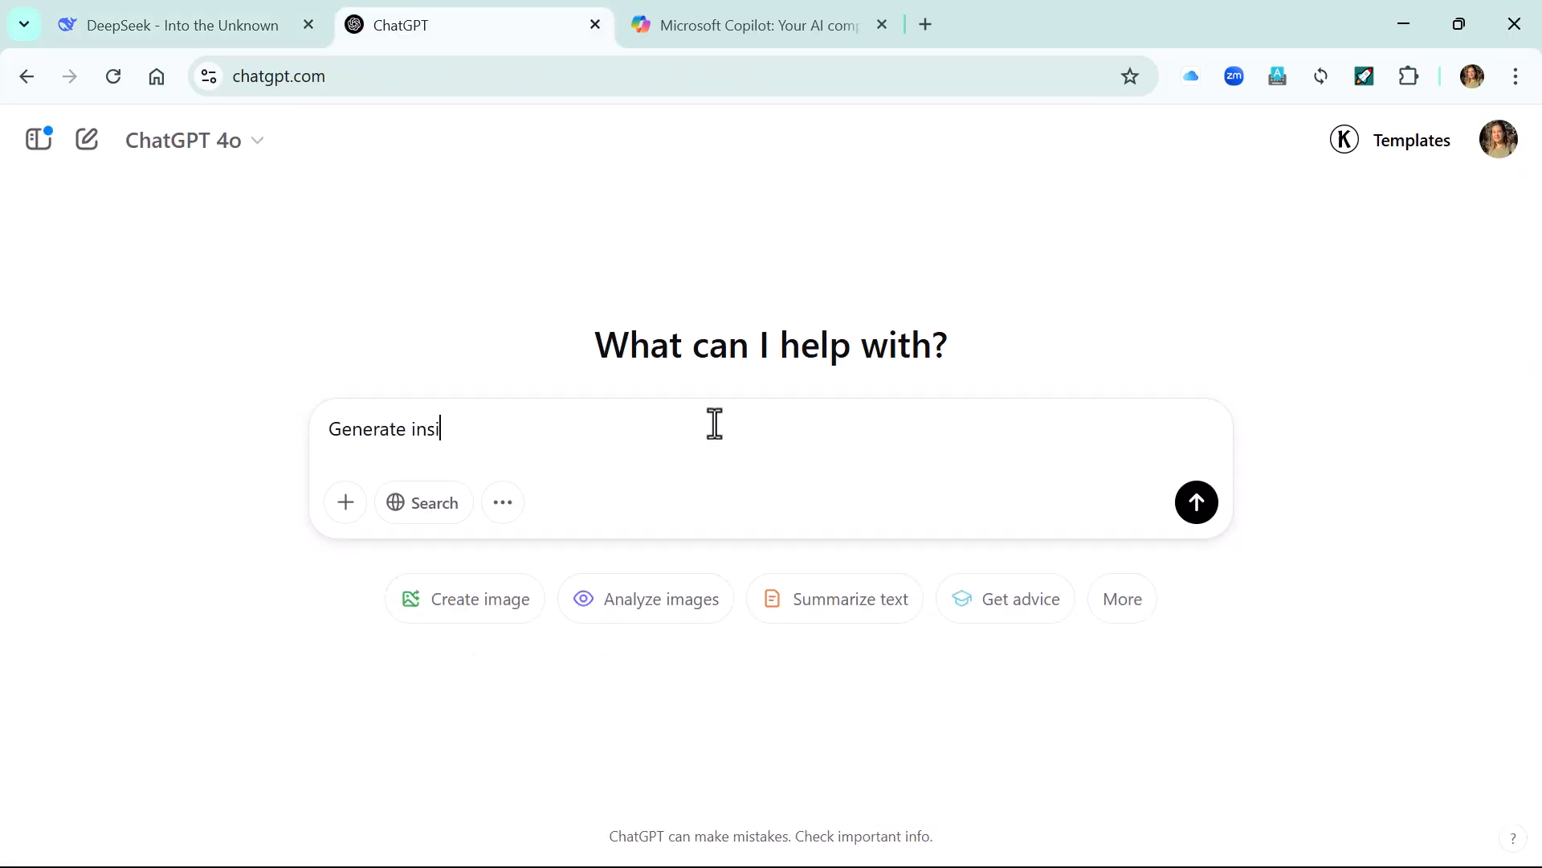
{"action": "type", "text": "ghts with this excel data"}
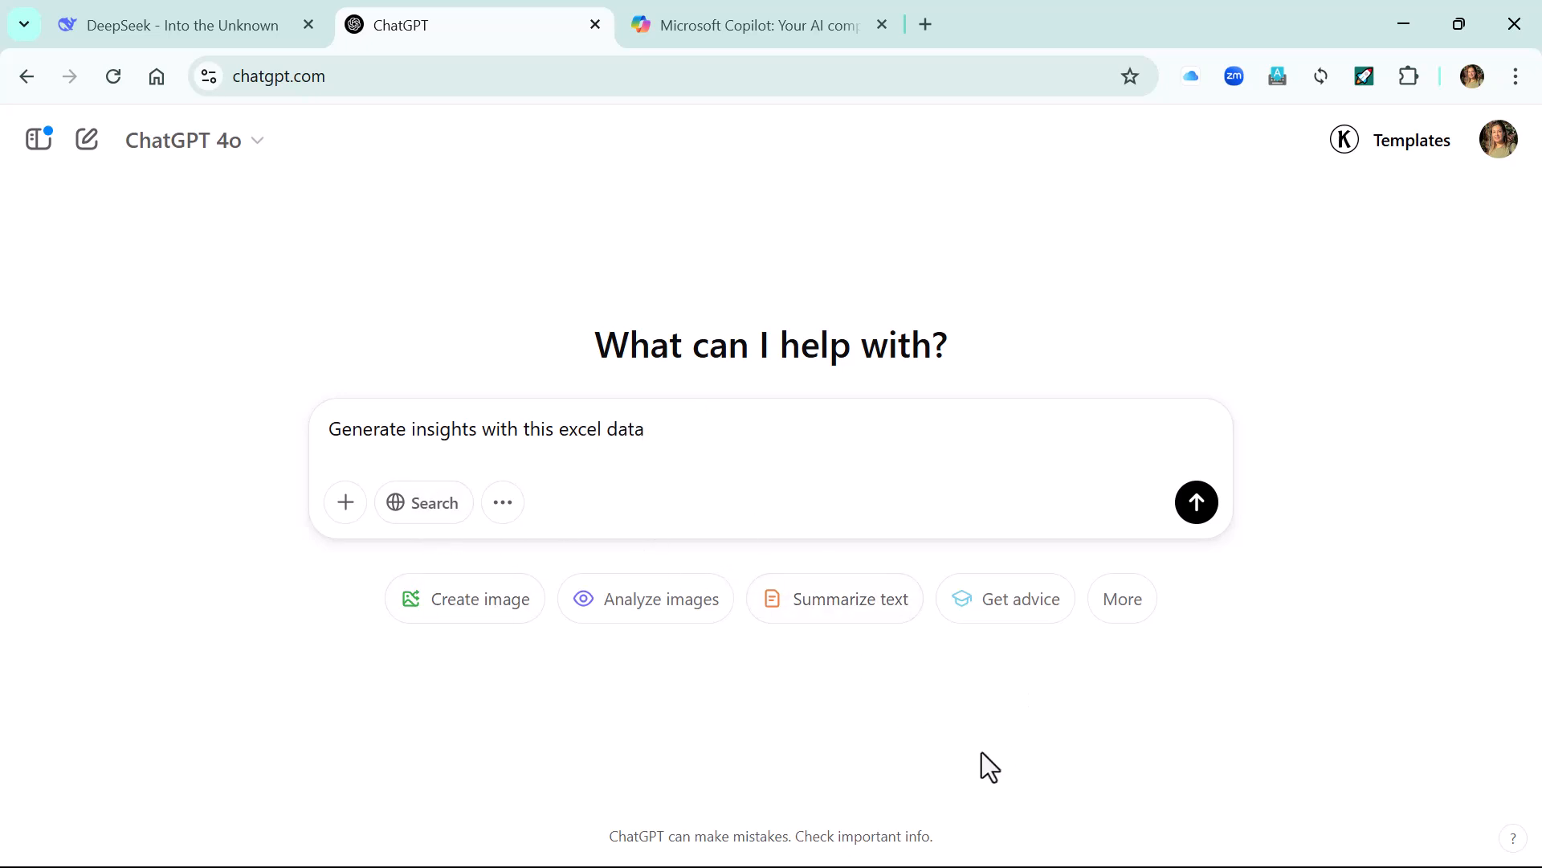
{"action": "left_click", "coordinate": [346, 503]}
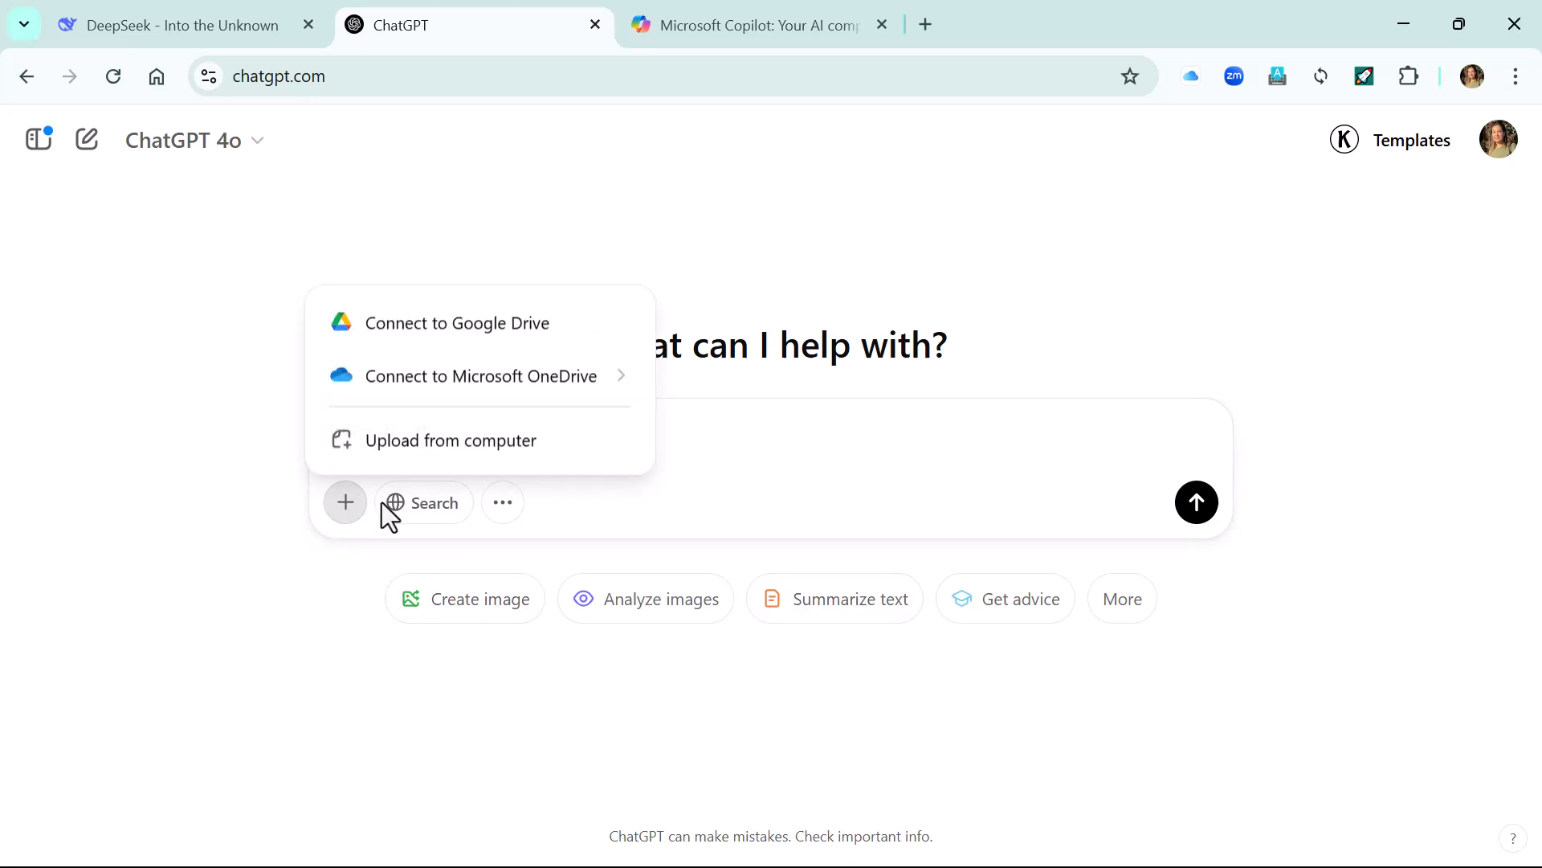
{"action": "left_click", "coordinate": [462, 436]}
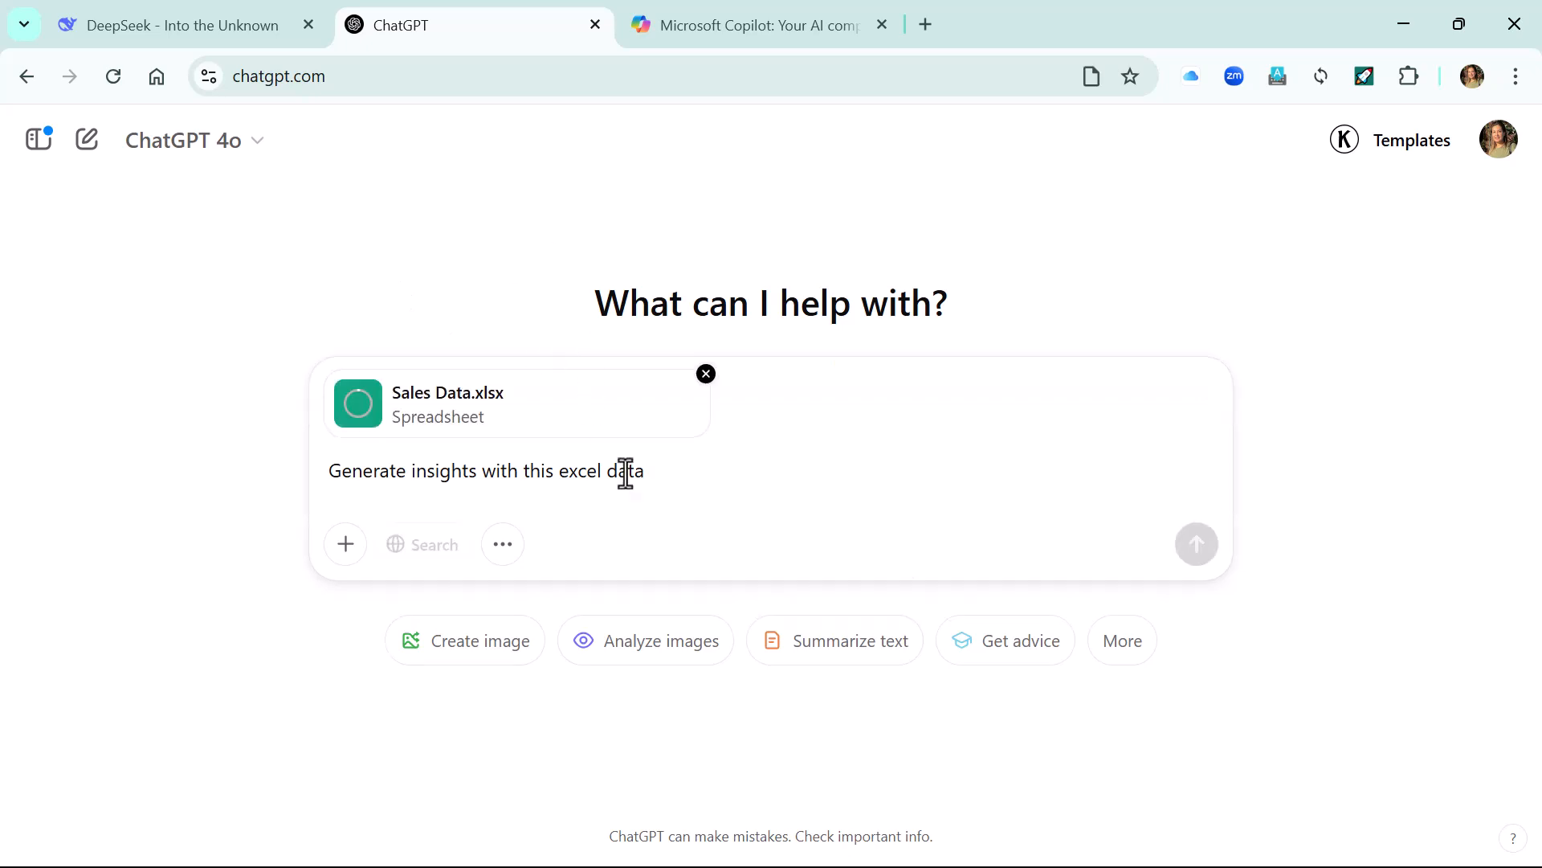
{"action": "left_click", "coordinate": [1197, 545]}
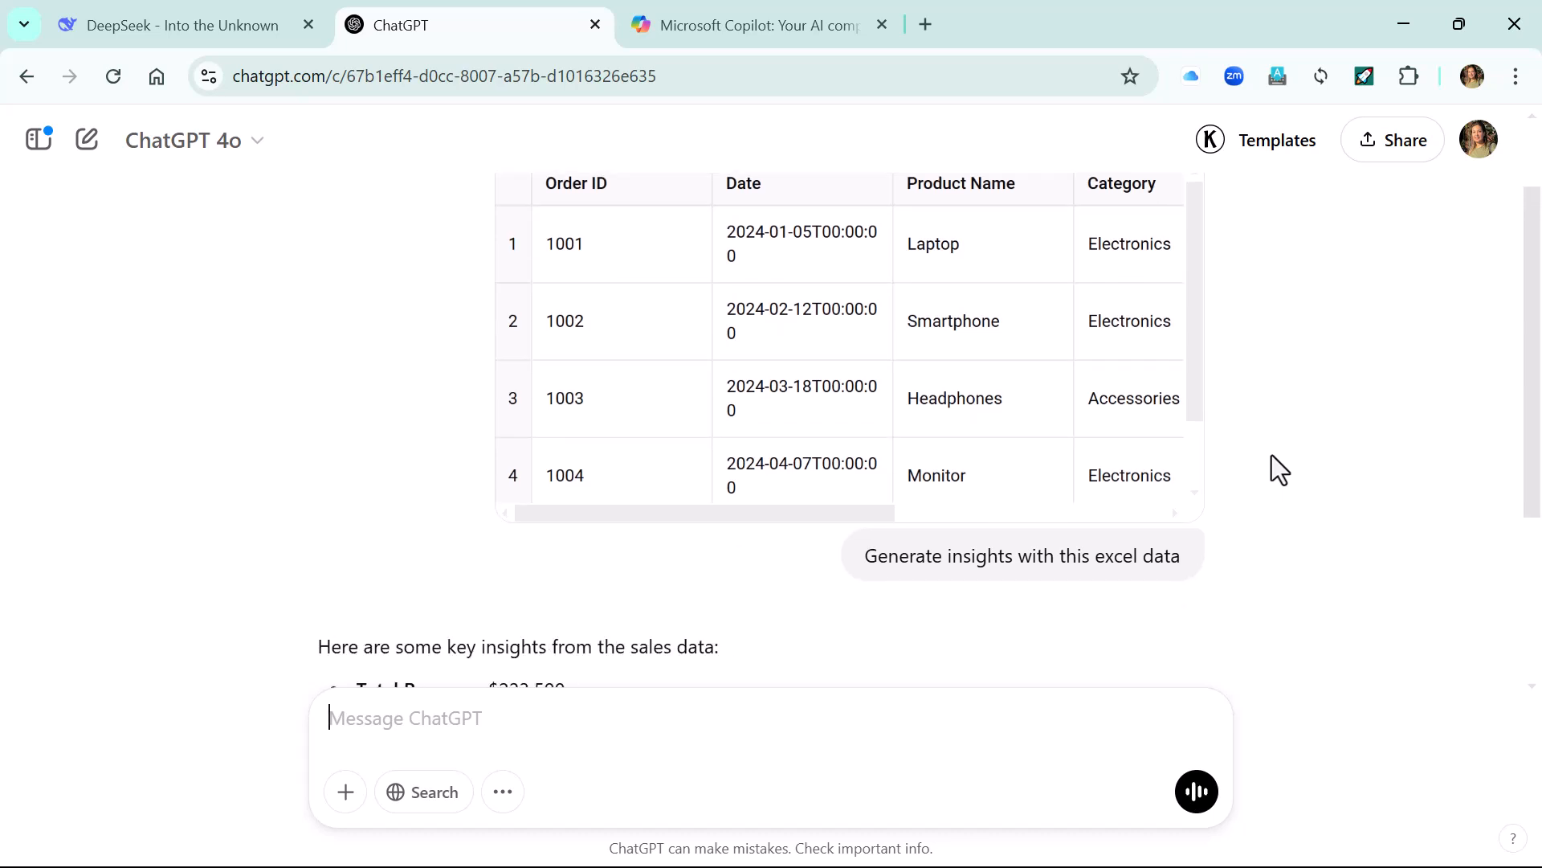
Step: Review the sales insights and reply "yes" to the offer to visualize the trends
{"action": "scroll", "coordinate": [1044, 450], "scroll_direction": "down", "scroll_amount": 4}
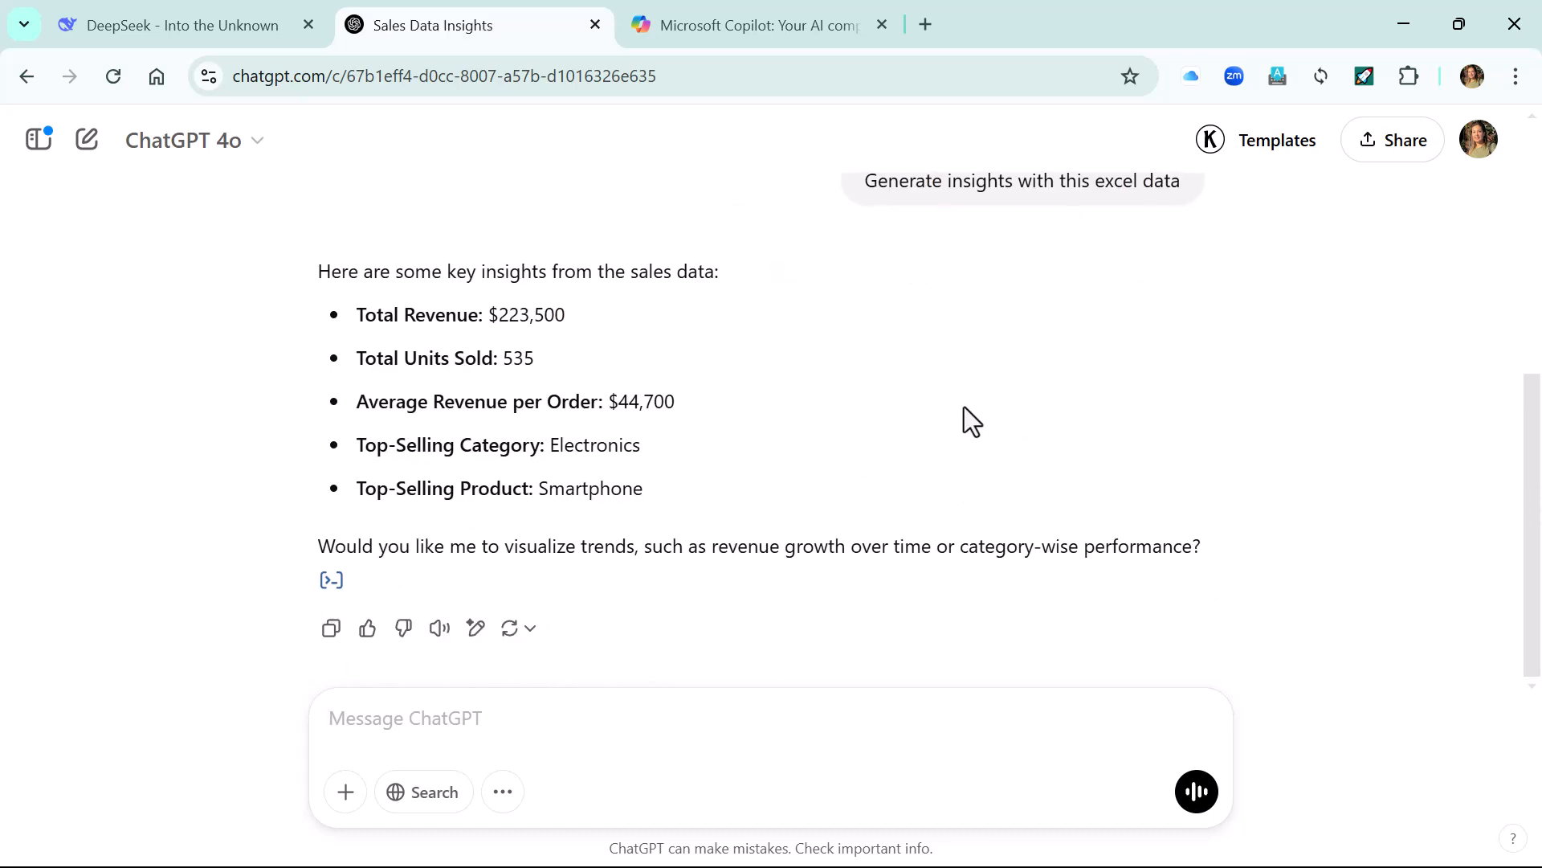
{"action": "left_click", "coordinate": [390, 714]}
{"action": "type", "text": "yes"}
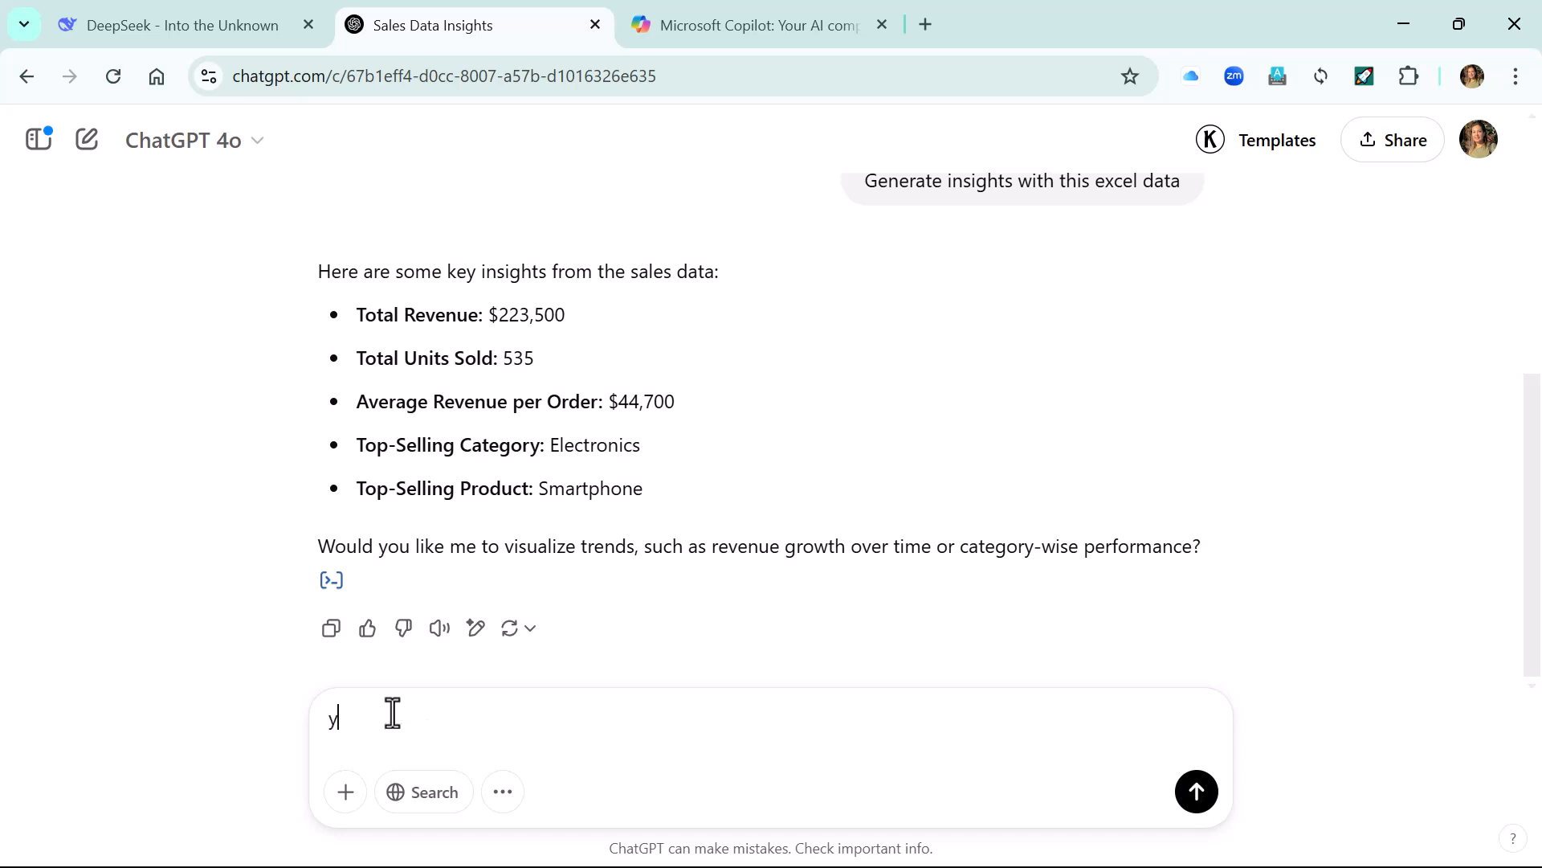
{"action": "key", "text": "Return"}
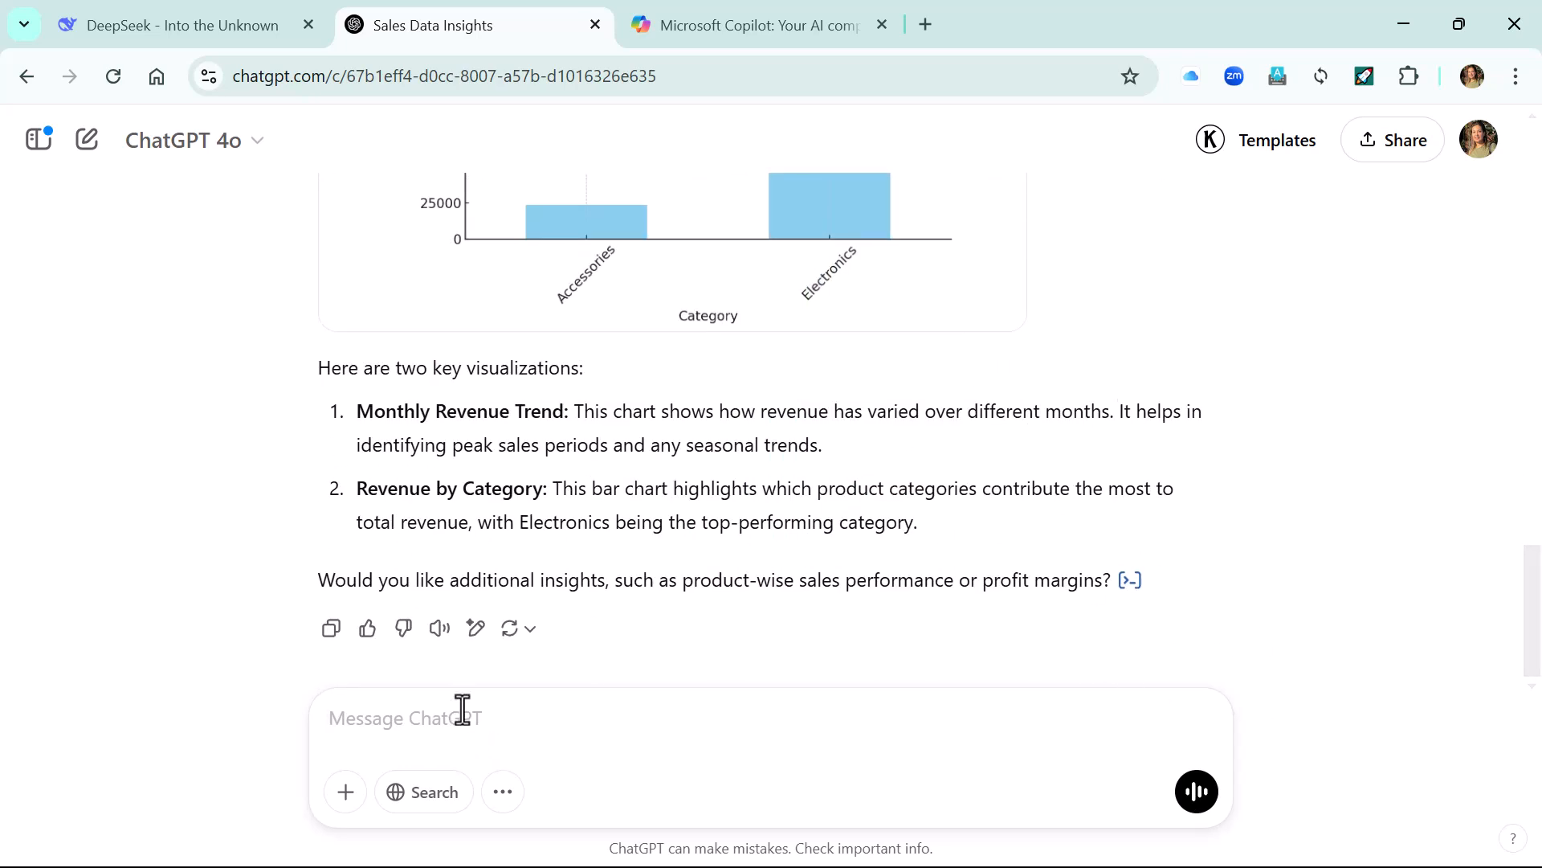
Step: Reply "Yes" to the offer of additional insights and review the product-wise sales performance answer
{"action": "type", "text": "Yes"}
{"action": "key", "text": "Return"}
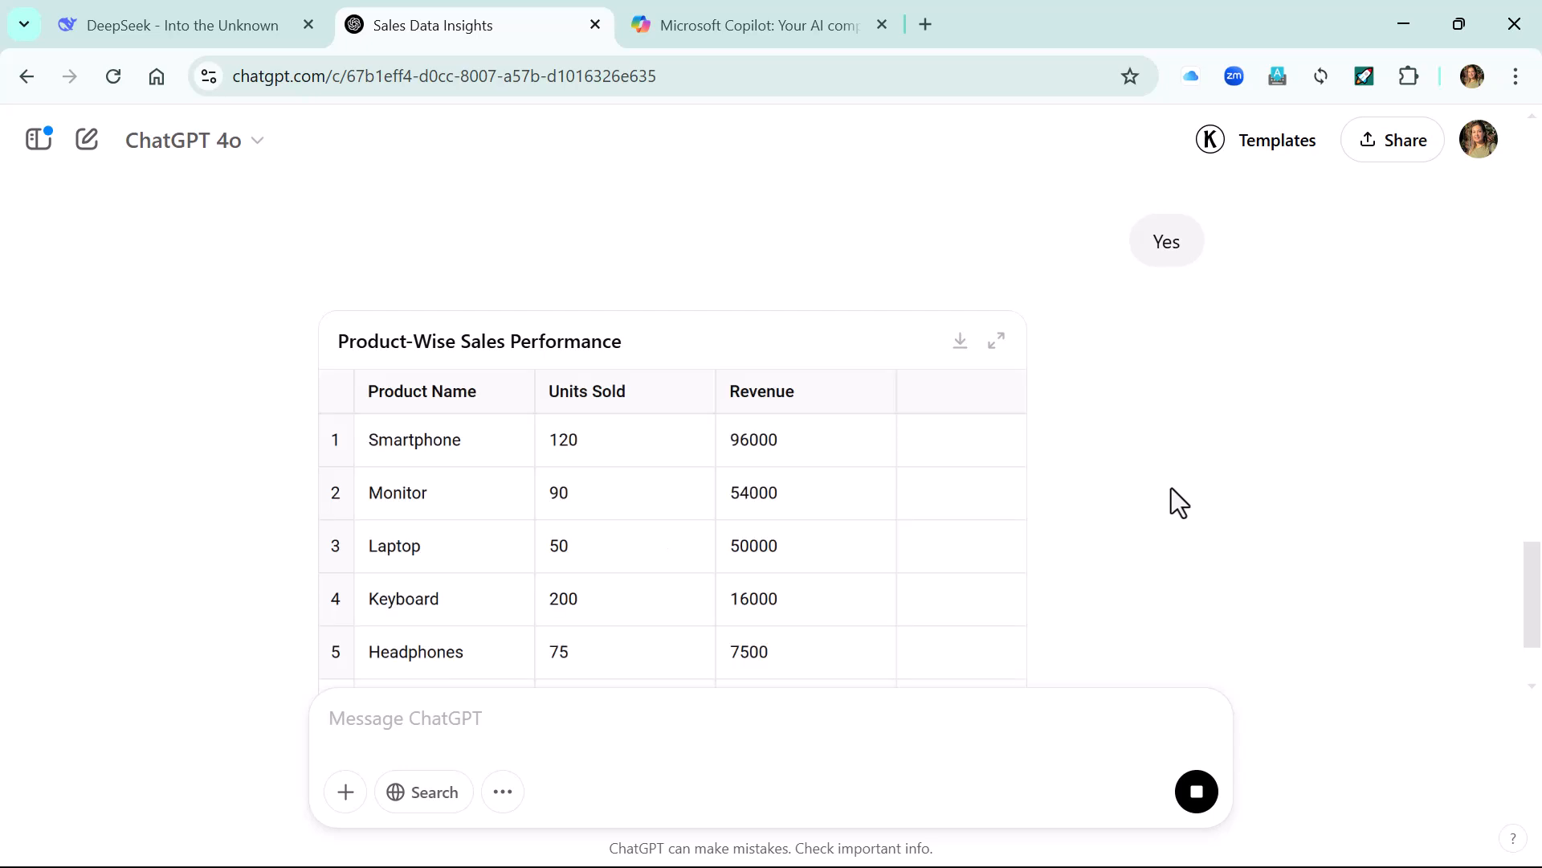
{"action": "scroll", "coordinate": [1217, 482], "scroll_direction": "up", "scroll_amount": 3}
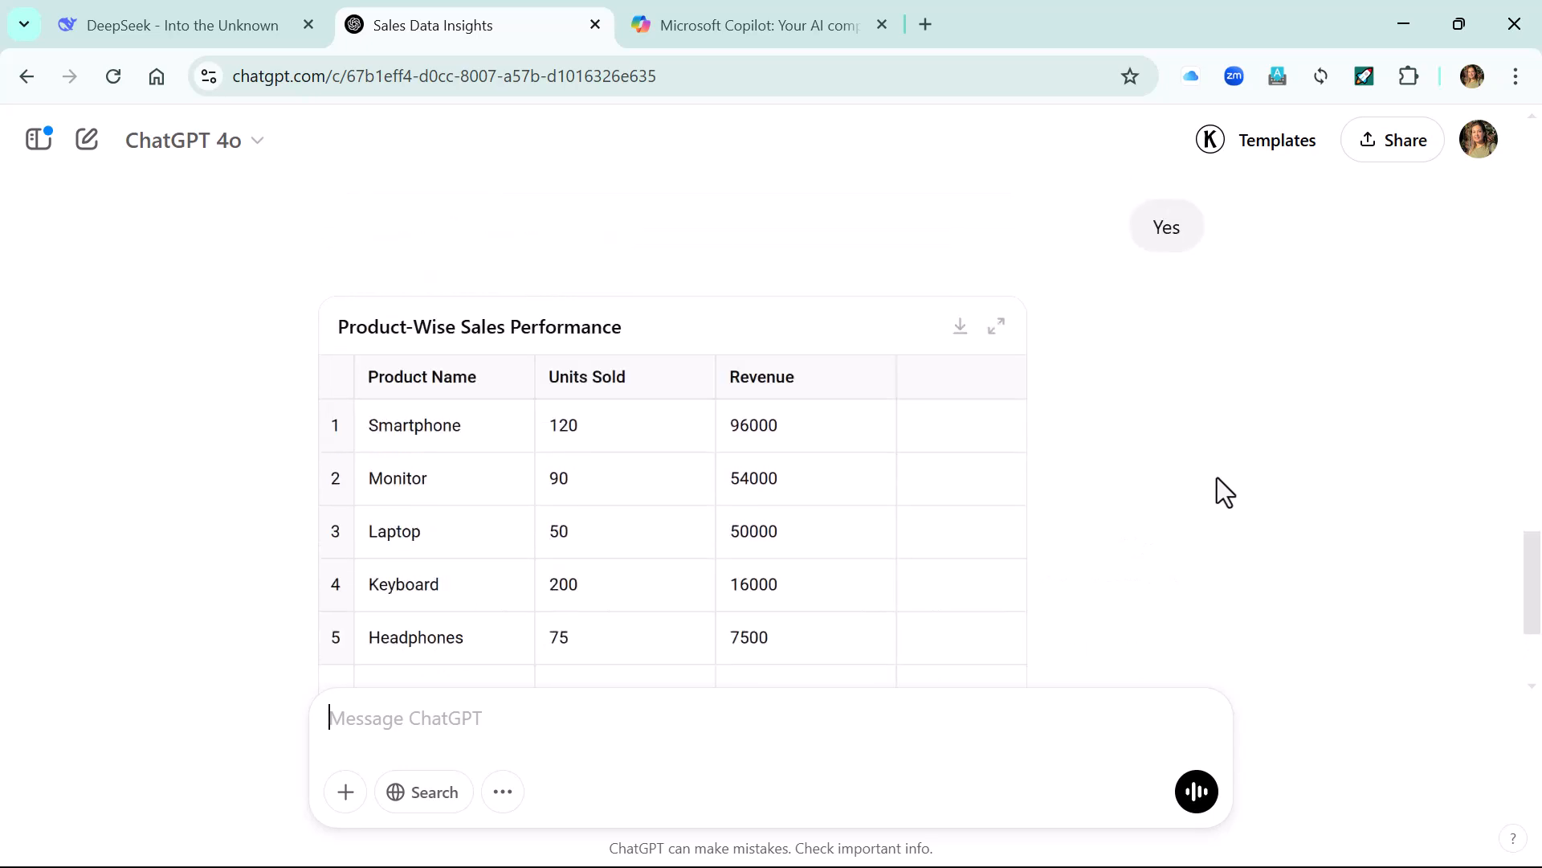
{"action": "scroll", "coordinate": [1208, 482], "scroll_direction": "down", "scroll_amount": 3}
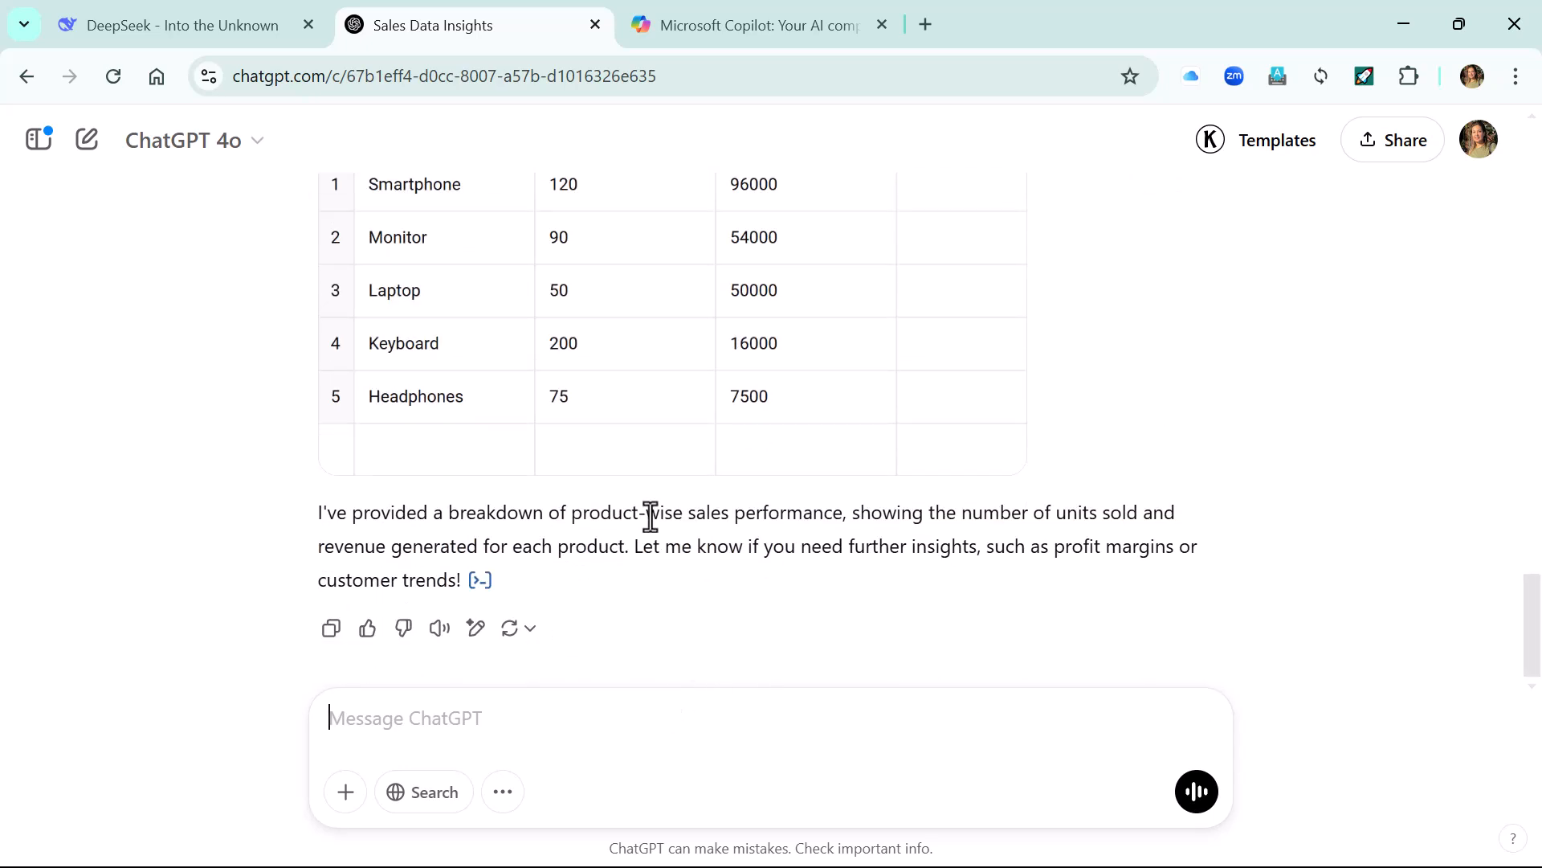
Step: In the Microsoft Copilot web chat, write "Generate insights from this excel sheet" and try to attach the Sales Data workbook
{"action": "key", "text": "ctrl+Tab"}
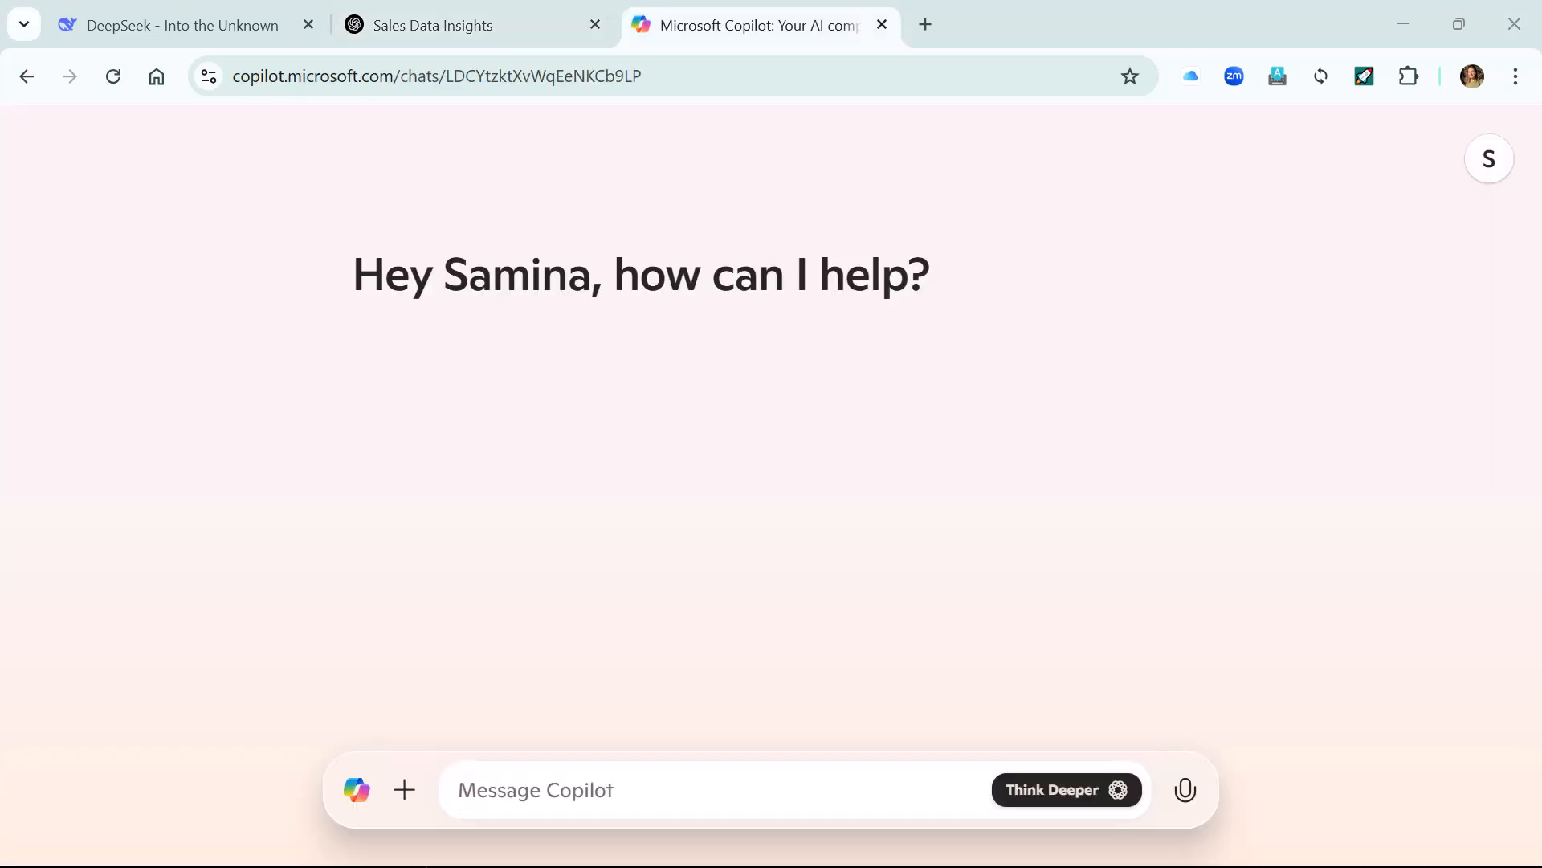
{"action": "left_click", "coordinate": [503, 789]}
{"action": "type", "text": "Generate insights"}
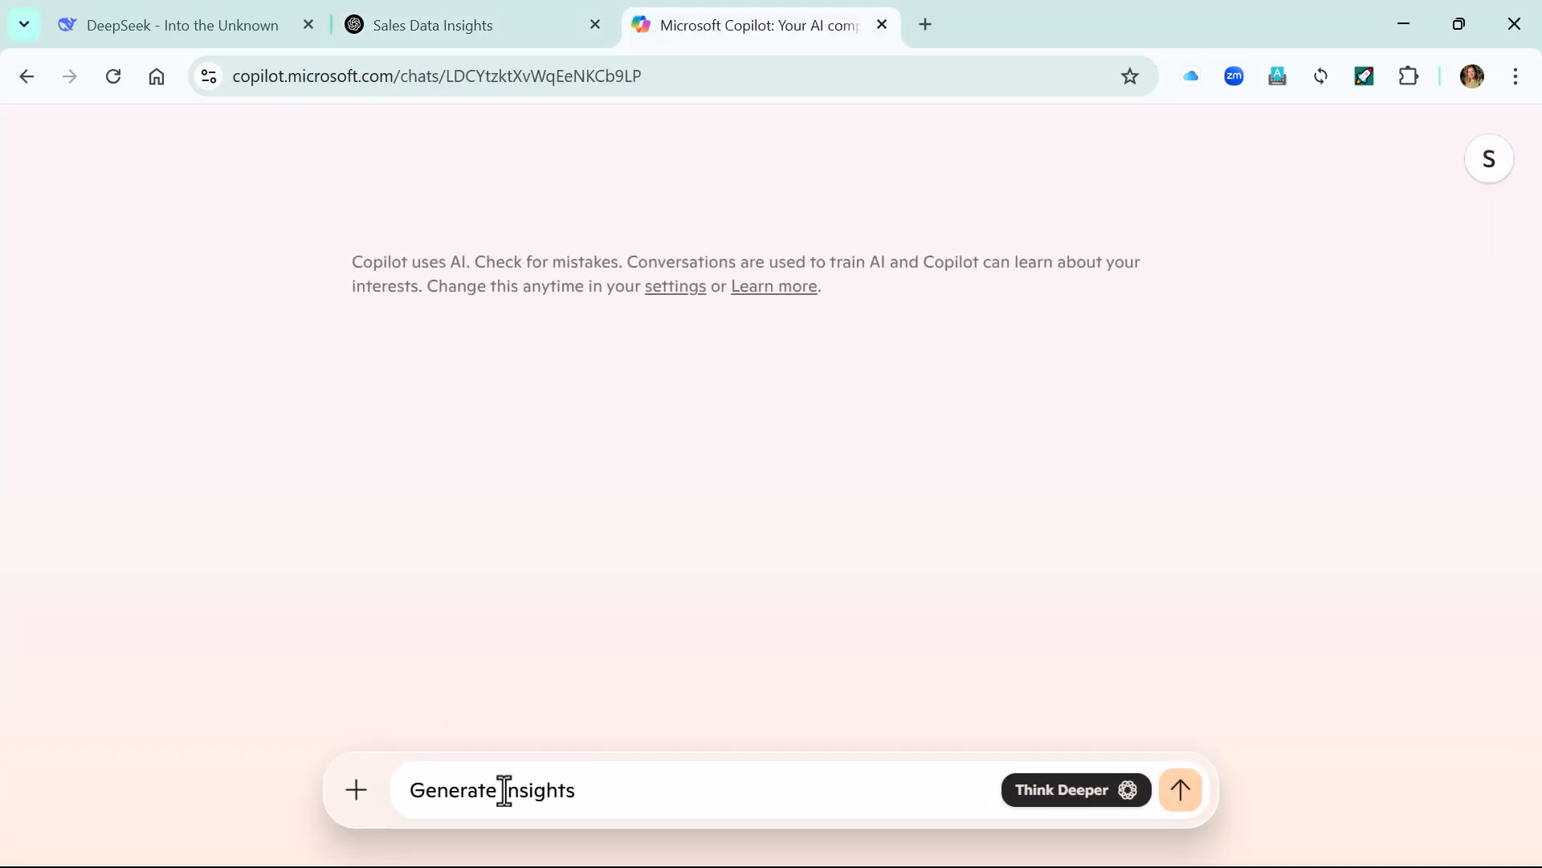
{"action": "type", "text": " from this excel sheet"}
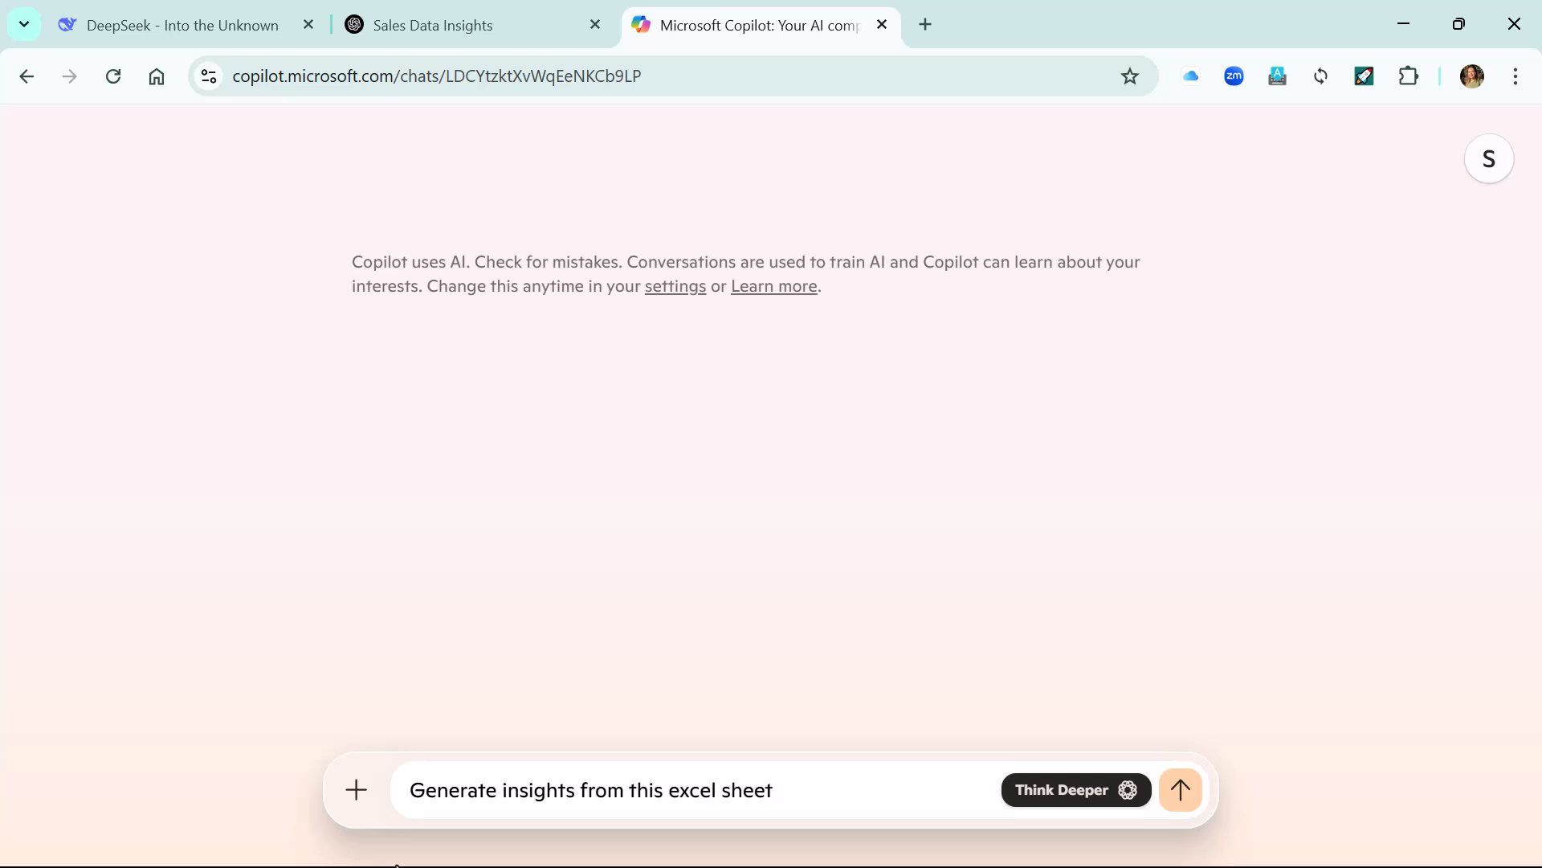
{"action": "left_click", "coordinate": [356, 790]}
{"action": "left_click", "coordinate": [402, 702]}
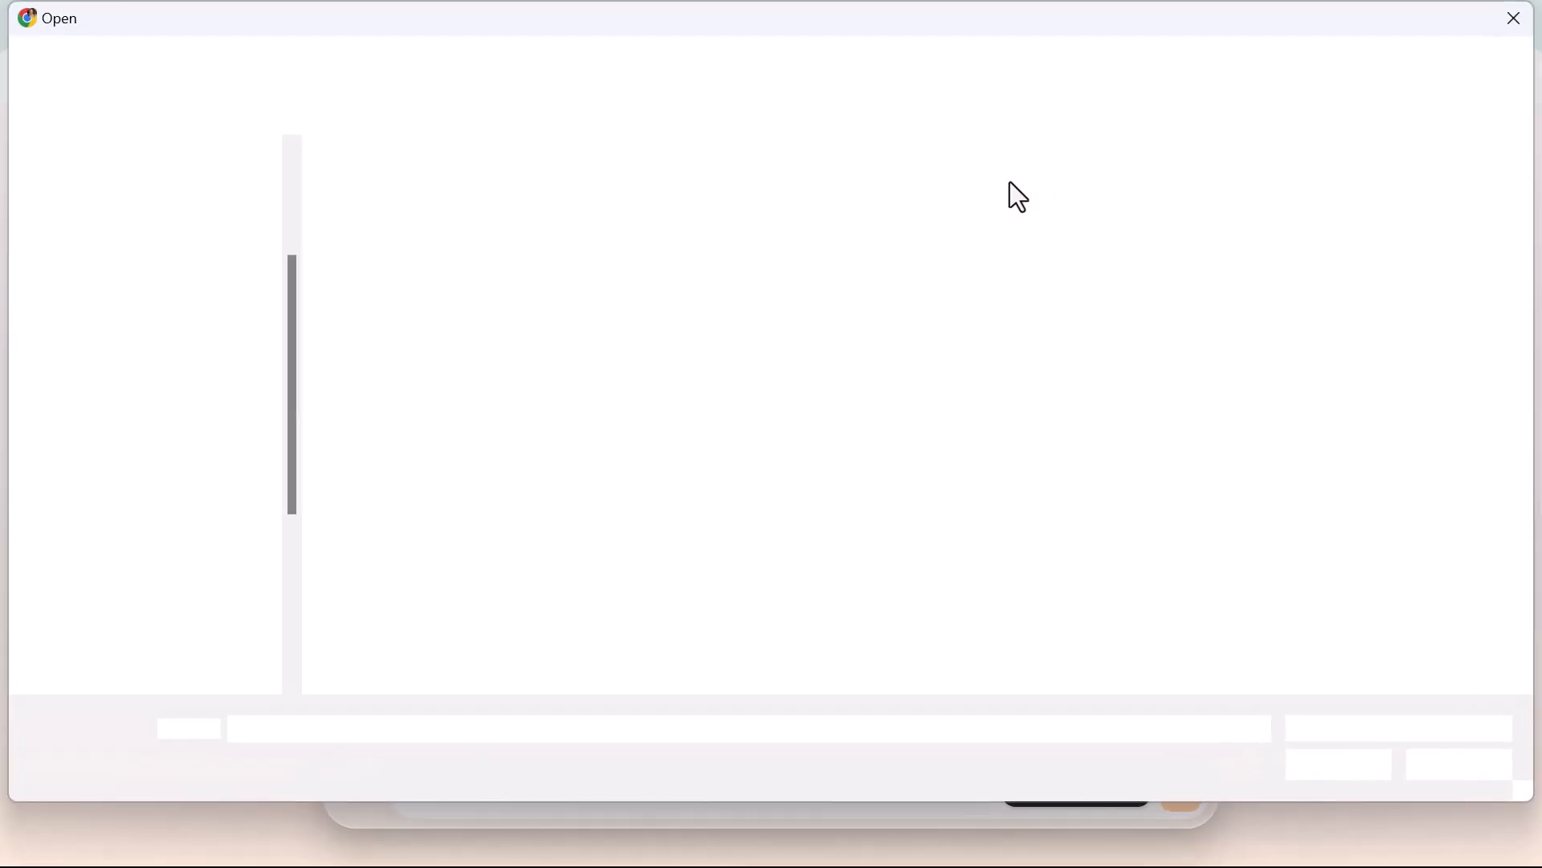
{"action": "double_click", "coordinate": [360, 268]}
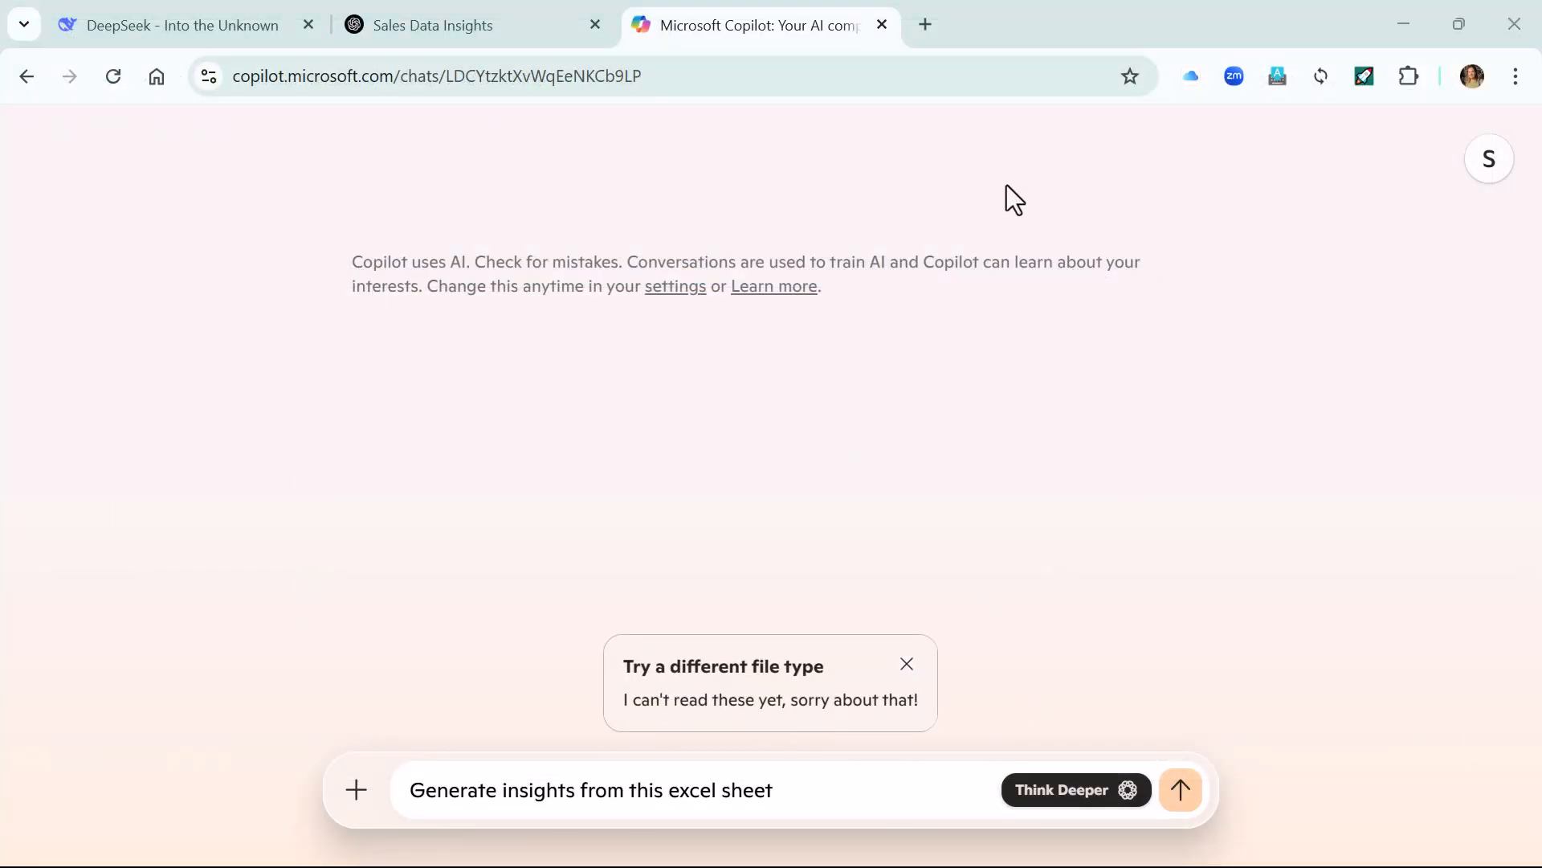
Step: Open the Microsoft Copilot Pro subscription checkout from the Copilot account options
{"action": "left_click", "coordinate": [1486, 165]}
{"action": "left_click", "coordinate": [1310, 681]}
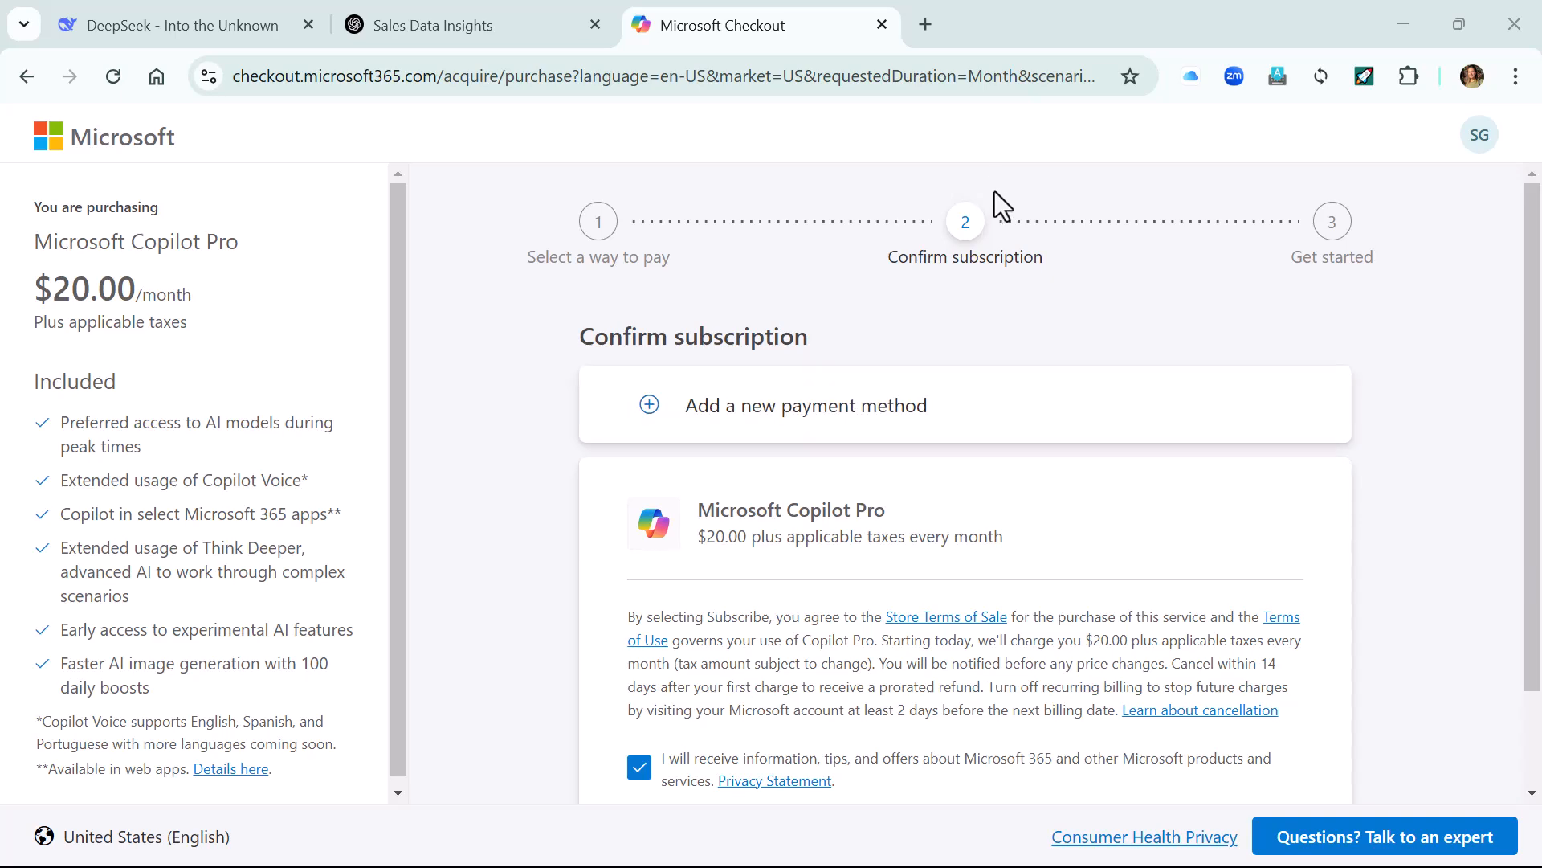
Step: Switch to the Sales Data workbook in Excel, open Copilot and send the prompt "analyse the data here"
{"action": "key", "text": "alt+Tab"}
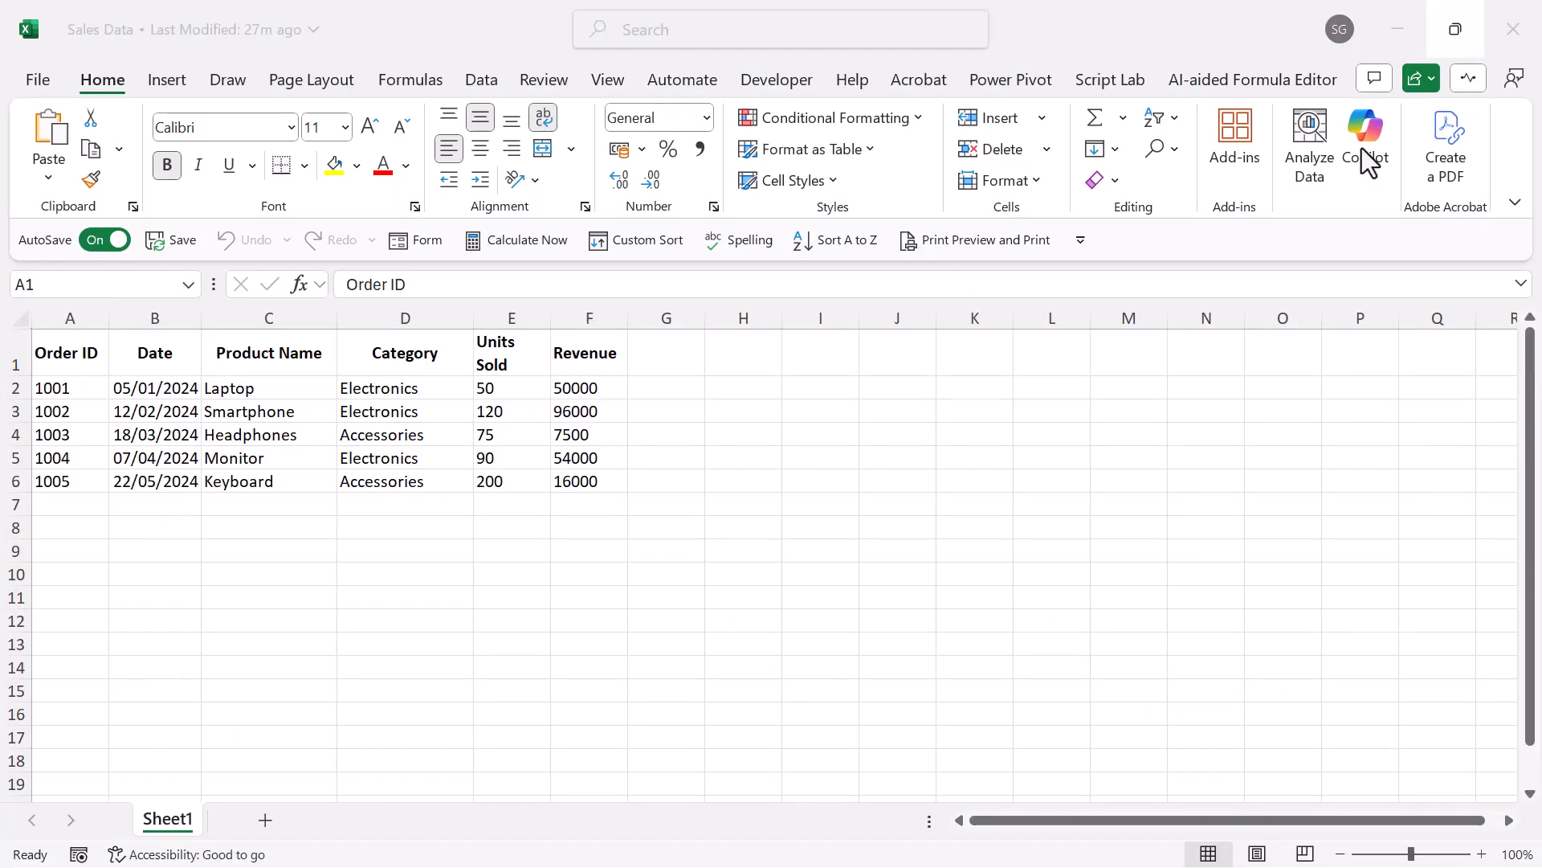
{"action": "left_click", "coordinate": [1372, 150]}
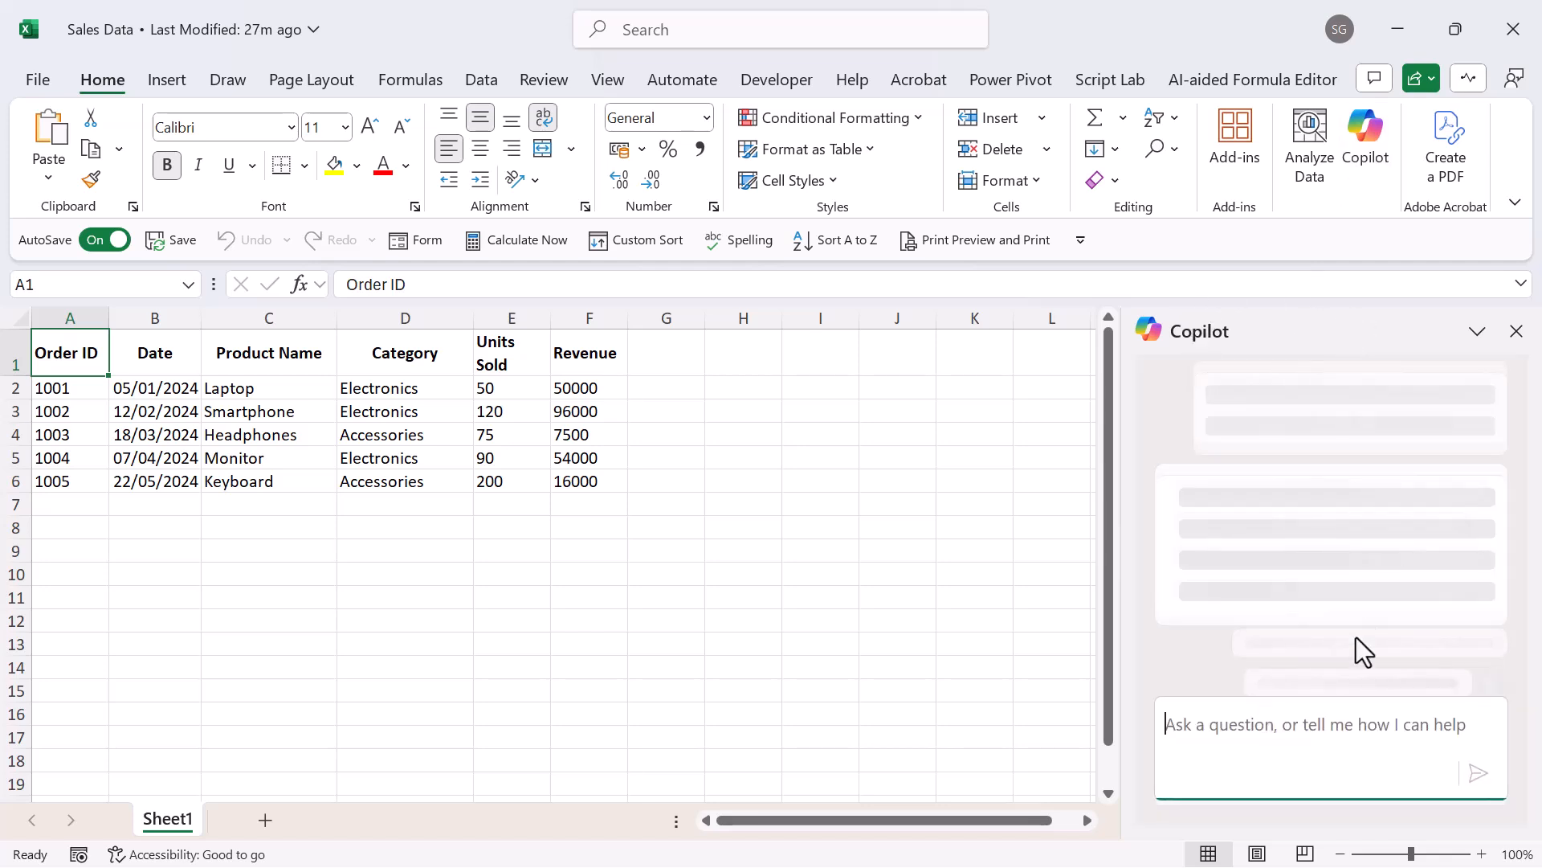
{"action": "type", "text": "analyse the dat"}
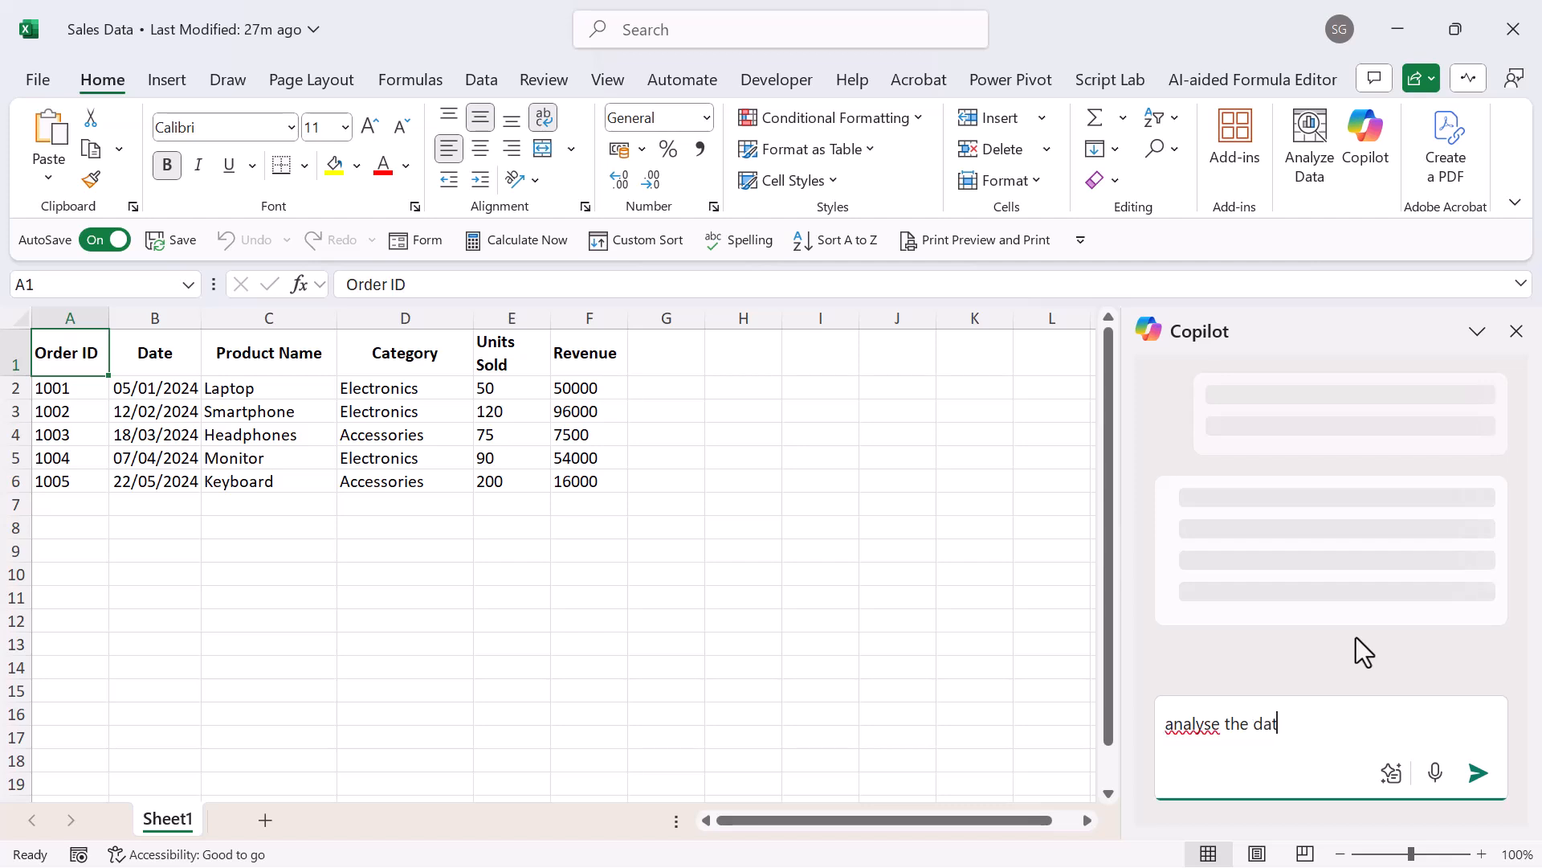
{"action": "type", "text": "a here"}
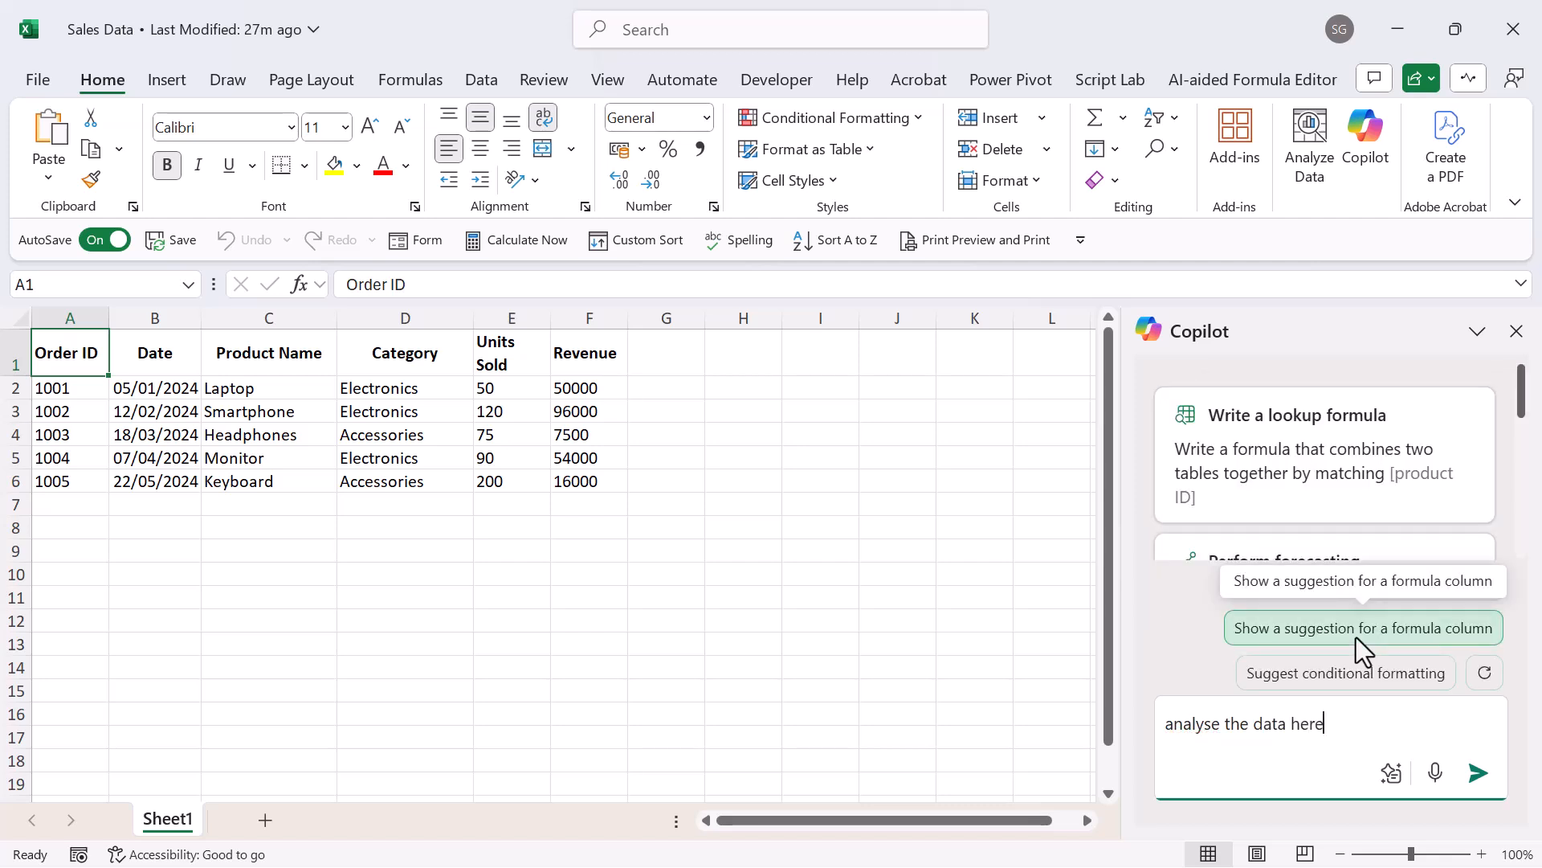
{"action": "key", "text": "Return"}
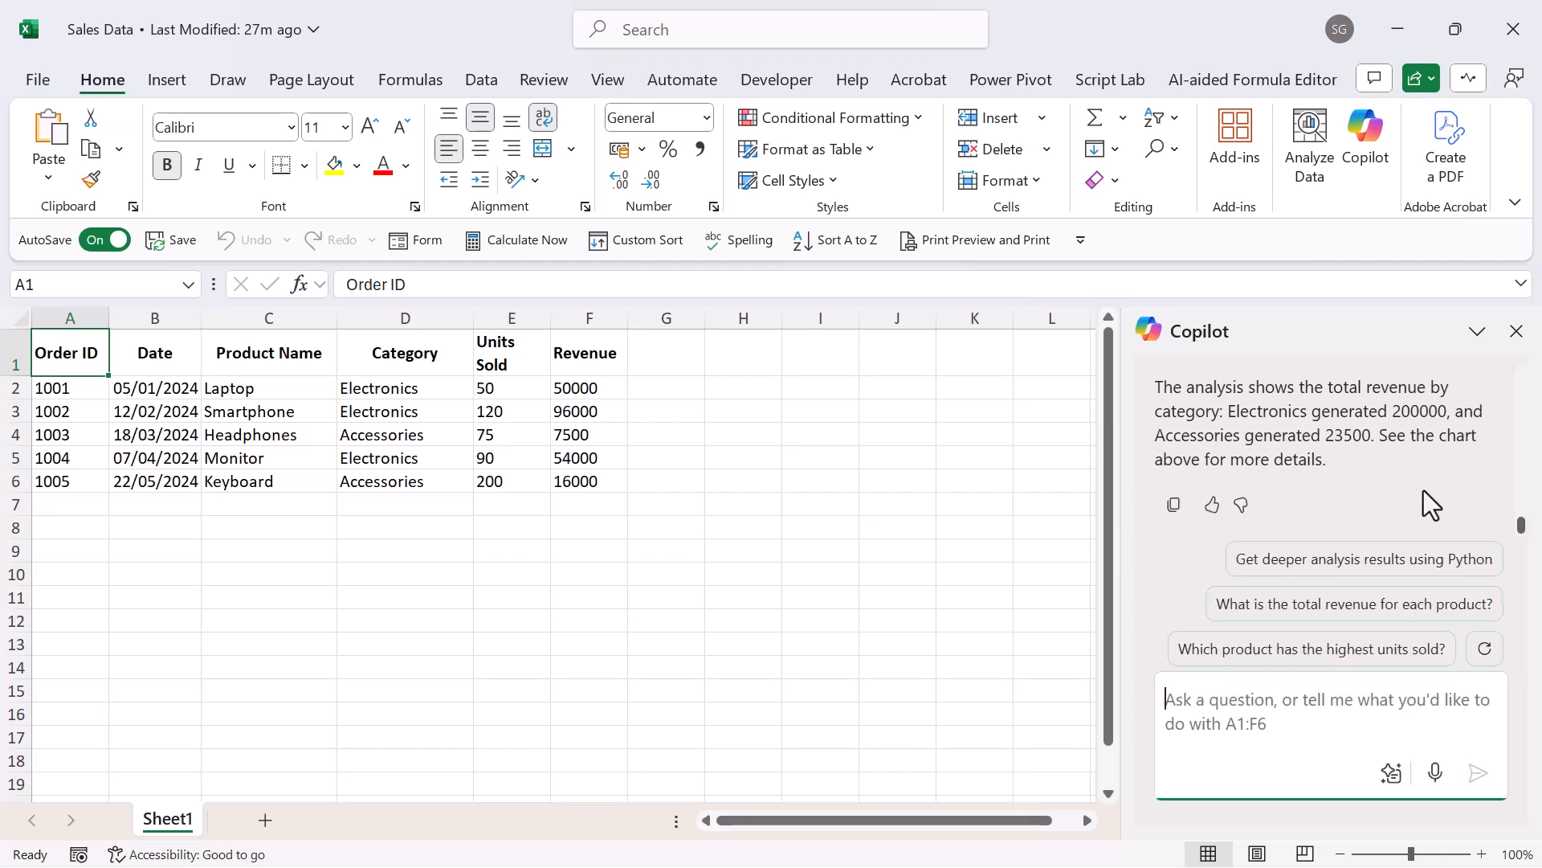
Step: Ask Copilot the suggested question about which product has the highest units sold and review its answer
{"action": "left_click", "coordinate": [1341, 649]}
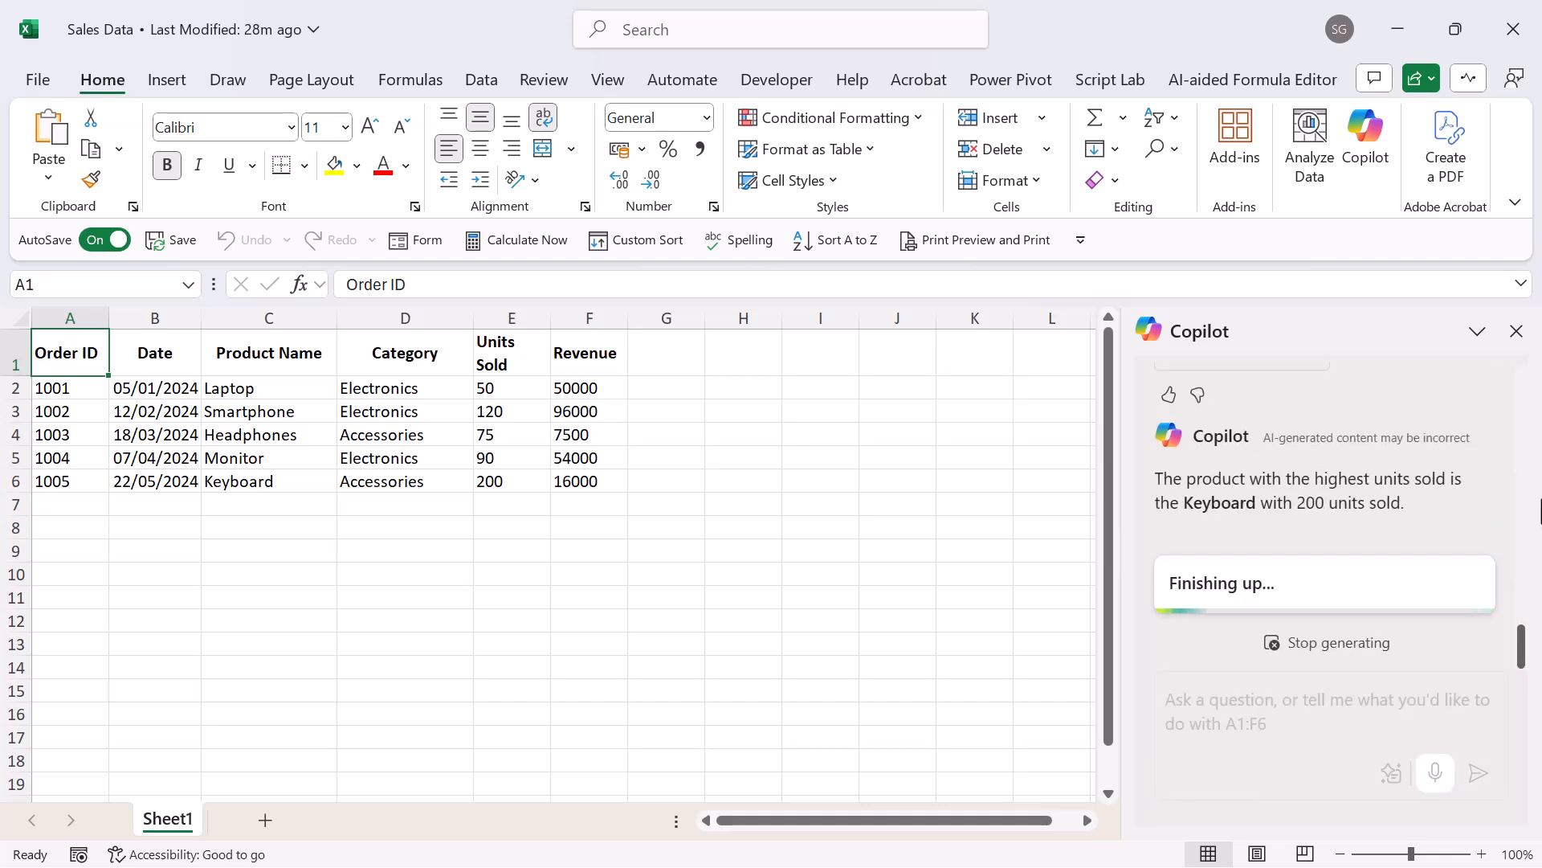
{"action": "scroll", "coordinate": [563, 562], "scroll_direction": "down", "scroll_amount": 3}
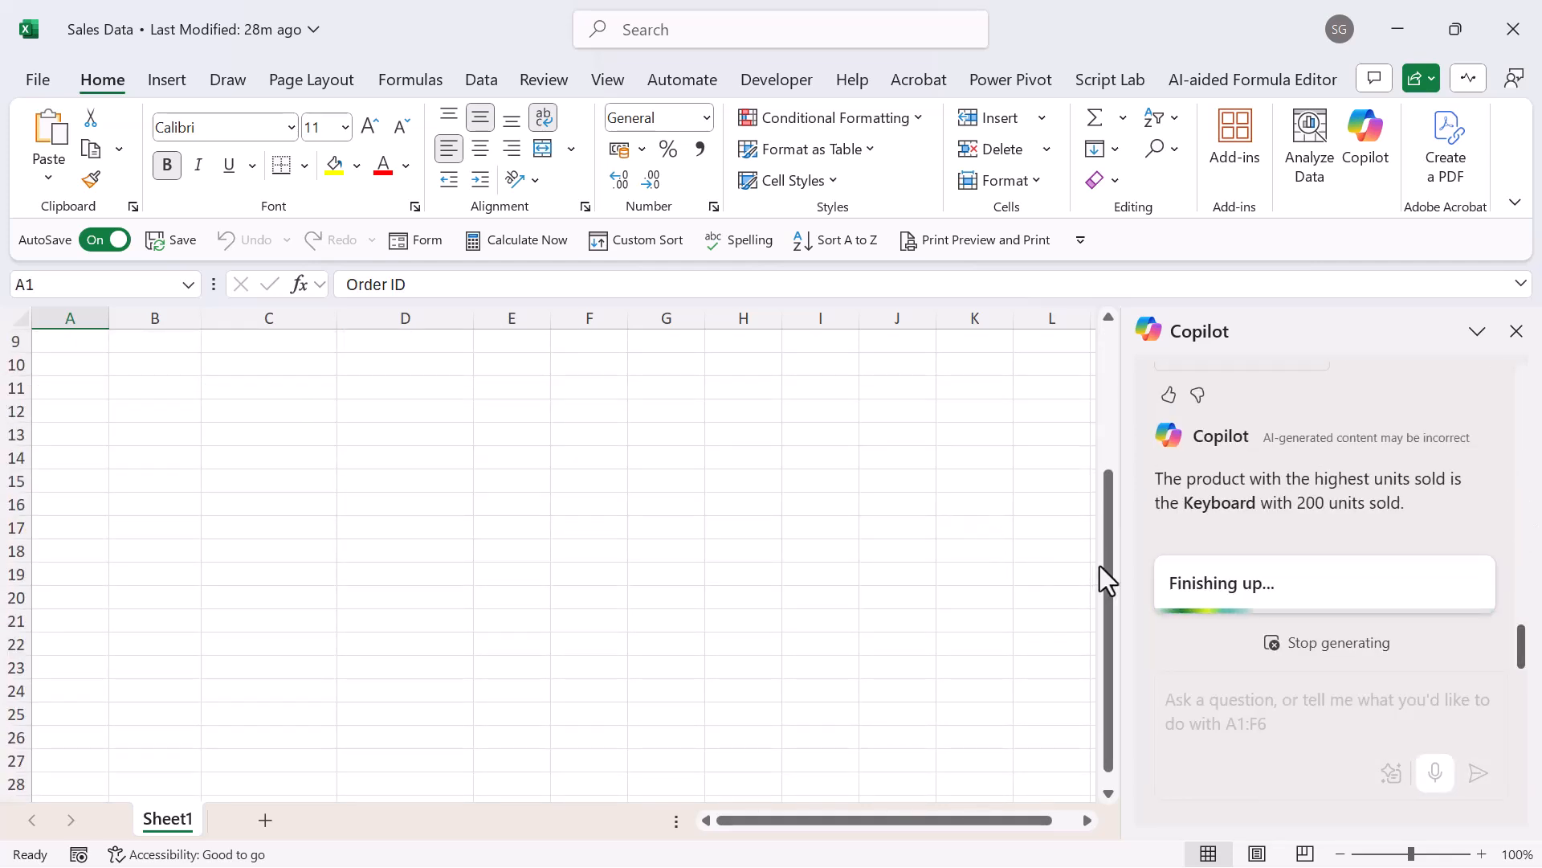
{"action": "left_click_drag", "start_coordinate": [1102, 567], "coordinate": [1116, 352]}
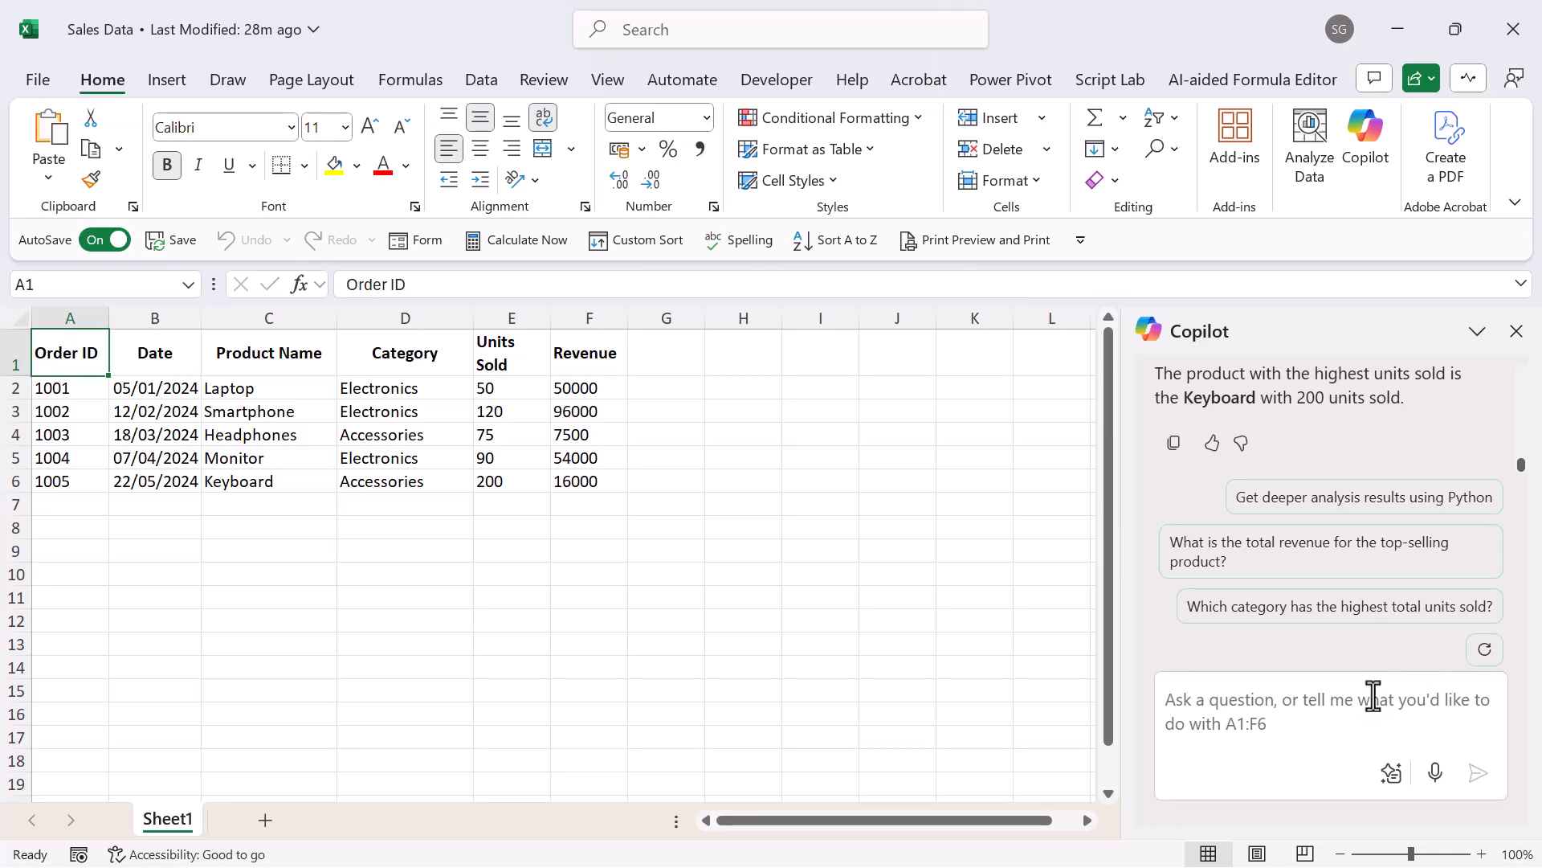
{"action": "left_click", "coordinate": [1373, 696]}
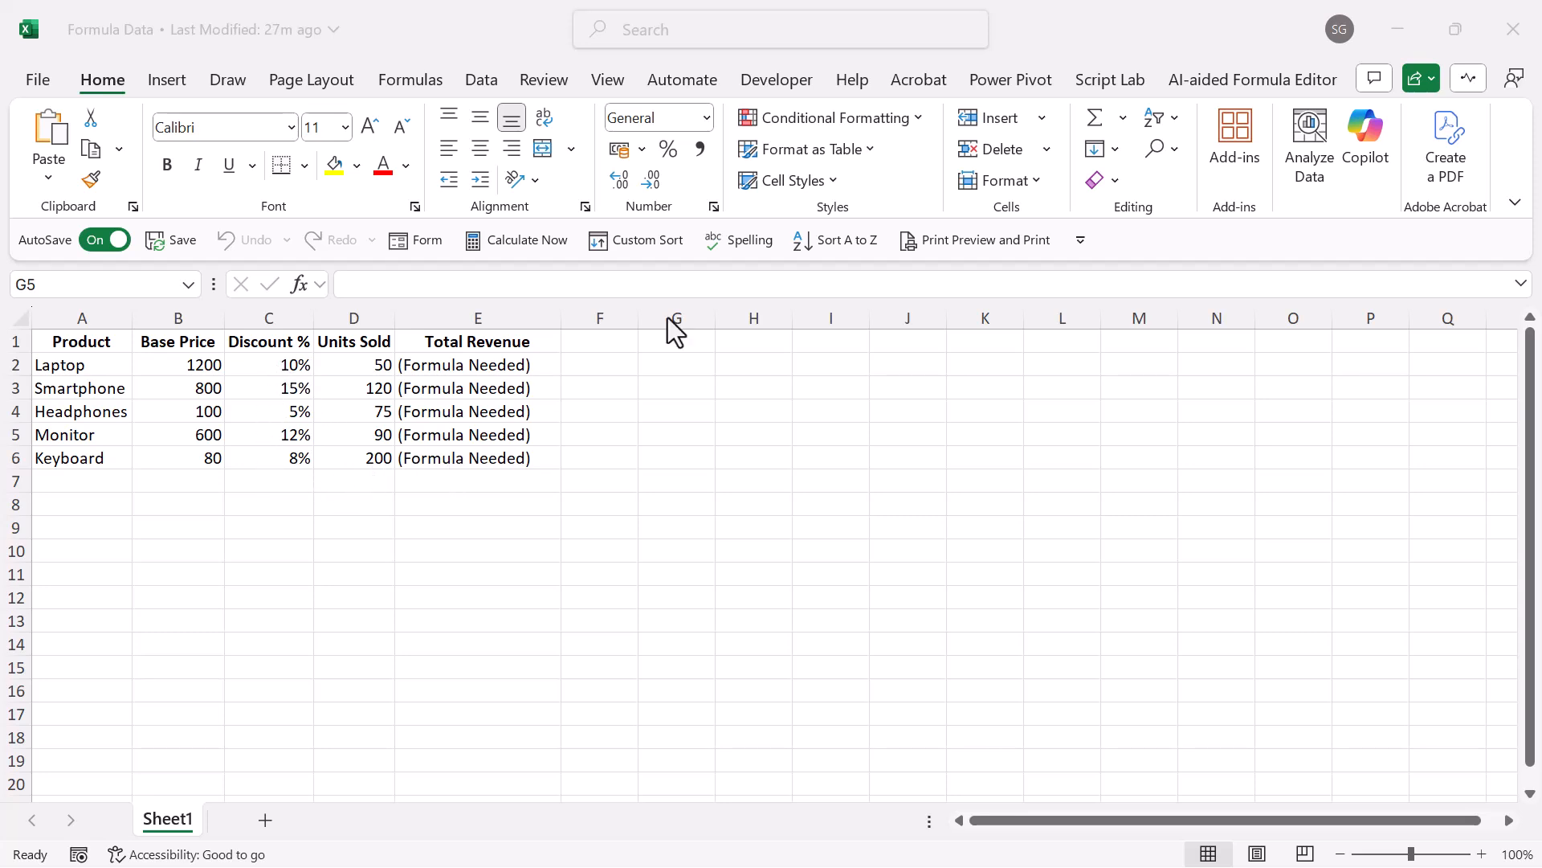
Step: Switch to DeepSeek, attach the Formula Data workbook and send "Create a weighted average formula for discount and total revenue in this excel sheet"
{"action": "key", "text": "alt+Tab"}
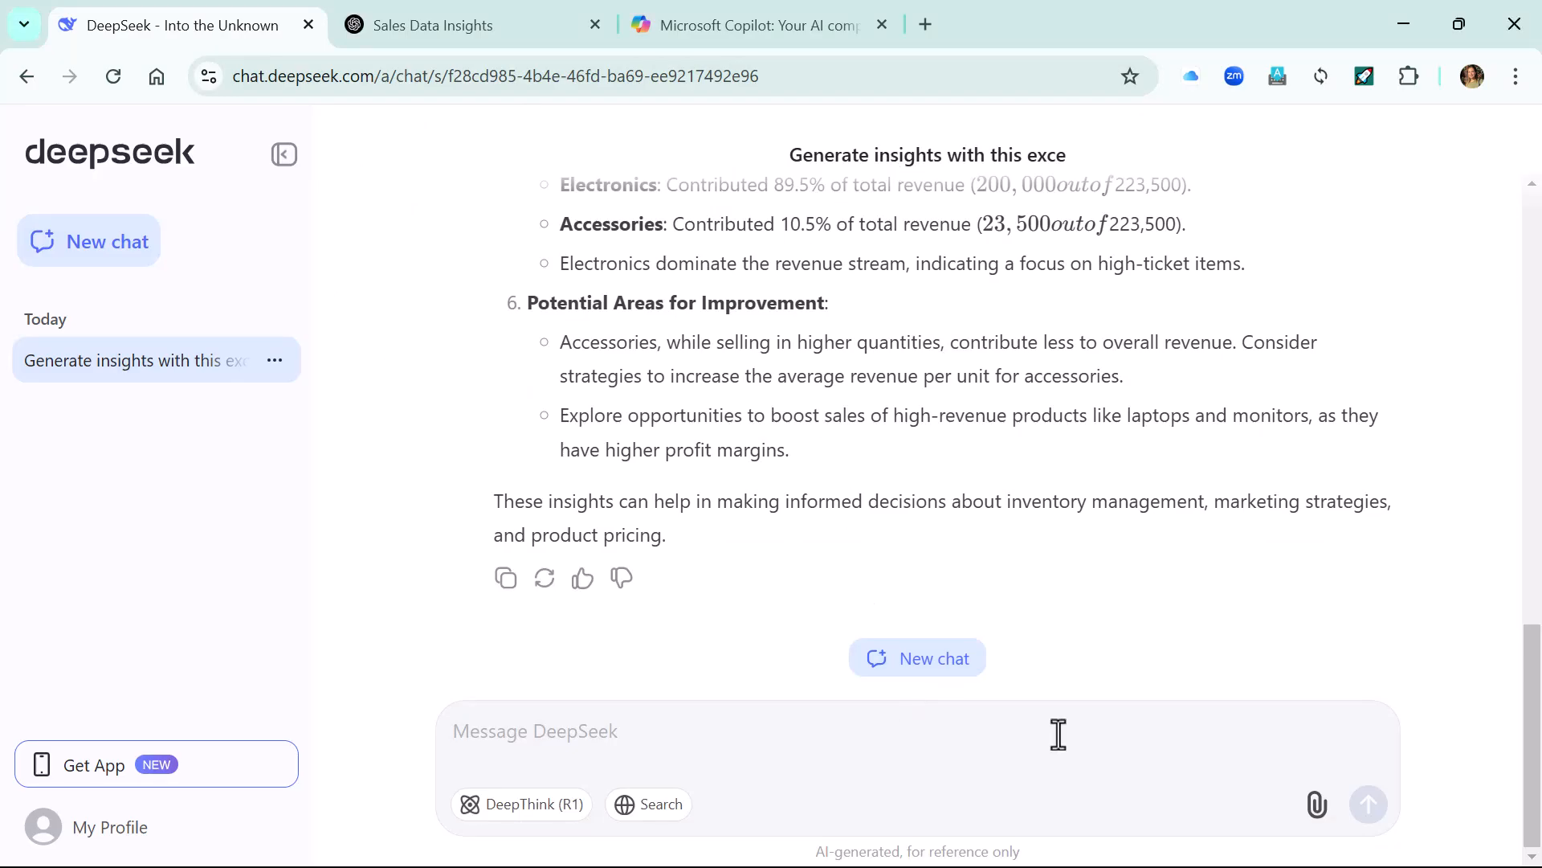
{"action": "left_click", "coordinate": [1057, 734]}
{"action": "type", "text": "Create a weighted average formula for discount and total revn"}
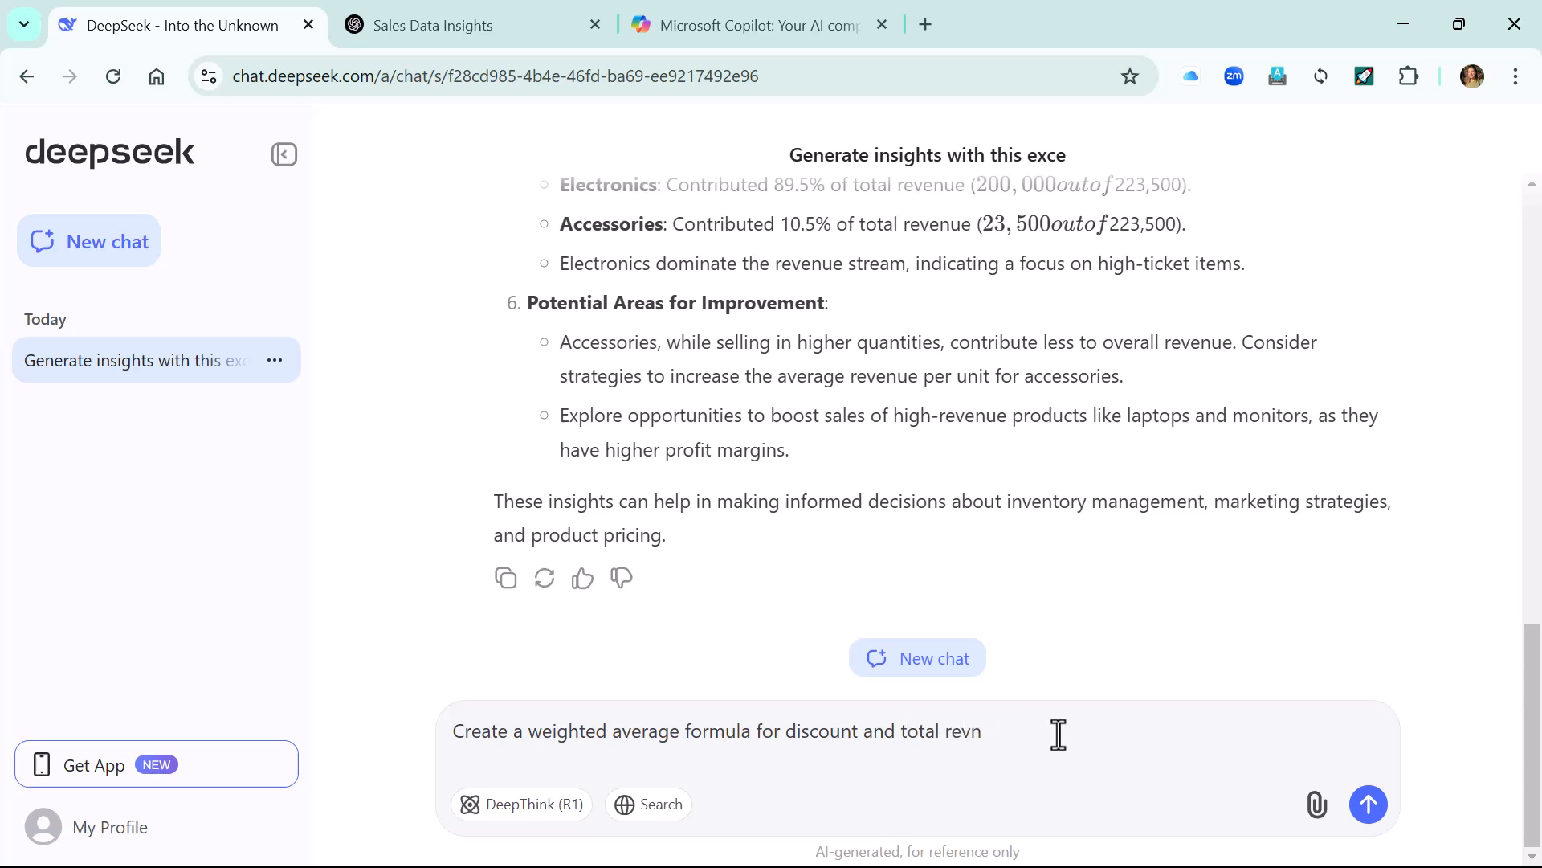
{"action": "key", "text": "BackSpace"}
{"action": "type", "text": "enuve"}
{"action": "left_click", "coordinate": [1317, 804]}
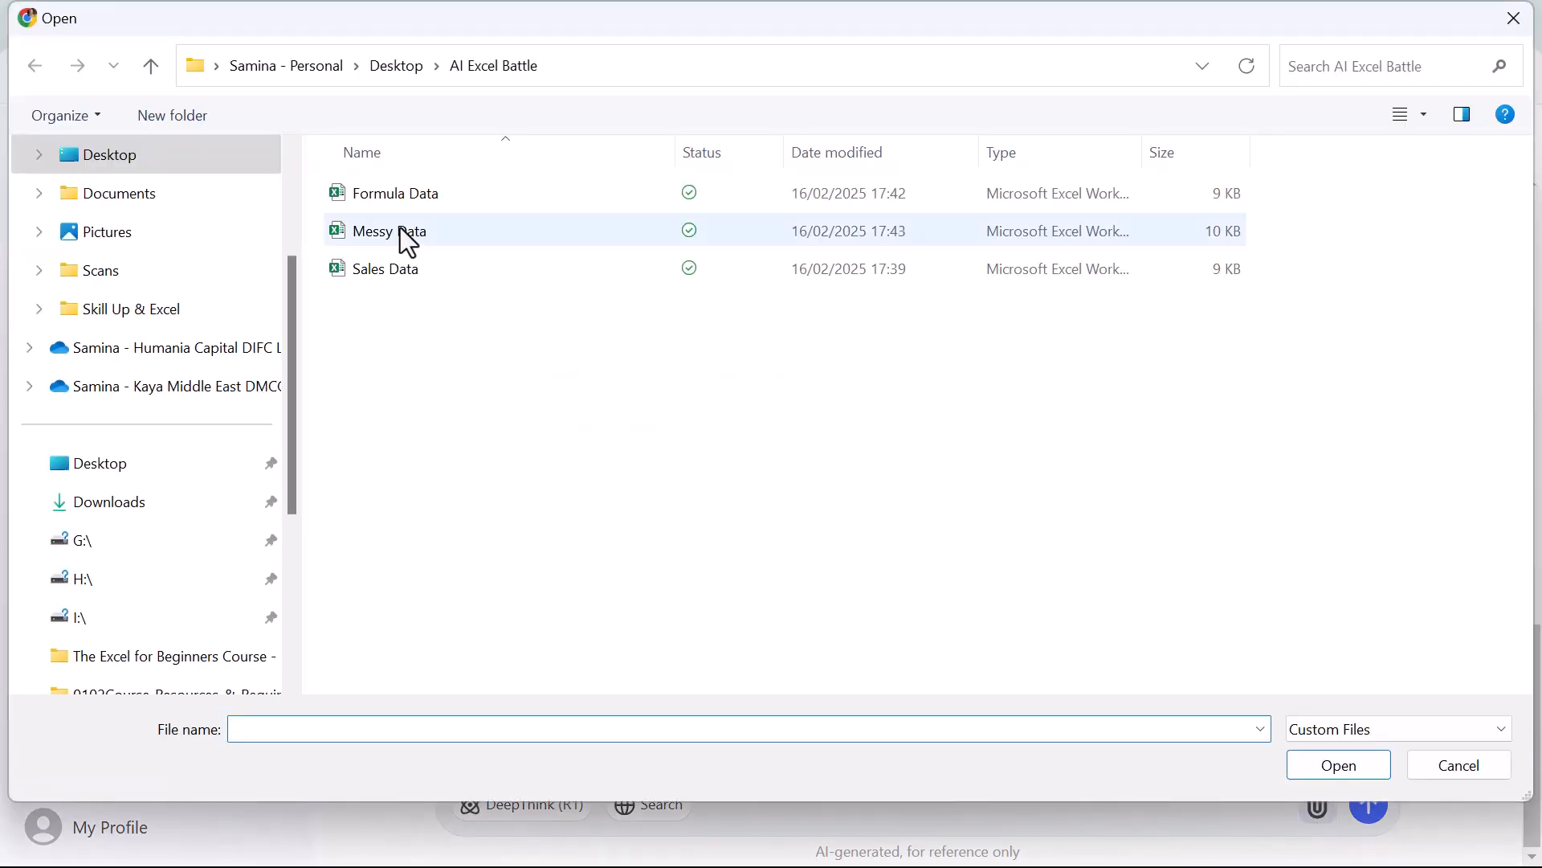
{"action": "double_click", "coordinate": [406, 197]}
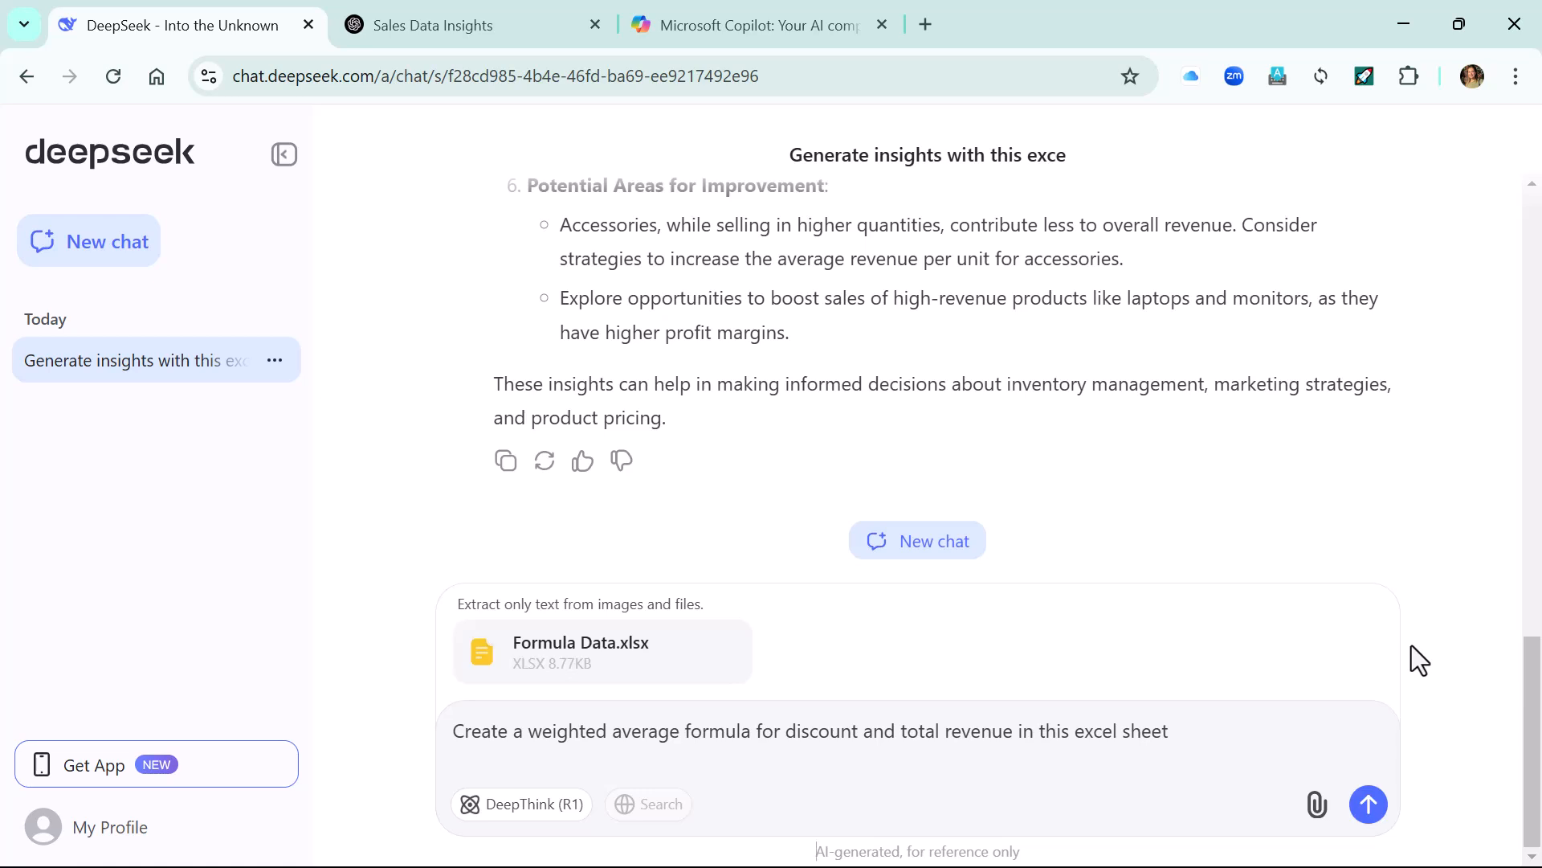
{"action": "left_click", "coordinate": [1366, 806]}
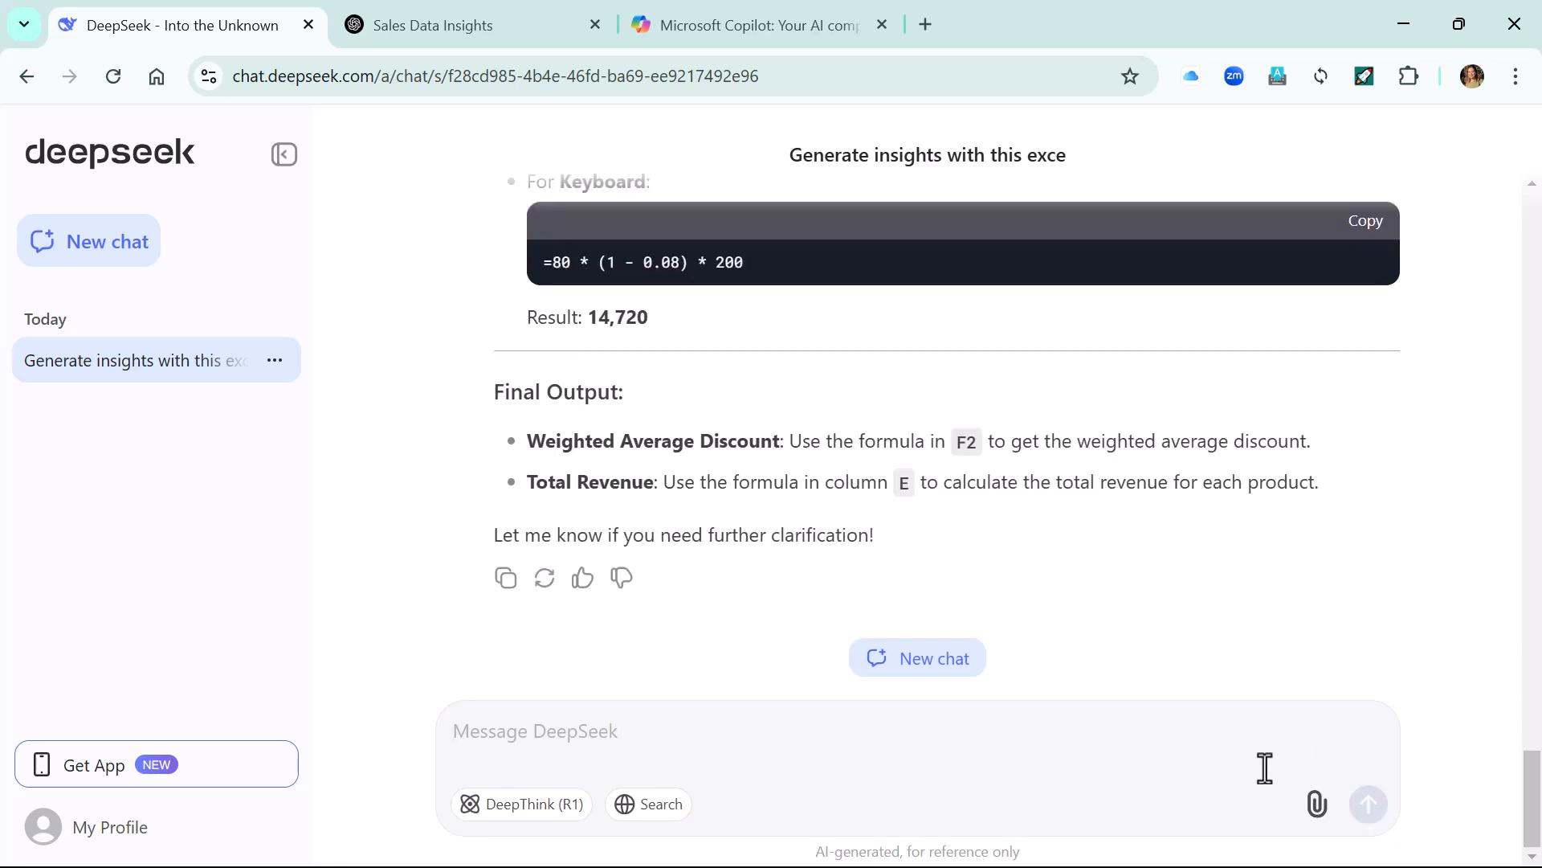
Step: Ask DeepSeek in a follow-up message whether it can give an Excel sheet to download
{"action": "type", "text": "C"}
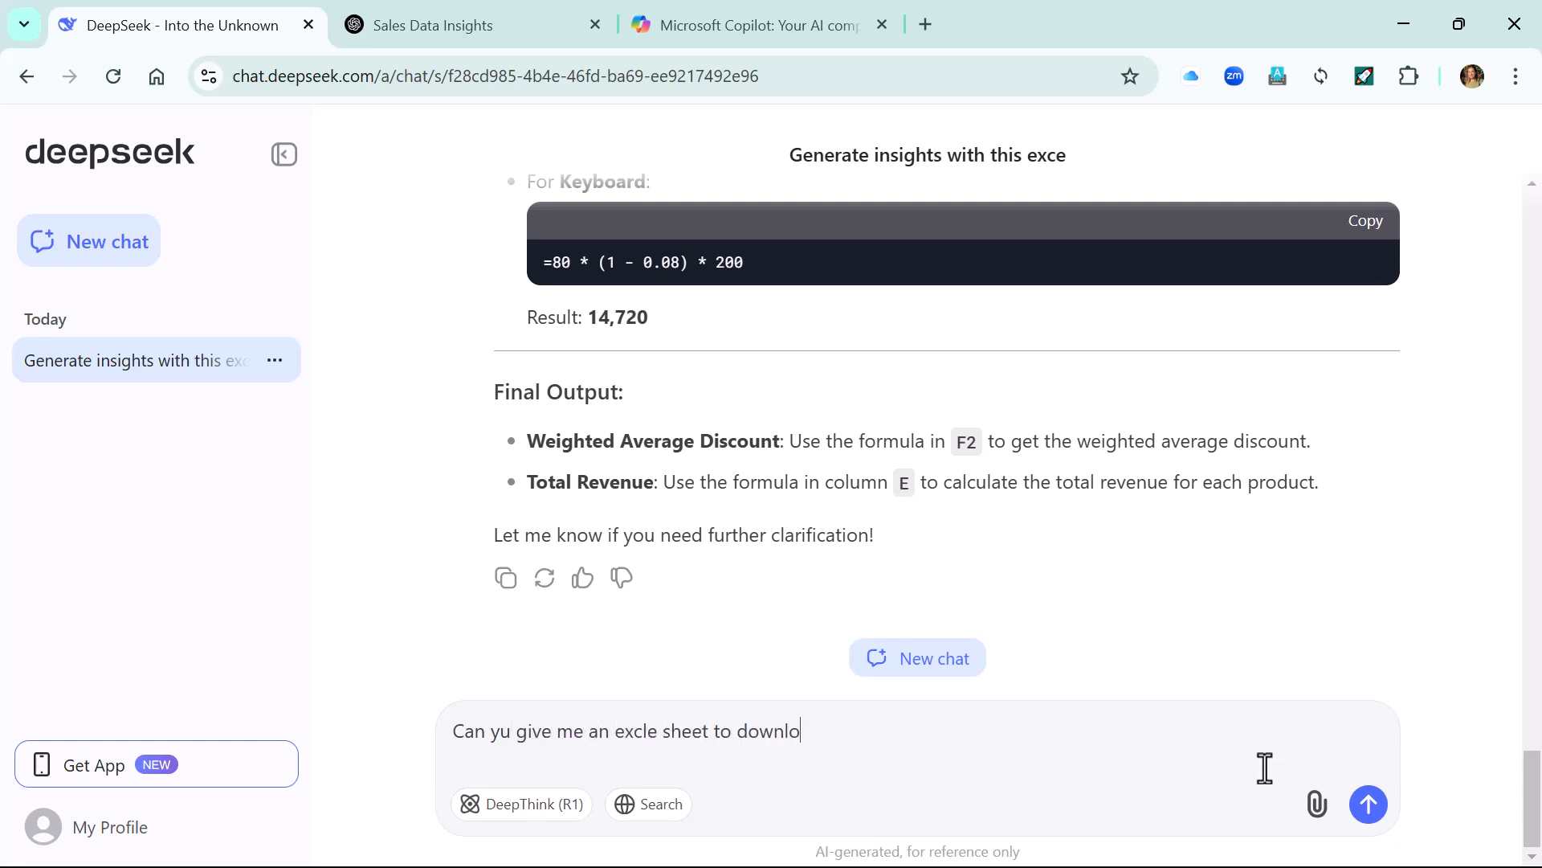
{"action": "type", "text": "ad?"}
{"action": "key", "text": "Return"}
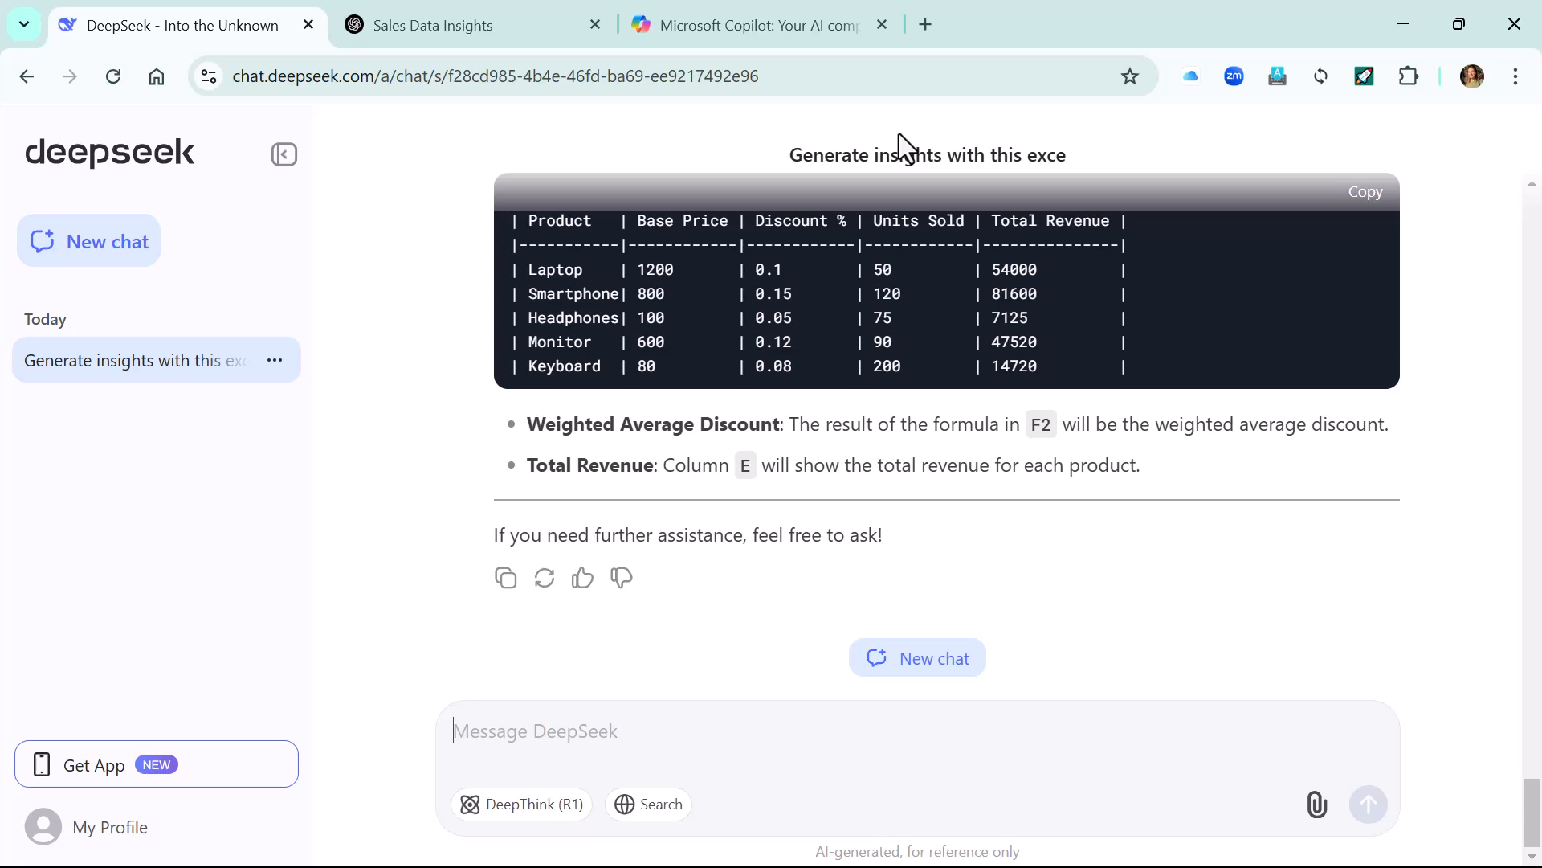
Step: In ChatGPT, attach the Formula Data workbook and send "Create a weighted average formula for discount and total revenue in this excel sheet"
{"action": "key", "text": "ctrl+Tab"}
{"action": "left_click", "coordinate": [658, 715]}
{"action": "type", "text": "Create a weighted average formula for discount and total revenue in this excel sheet"}
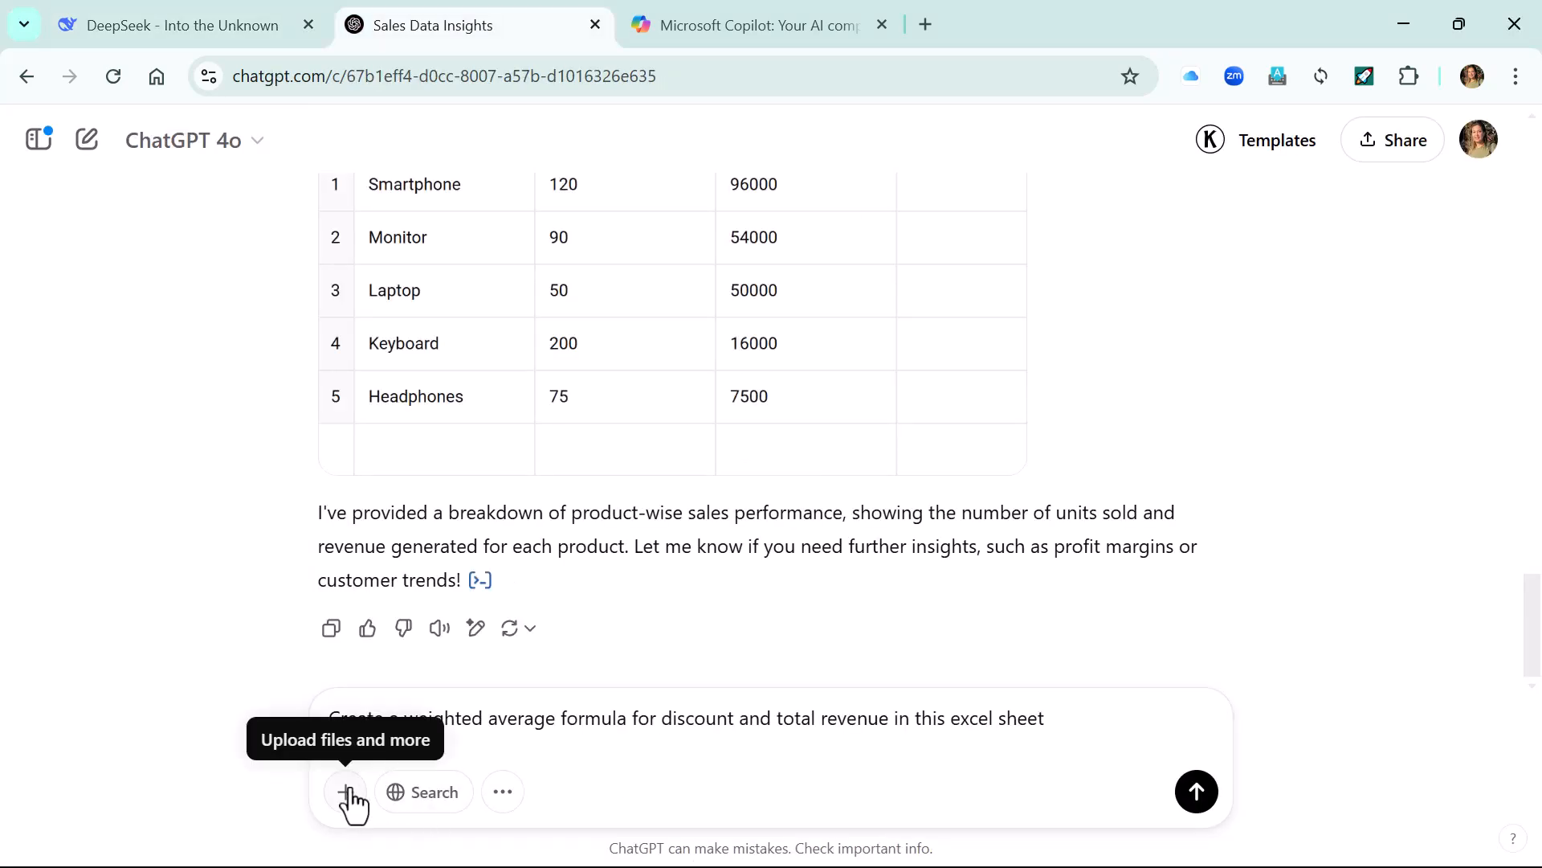
{"action": "left_click", "coordinate": [345, 792]}
{"action": "left_click", "coordinate": [494, 729]}
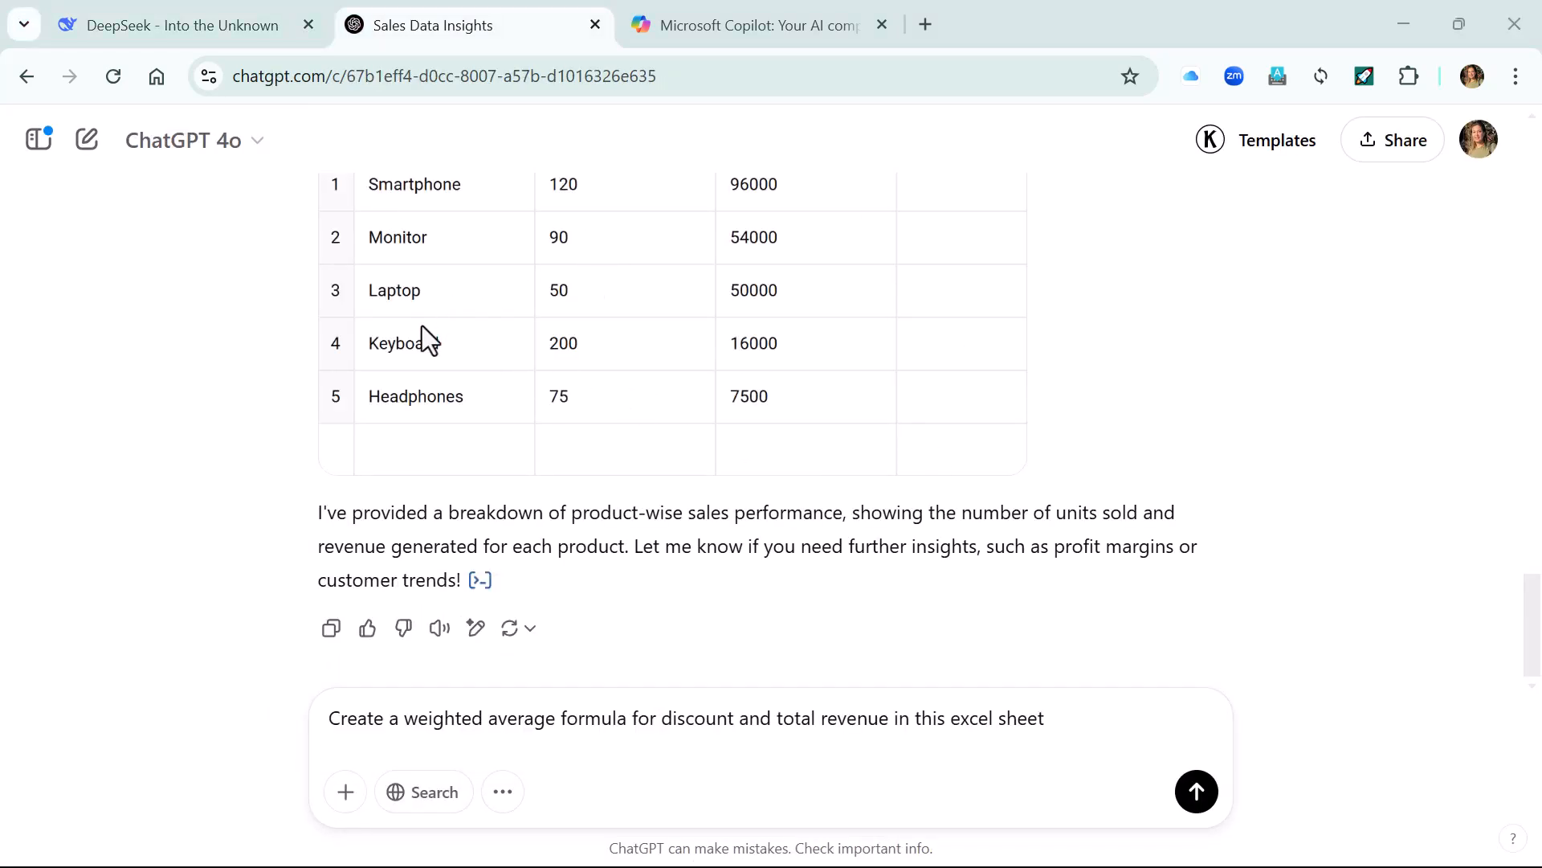
{"action": "double_click", "coordinate": [404, 196]}
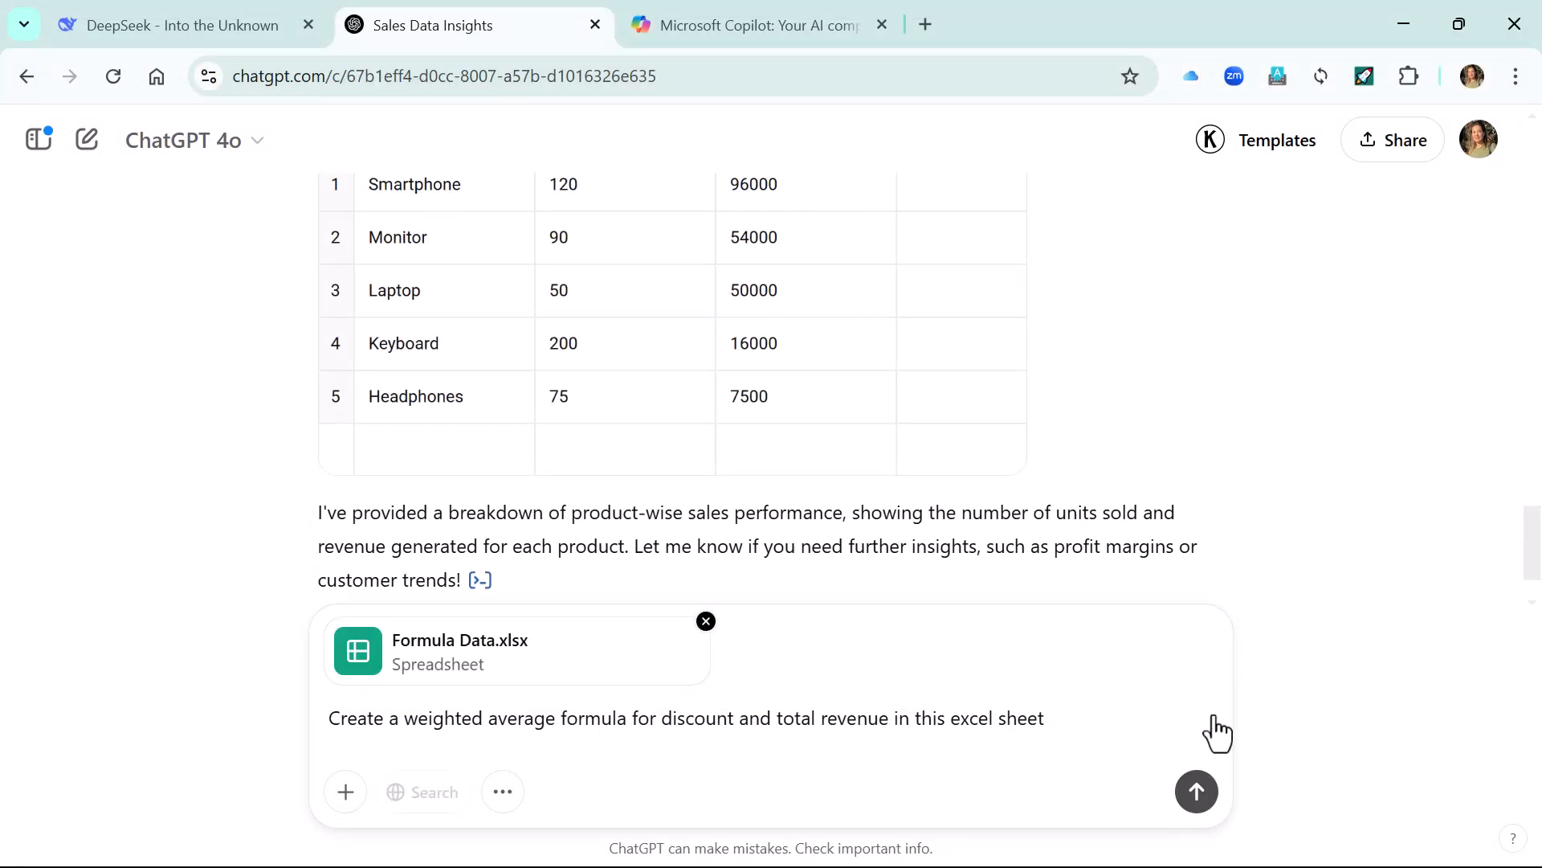
{"action": "key", "text": "Return"}
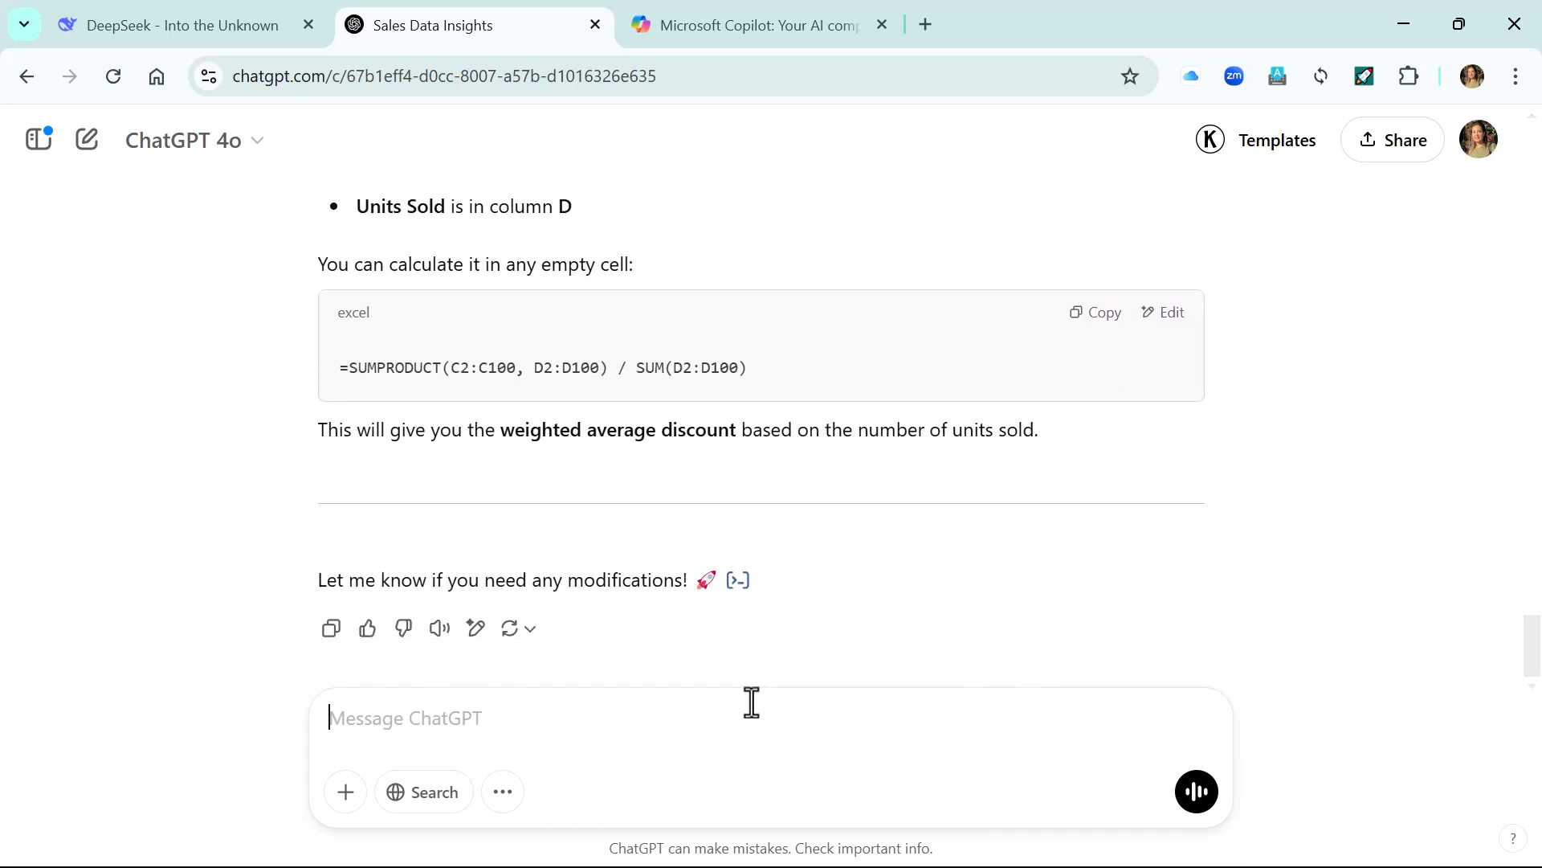
Step: Ask ChatGPT "can you give me an excel sheet to download?" and download the Updated Formula Data workbook it offers
{"action": "type", "text": "can"}
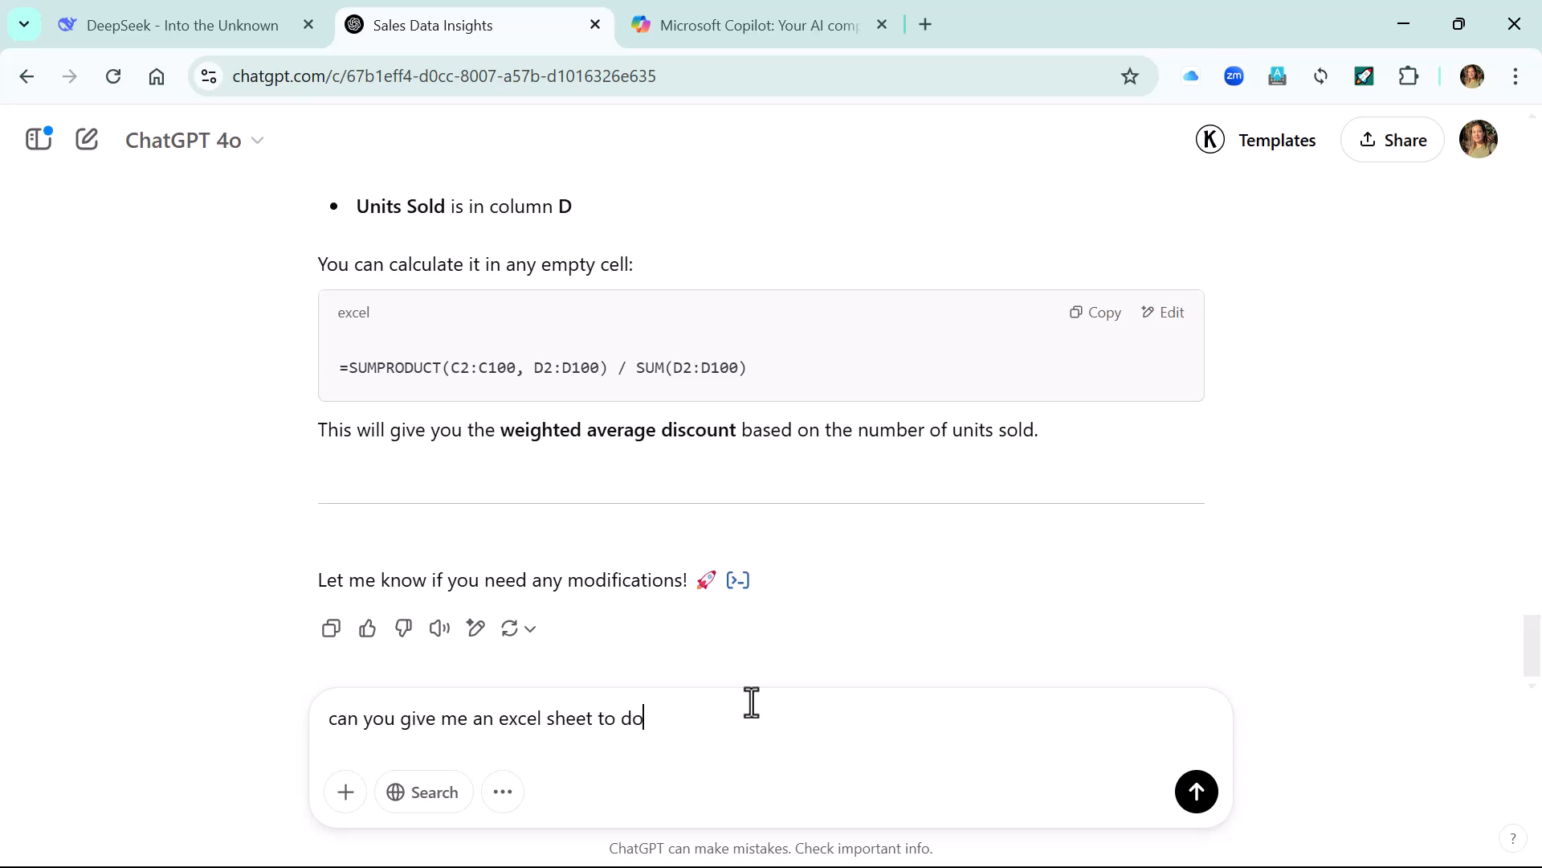
{"action": "key", "text": "Return"}
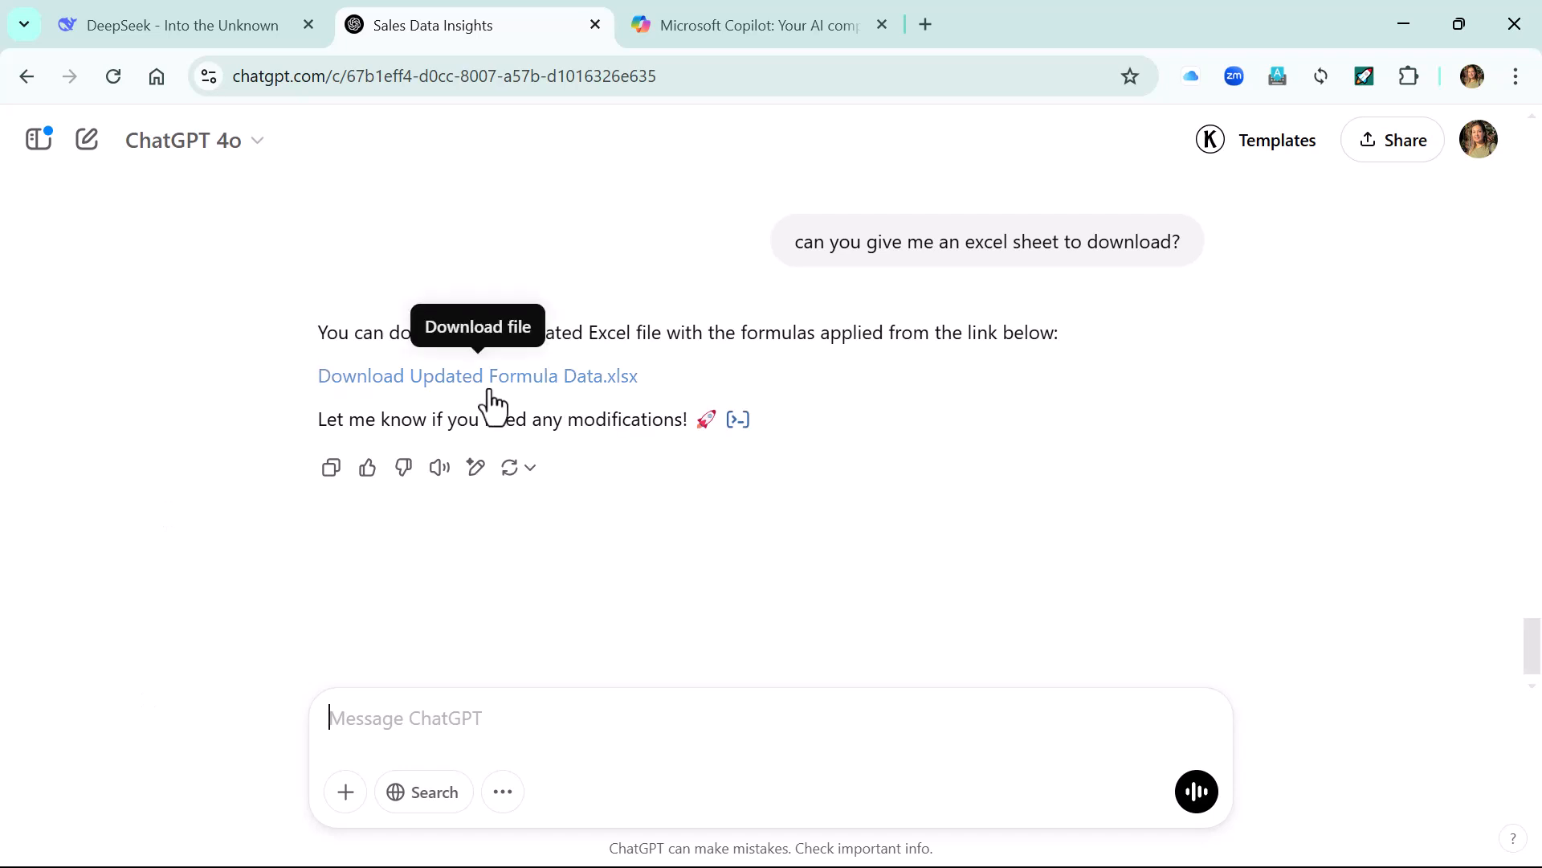
{"action": "left_click", "coordinate": [496, 378]}
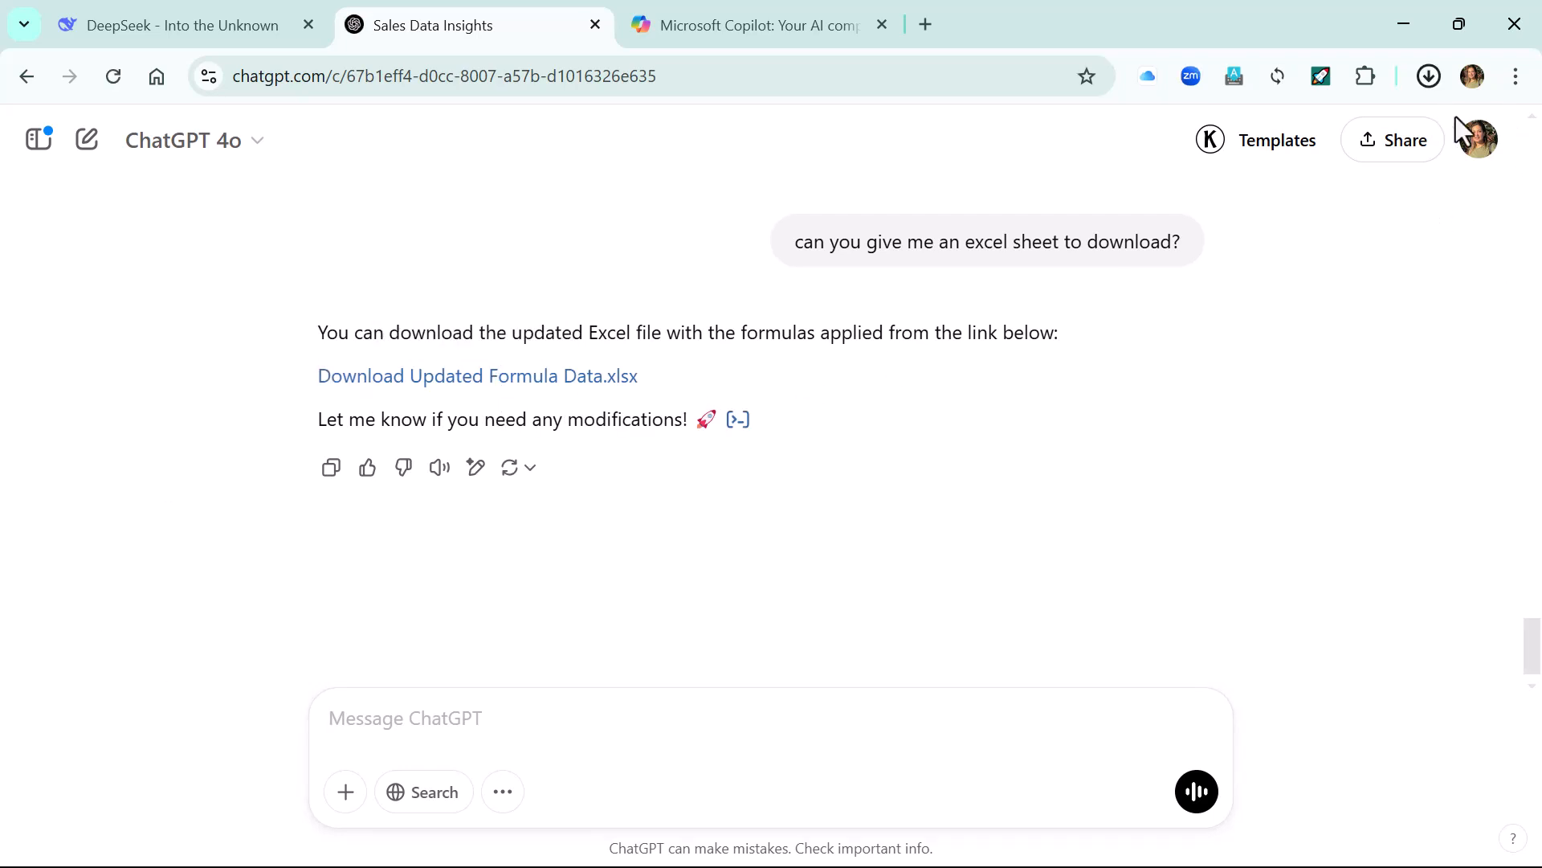
Step: Open the downloaded Updated_Formula_Data workbook in Excel and examine the weighted average discount and Keyboard total revenue cells
{"action": "left_click", "coordinate": [1434, 84]}
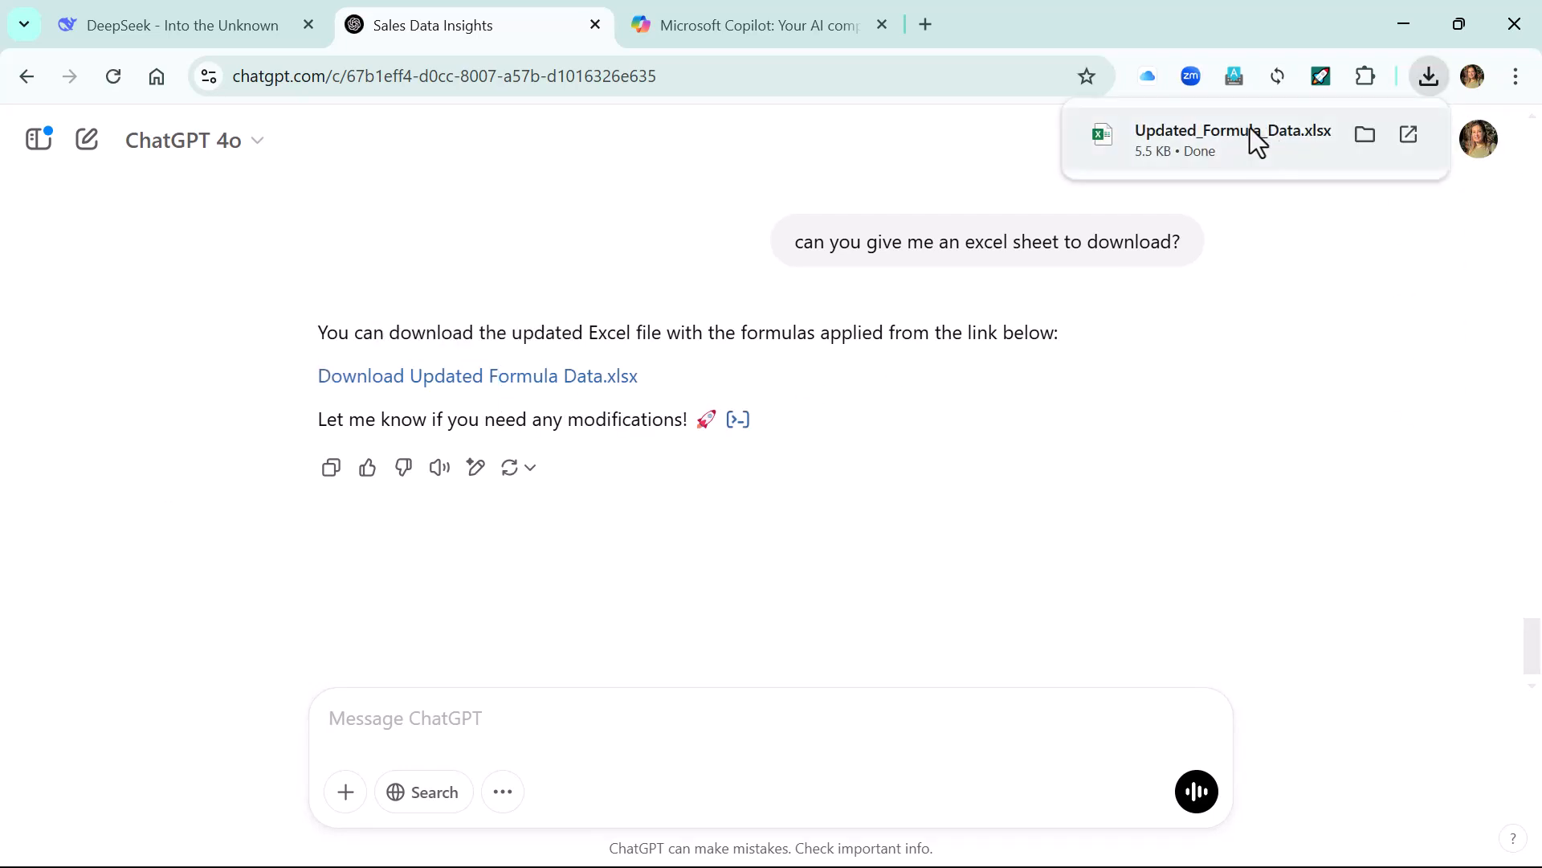
{"action": "left_click", "coordinate": [1248, 131]}
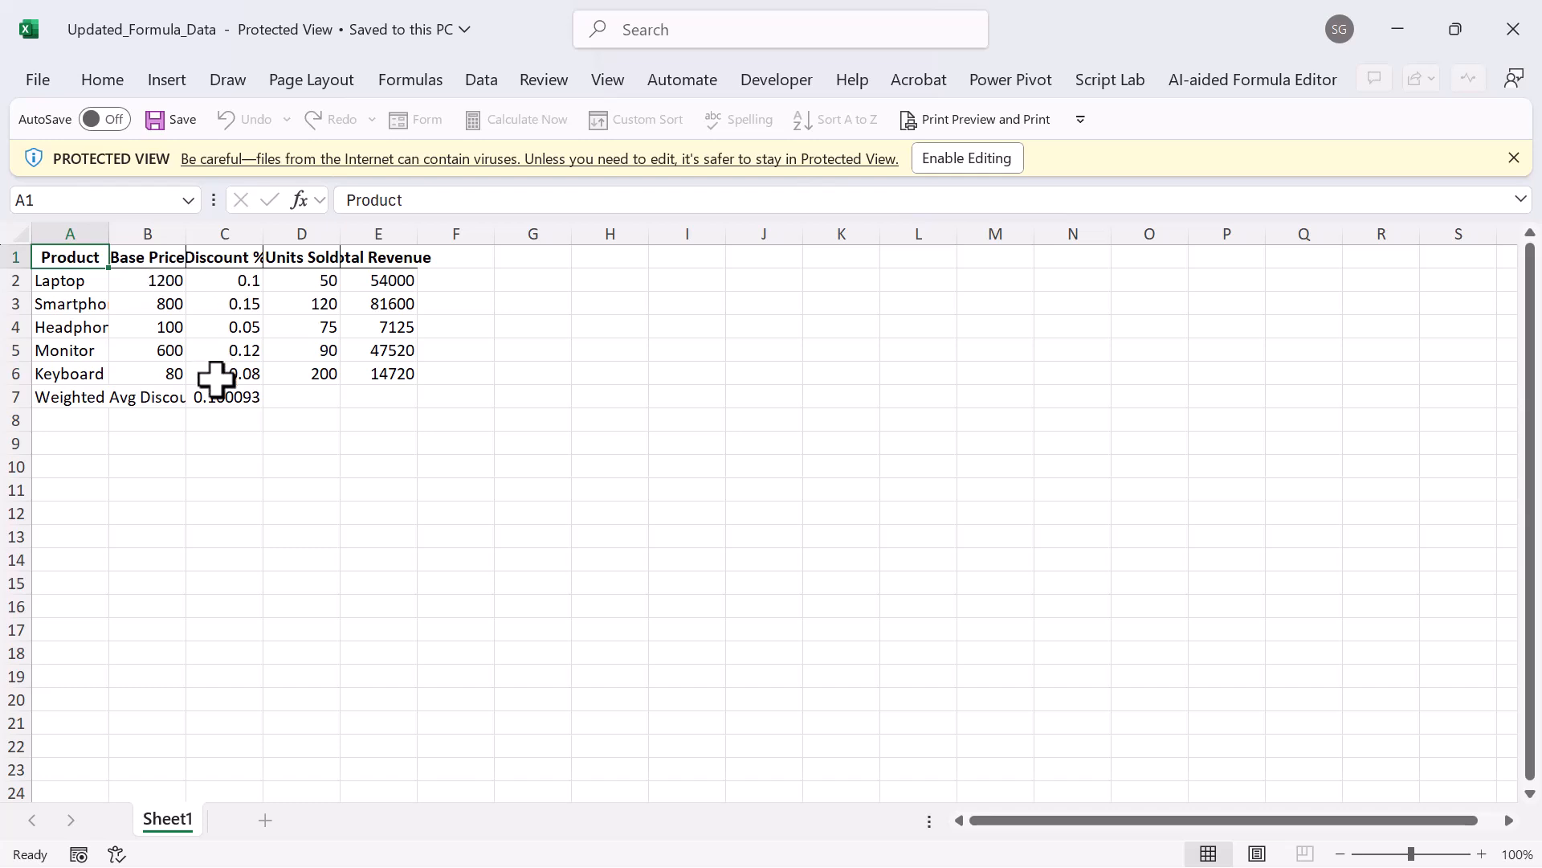
{"action": "left_click", "coordinate": [224, 395]}
{"action": "left_click", "coordinate": [378, 375]}
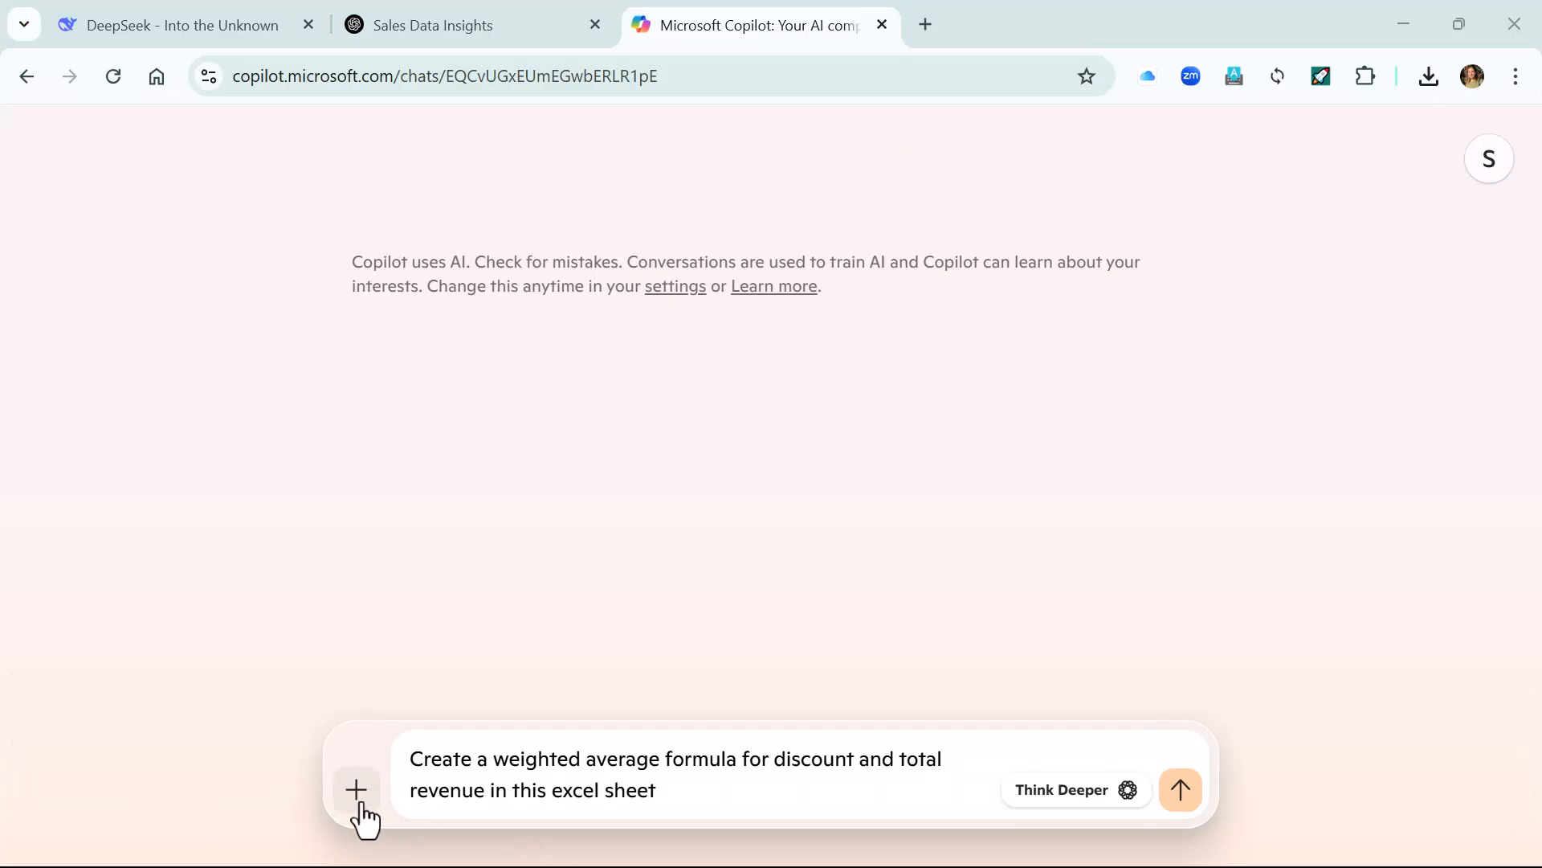
Step: In the Microsoft Copilot web chat, try to attach the Formula Data workbook to the weighted average formula prompt and send it
{"action": "left_click", "coordinate": [361, 803]}
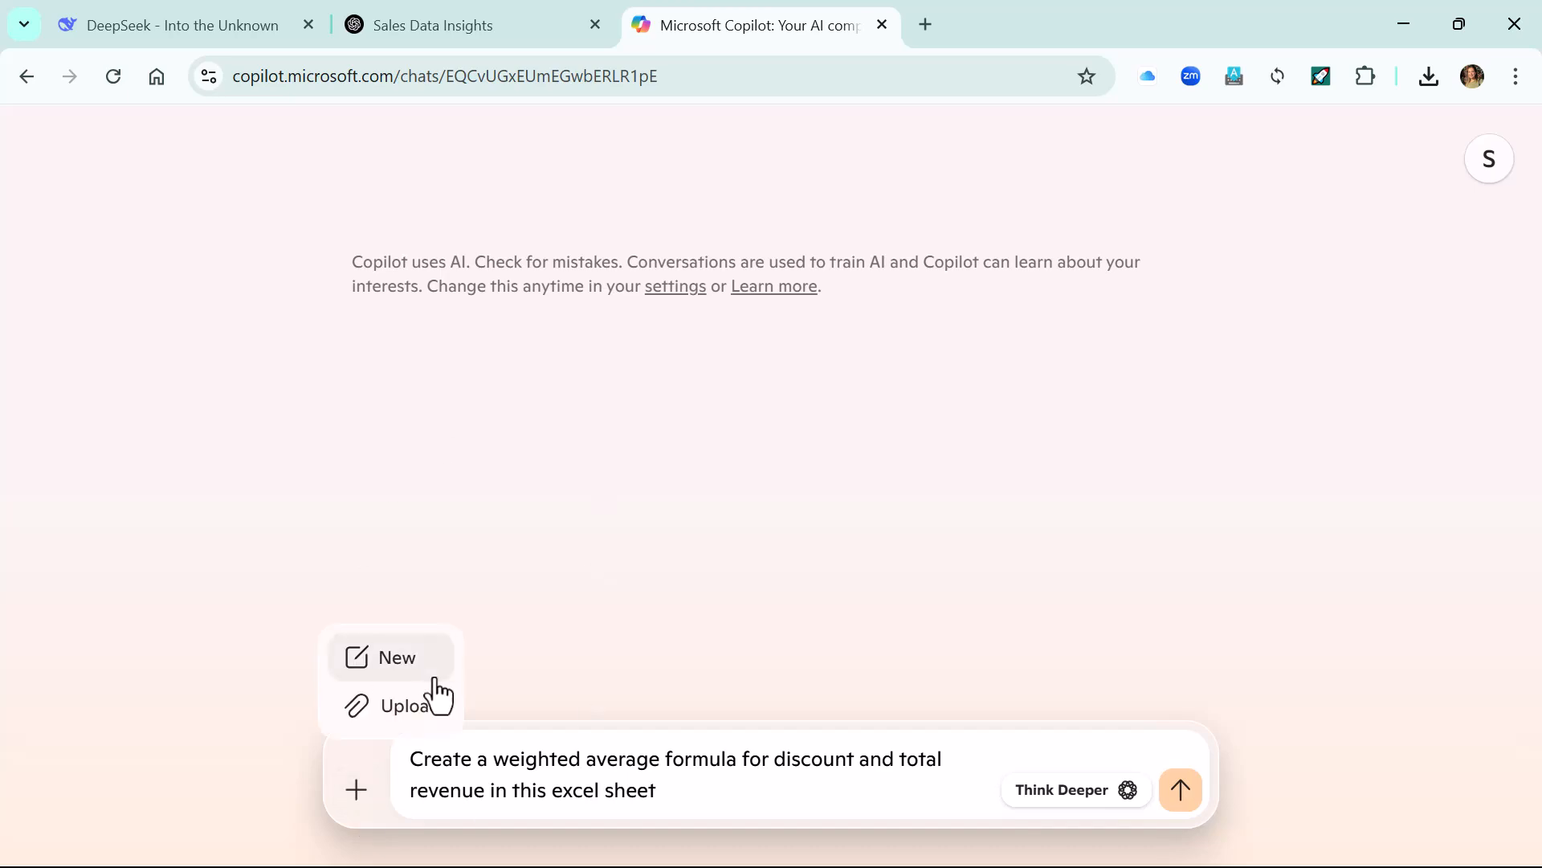
{"action": "left_click", "coordinate": [437, 699]}
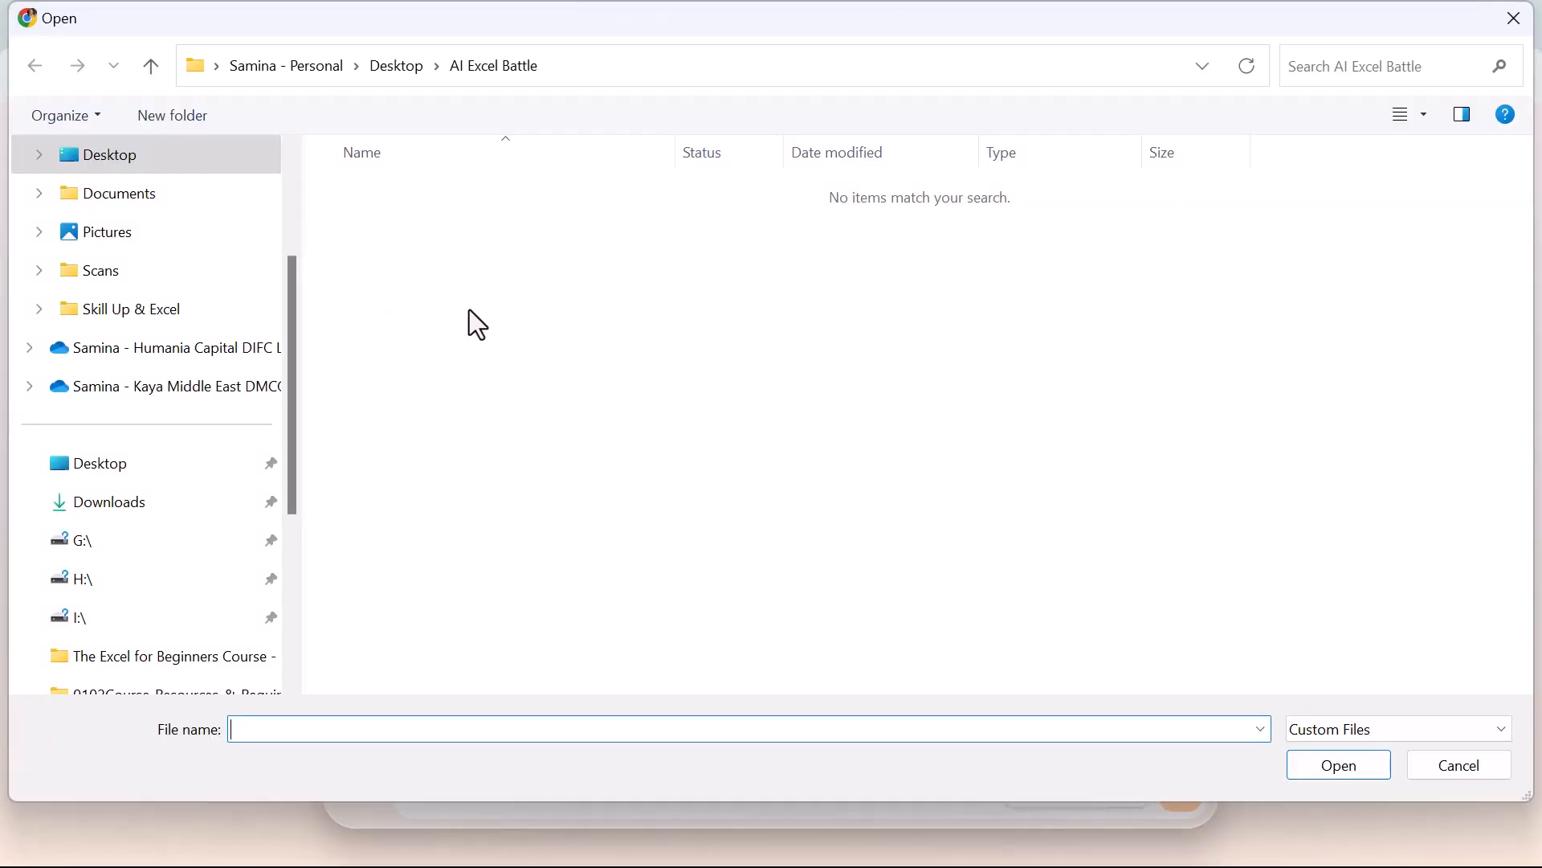
{"action": "double_click", "coordinate": [435, 192]}
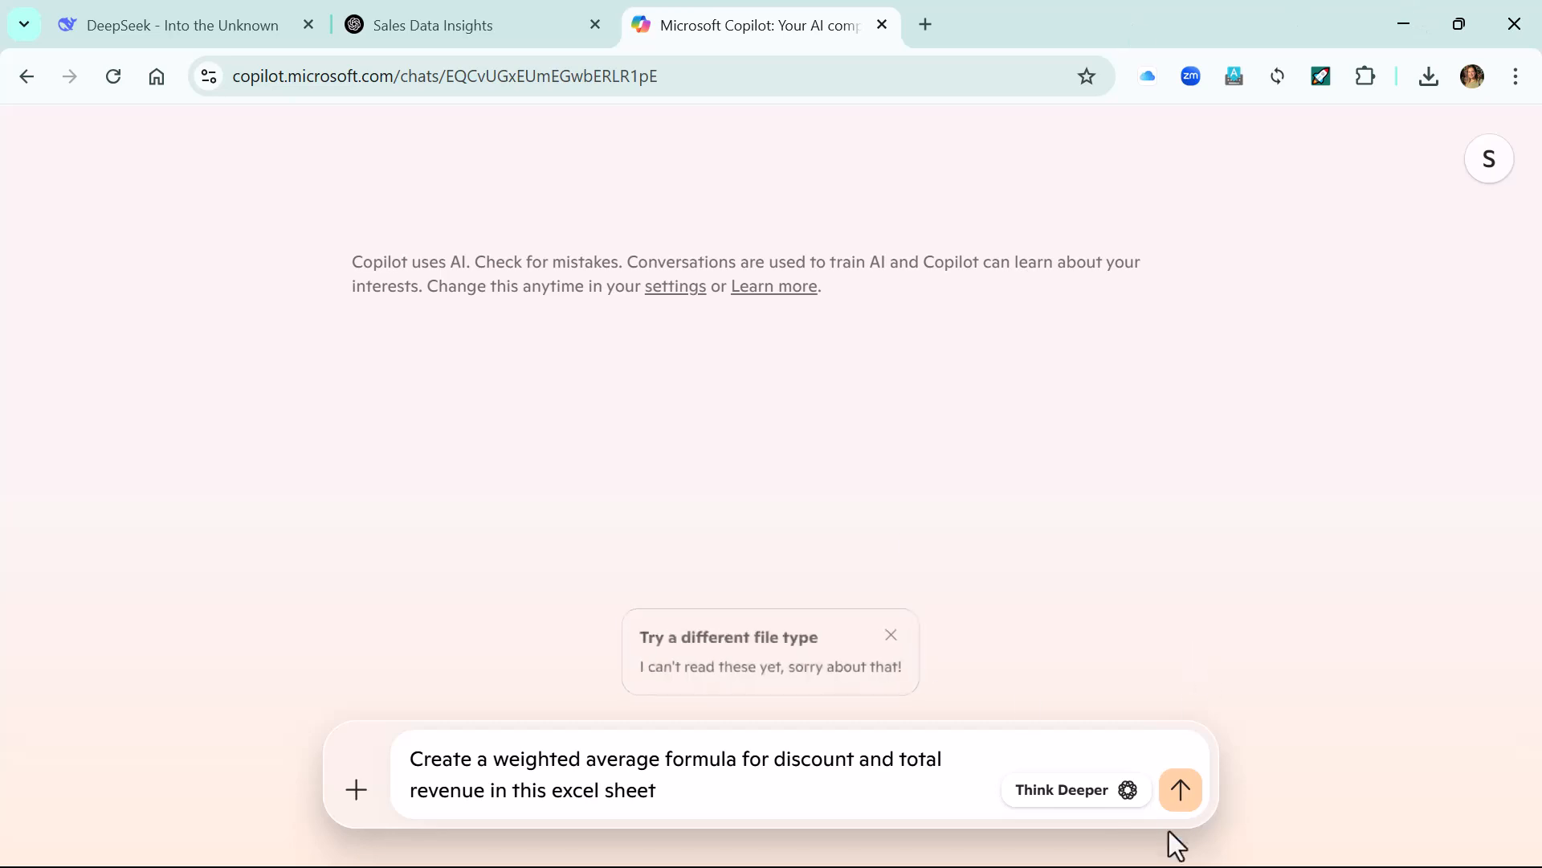
{"action": "left_click", "coordinate": [1178, 794]}
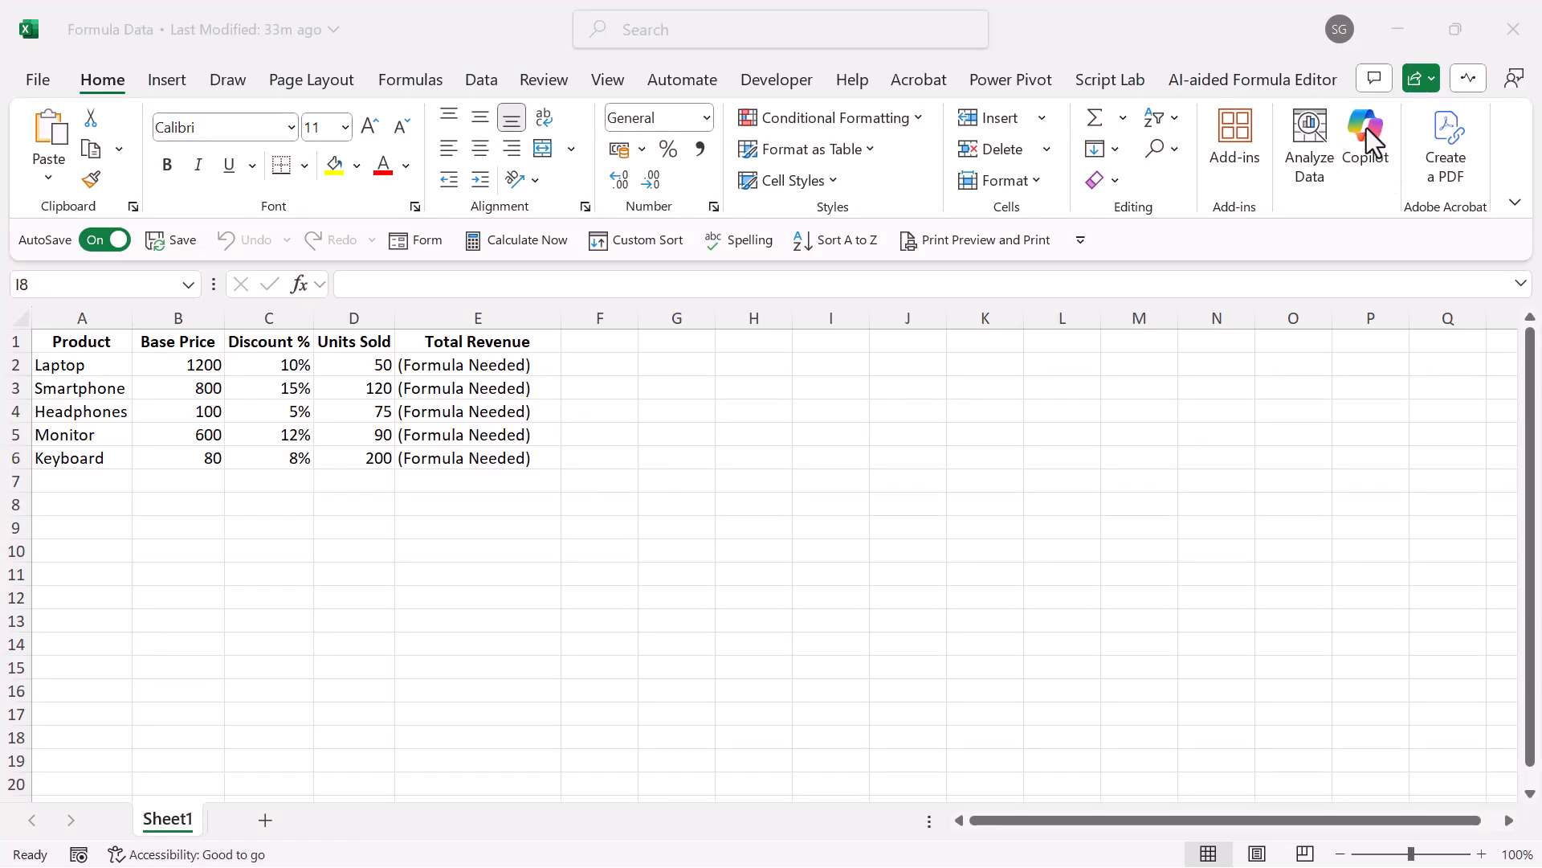
Step: In the Formula Data workbook, send Copilot "Create a weighted average formula for discount and total revenue in this excel sheet", removing the pasted file details
{"action": "left_click", "coordinate": [1369, 140]}
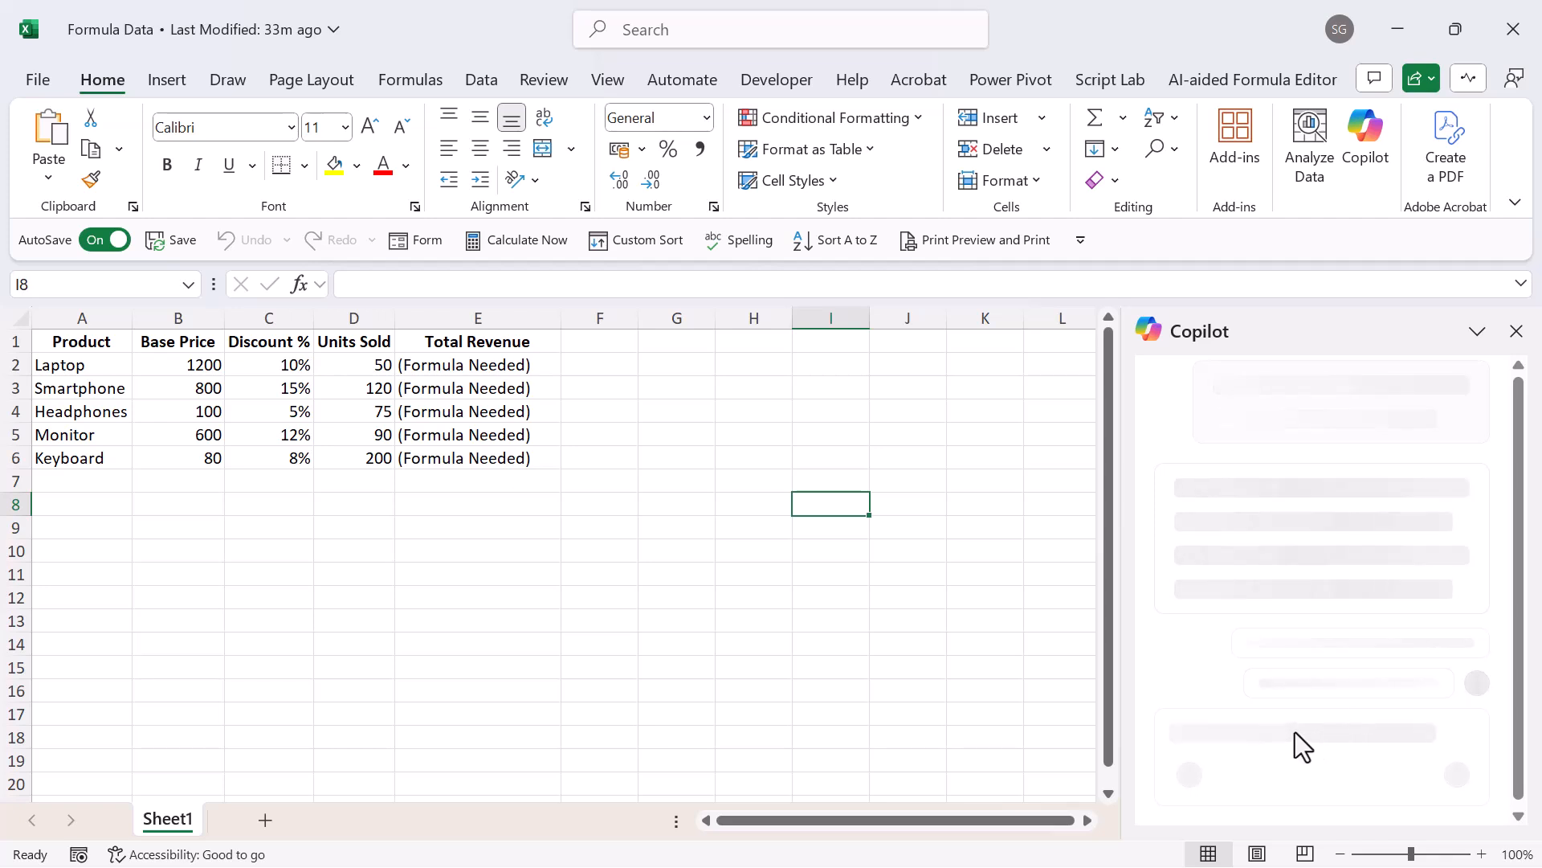
{"action": "type", "text": "Formula Data.xlsx XLSX 8.77KB Create a weighted average formula for discount and total revenue in this excel sheet"}
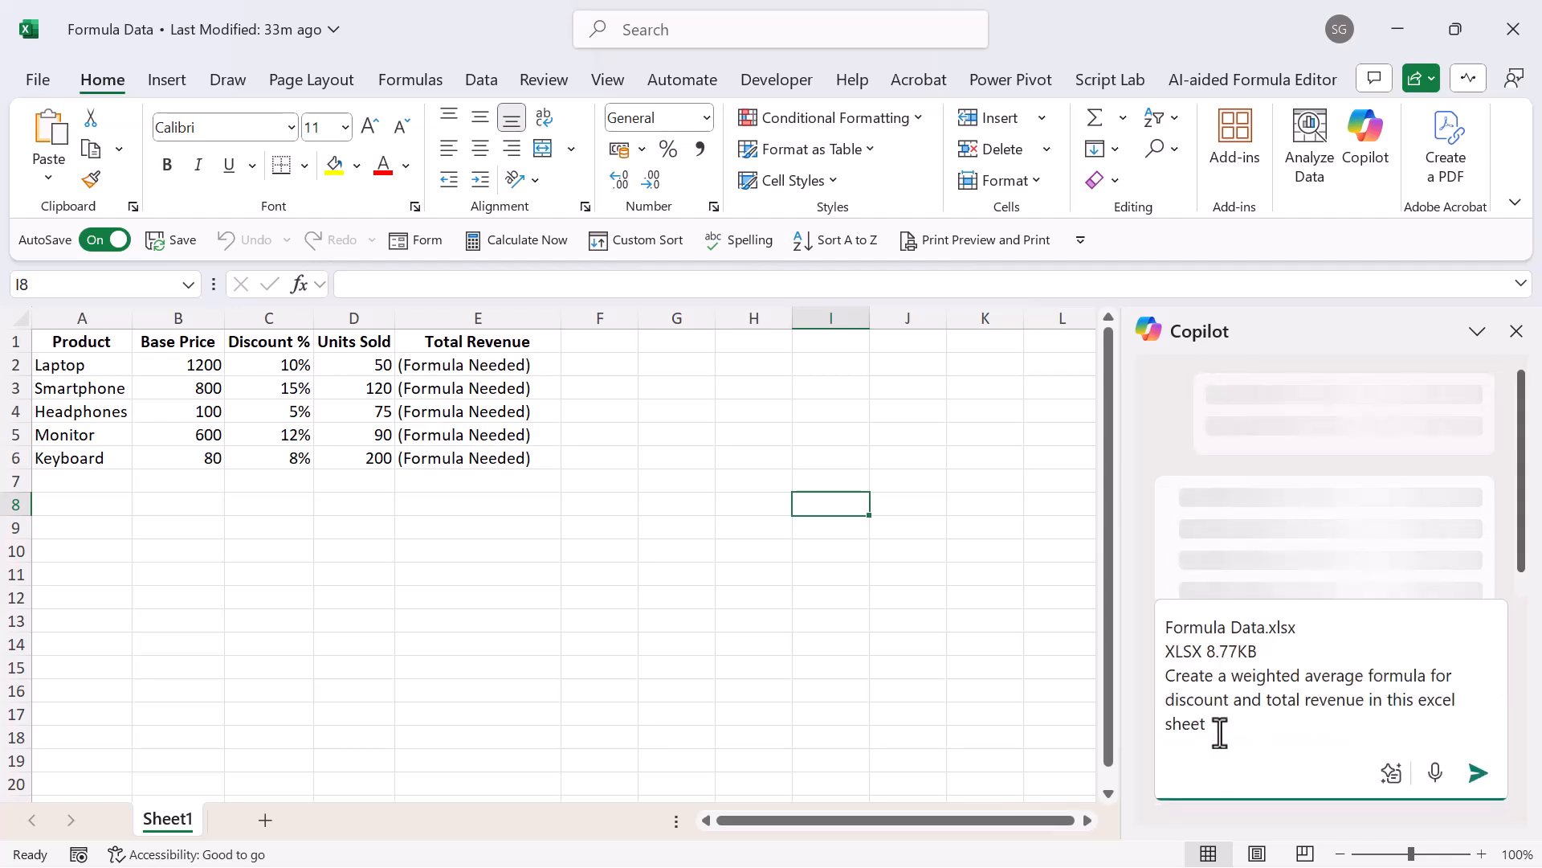
{"action": "left_click_drag", "start_coordinate": [1253, 649], "coordinate": [1137, 601]}
{"action": "key", "text": "BackSpace"}
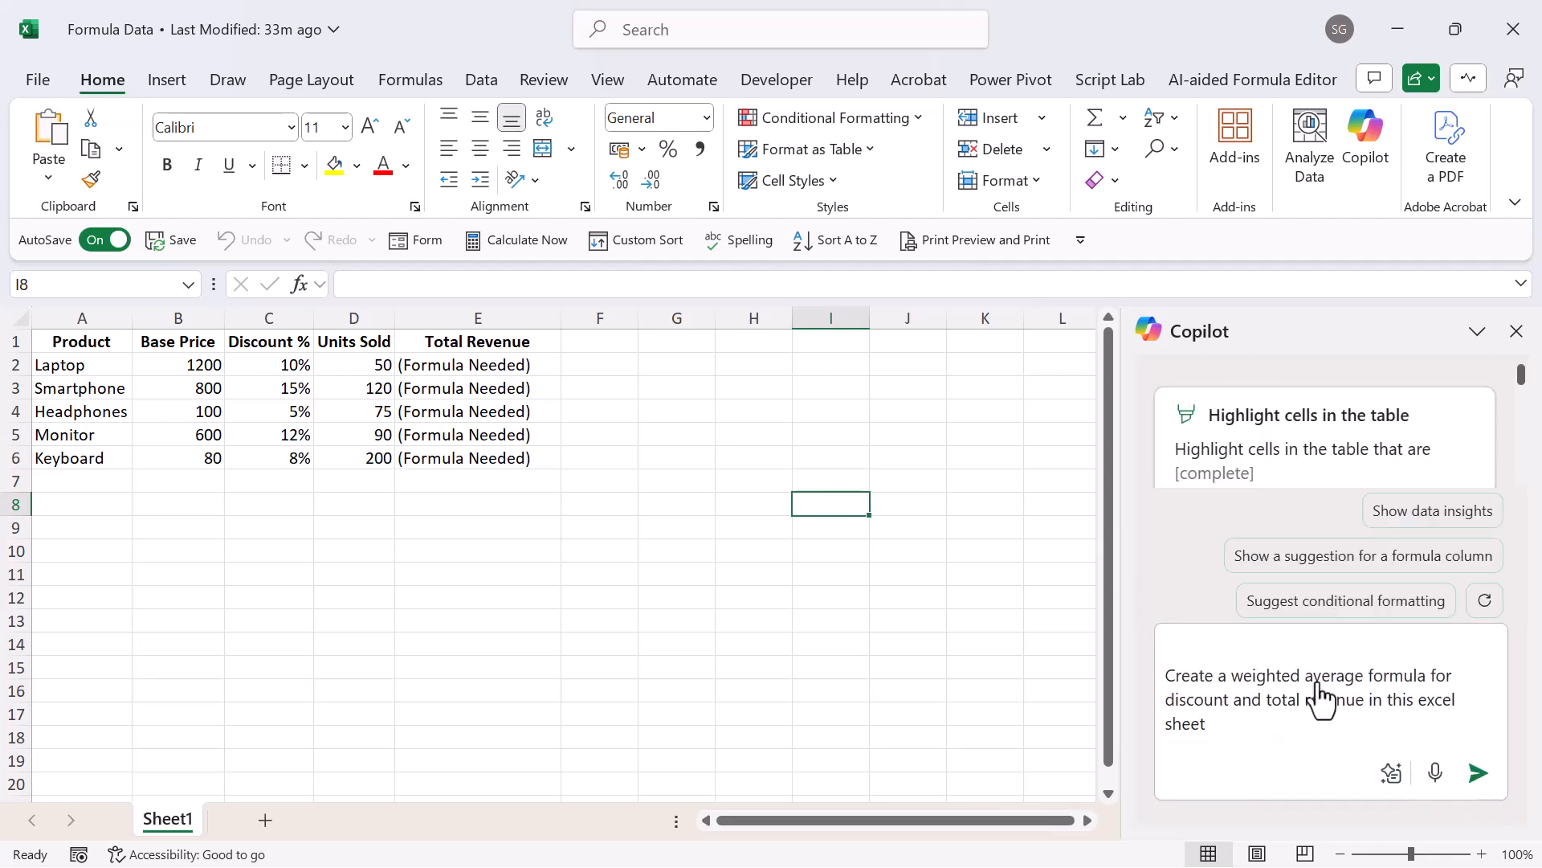
{"action": "key", "text": "Return"}
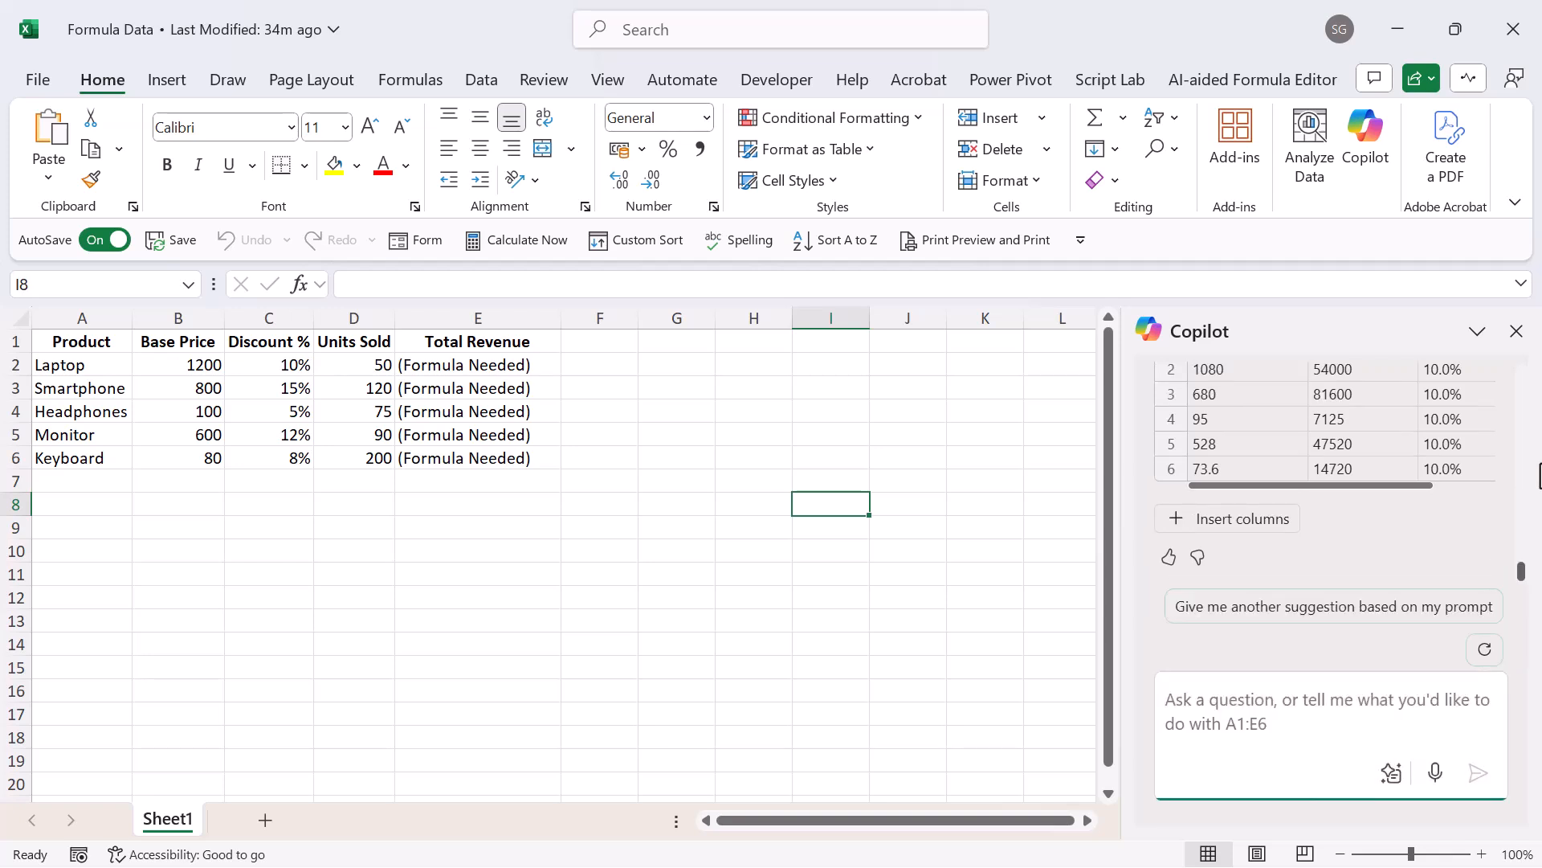
Step: Insert Copilot's suggested formula columns into the sheet and slightly widen the Weighted Average Discount column
{"action": "left_click", "coordinate": [1276, 520]}
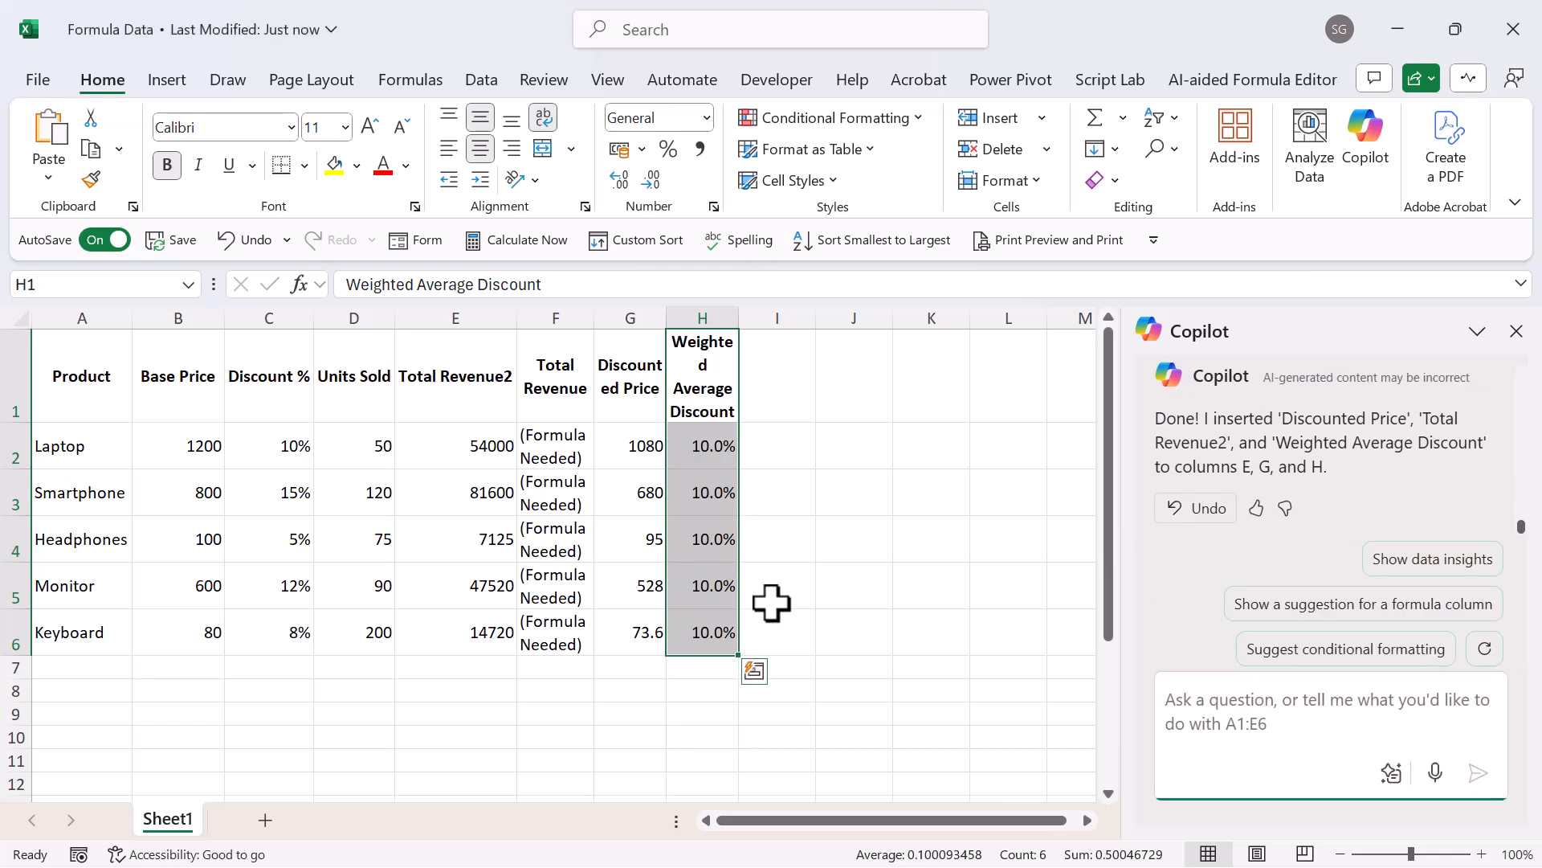
{"action": "key", "text": "Return"}
{"action": "left_click_drag", "start_coordinate": [738, 317], "coordinate": [764, 318]}
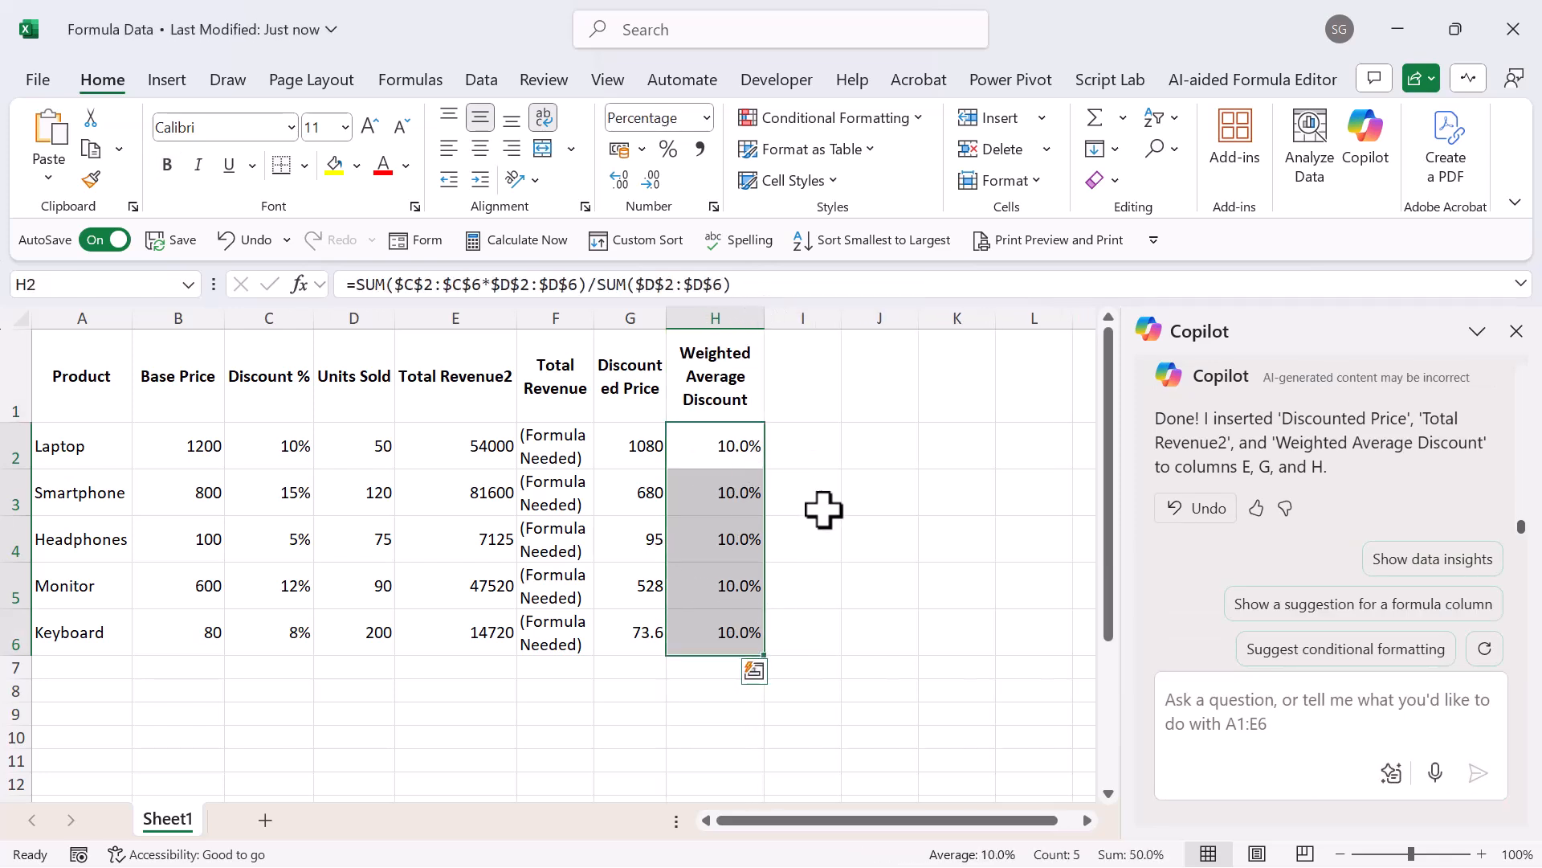
{"action": "left_click", "coordinate": [820, 504]}
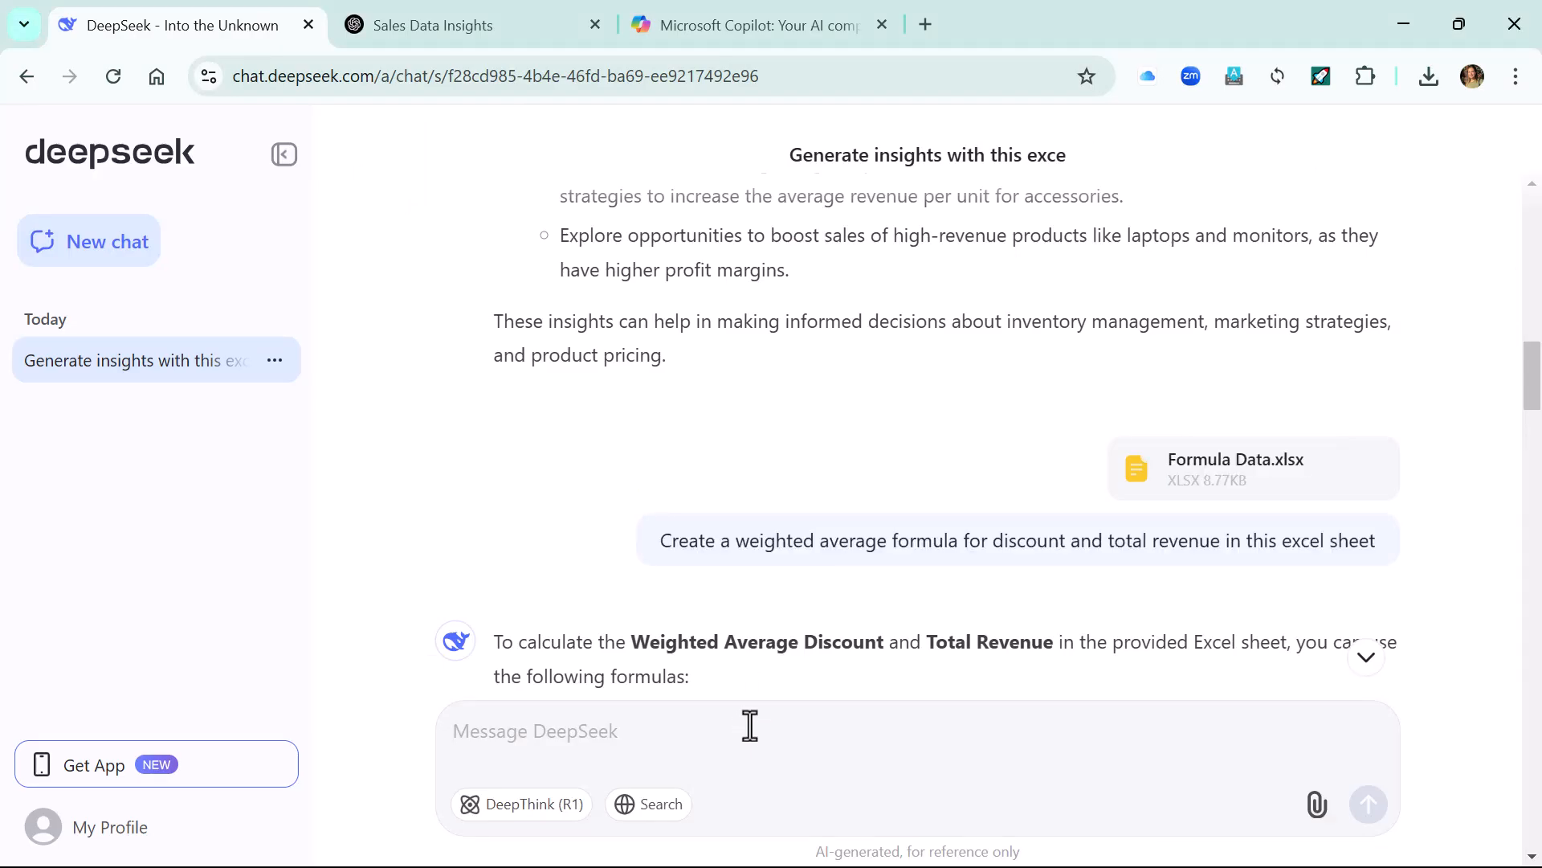
Step: In DeepSeek, attach the Messy Data workbook and send "Clean up this messy data for me and make the names proper with correct spaces"
{"action": "type", "text": "Clean up this messy data for me and make the names proper w"}
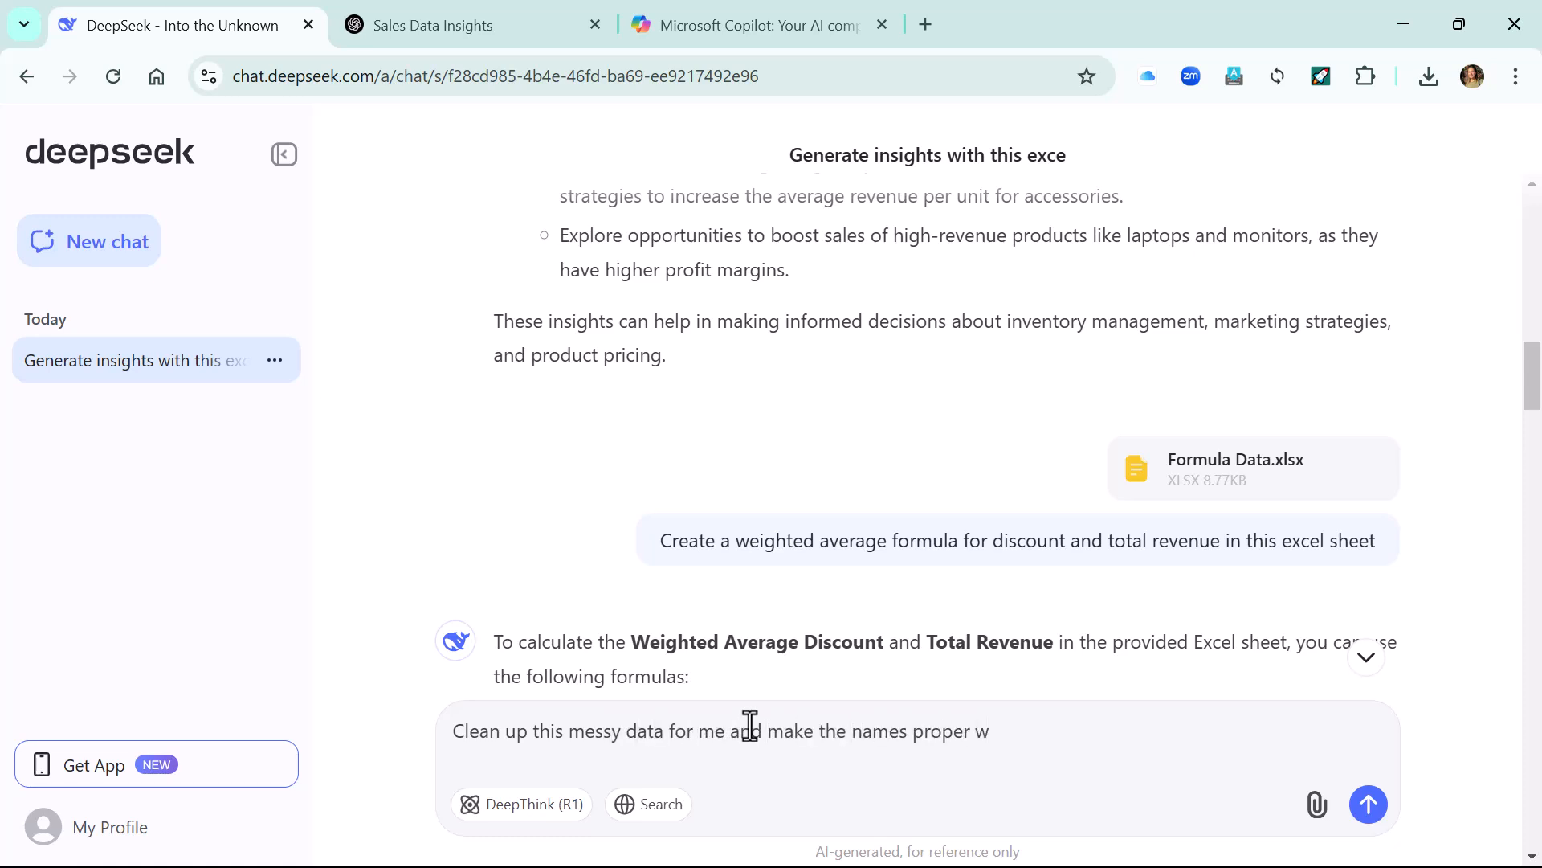
{"action": "type", "text": "spaces"}
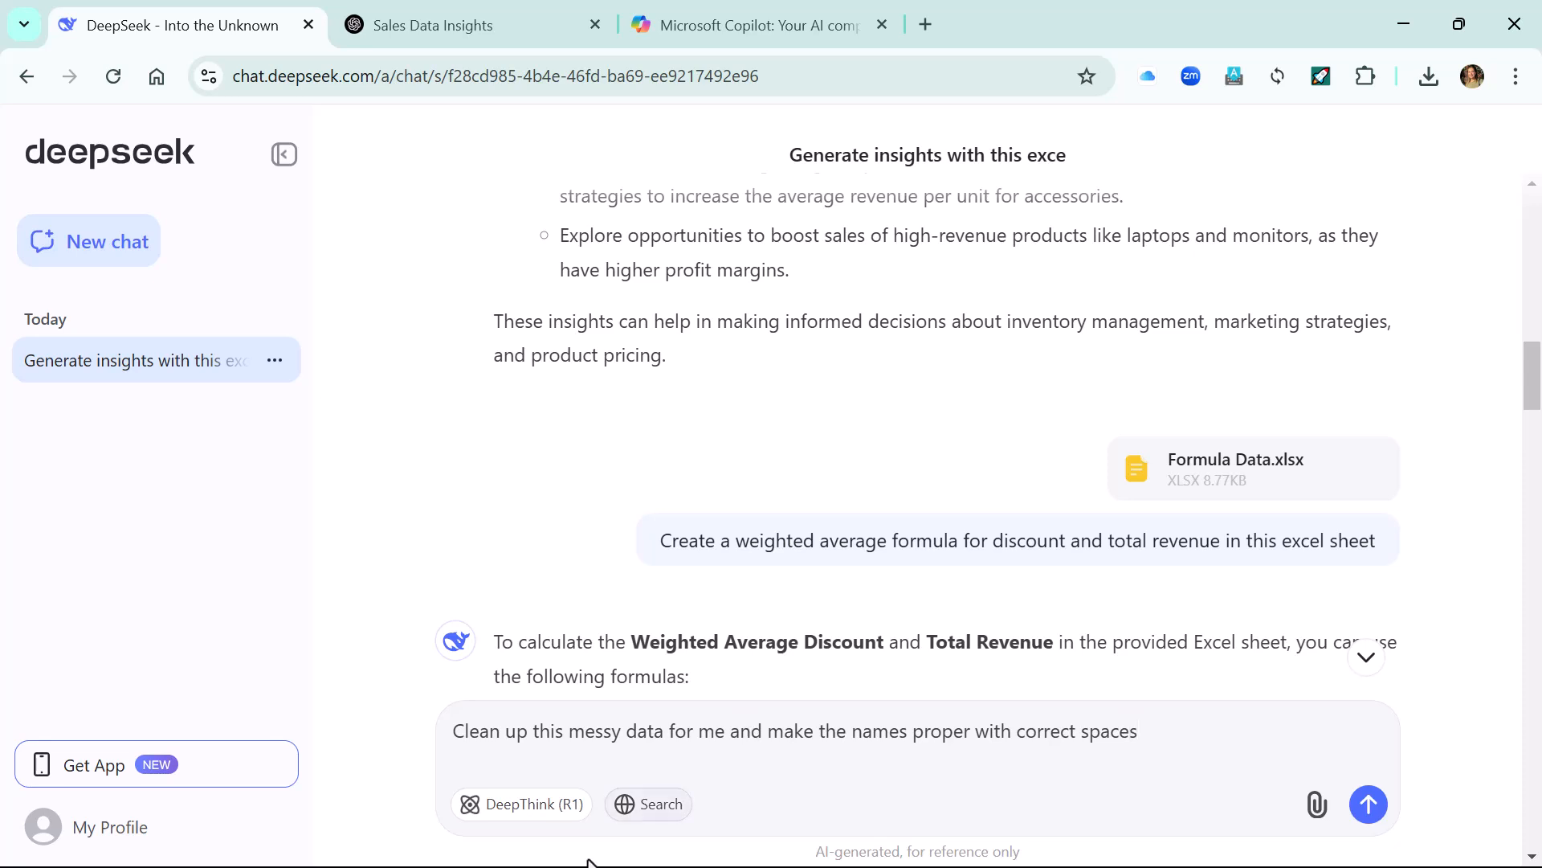
{"action": "left_click", "coordinate": [1321, 805]}
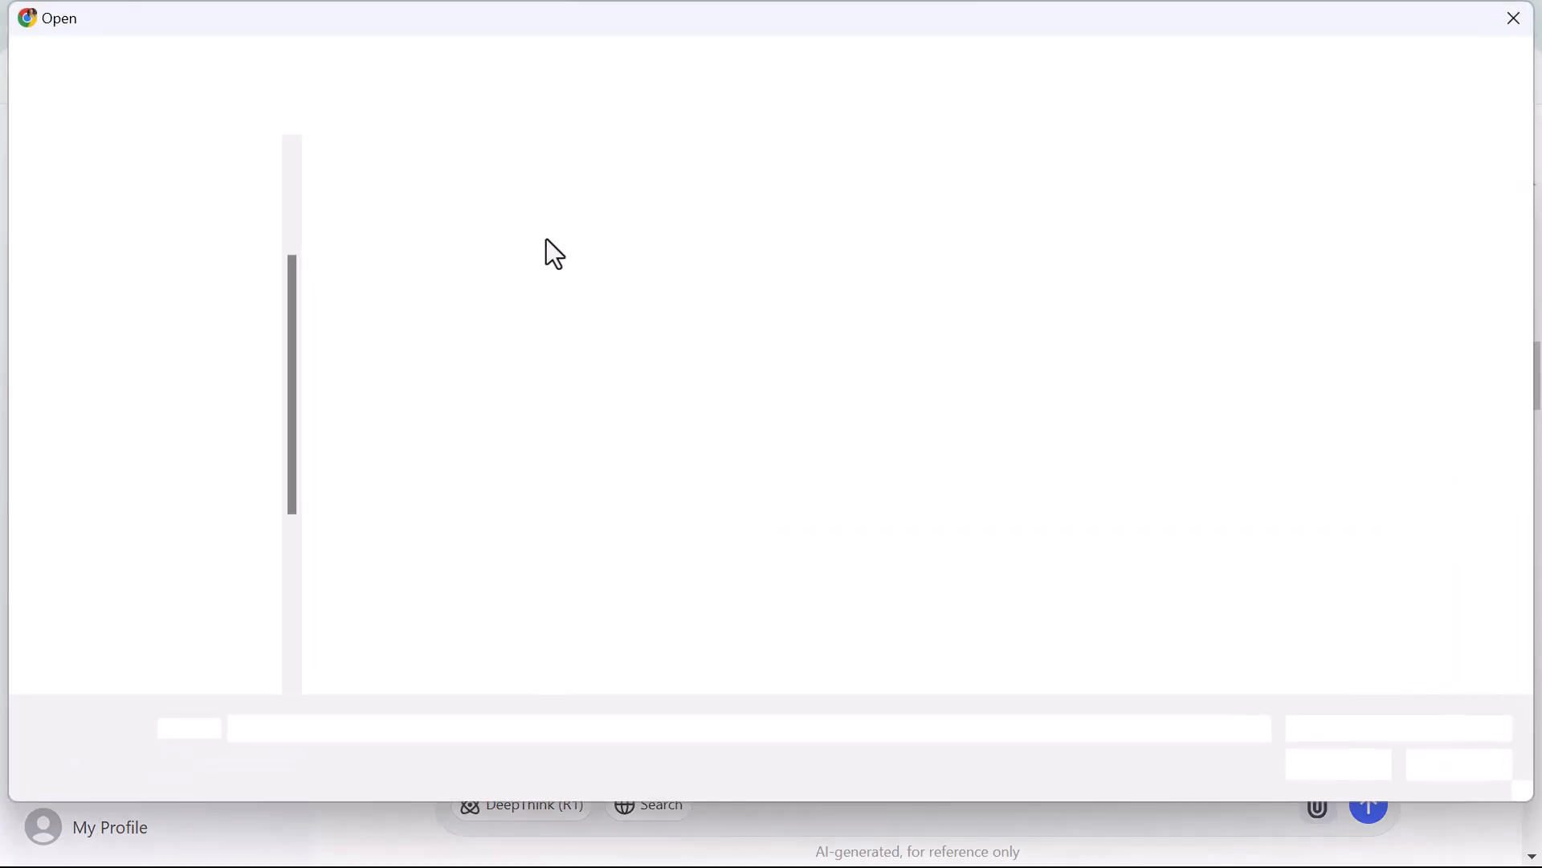
{"action": "double_click", "coordinate": [404, 241]}
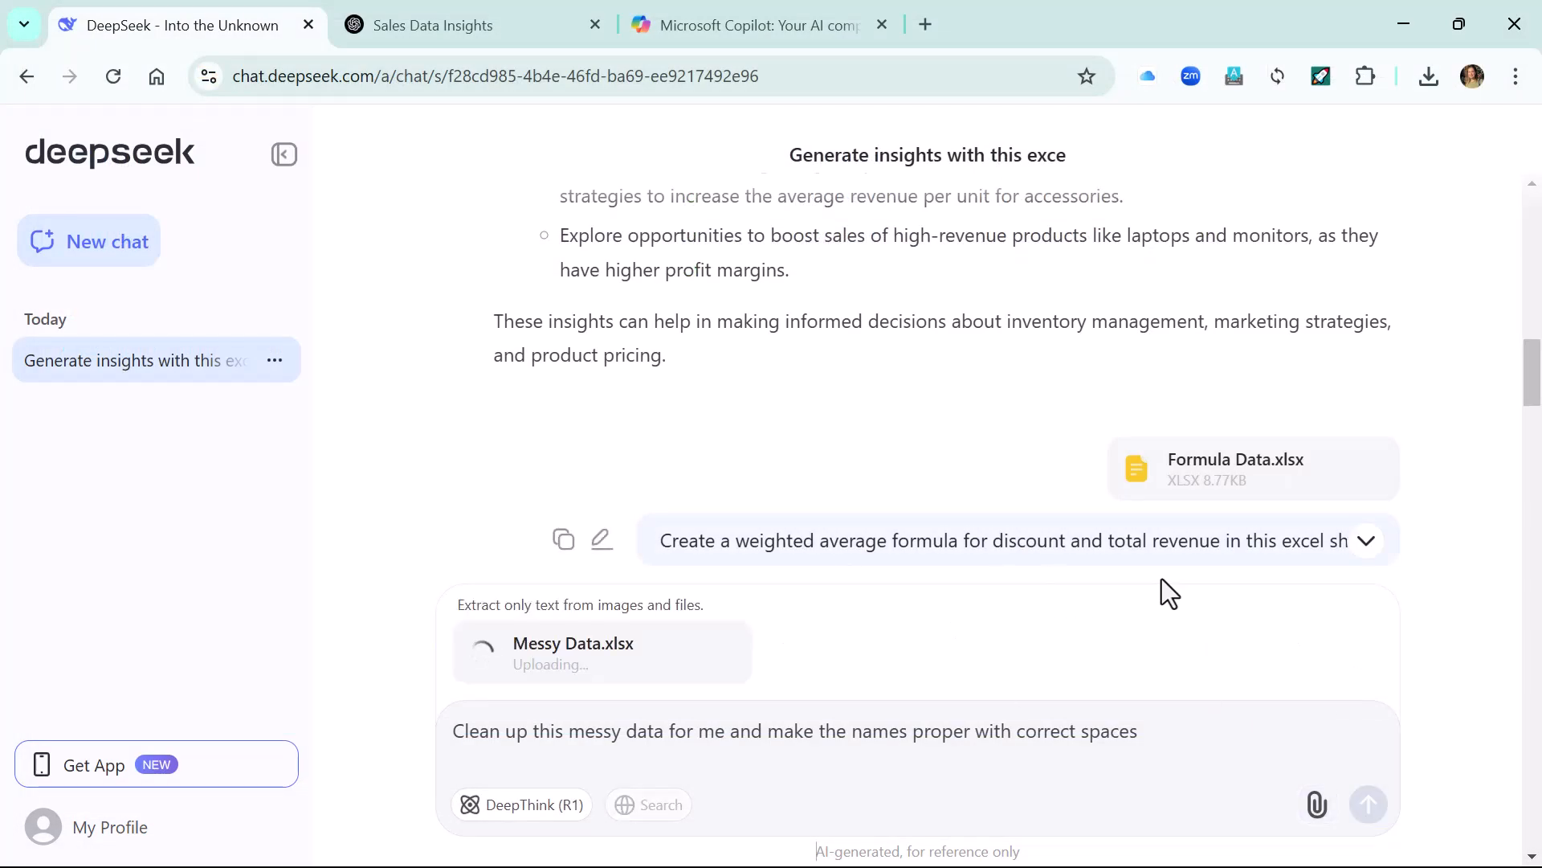
{"action": "left_click", "coordinate": [1368, 806]}
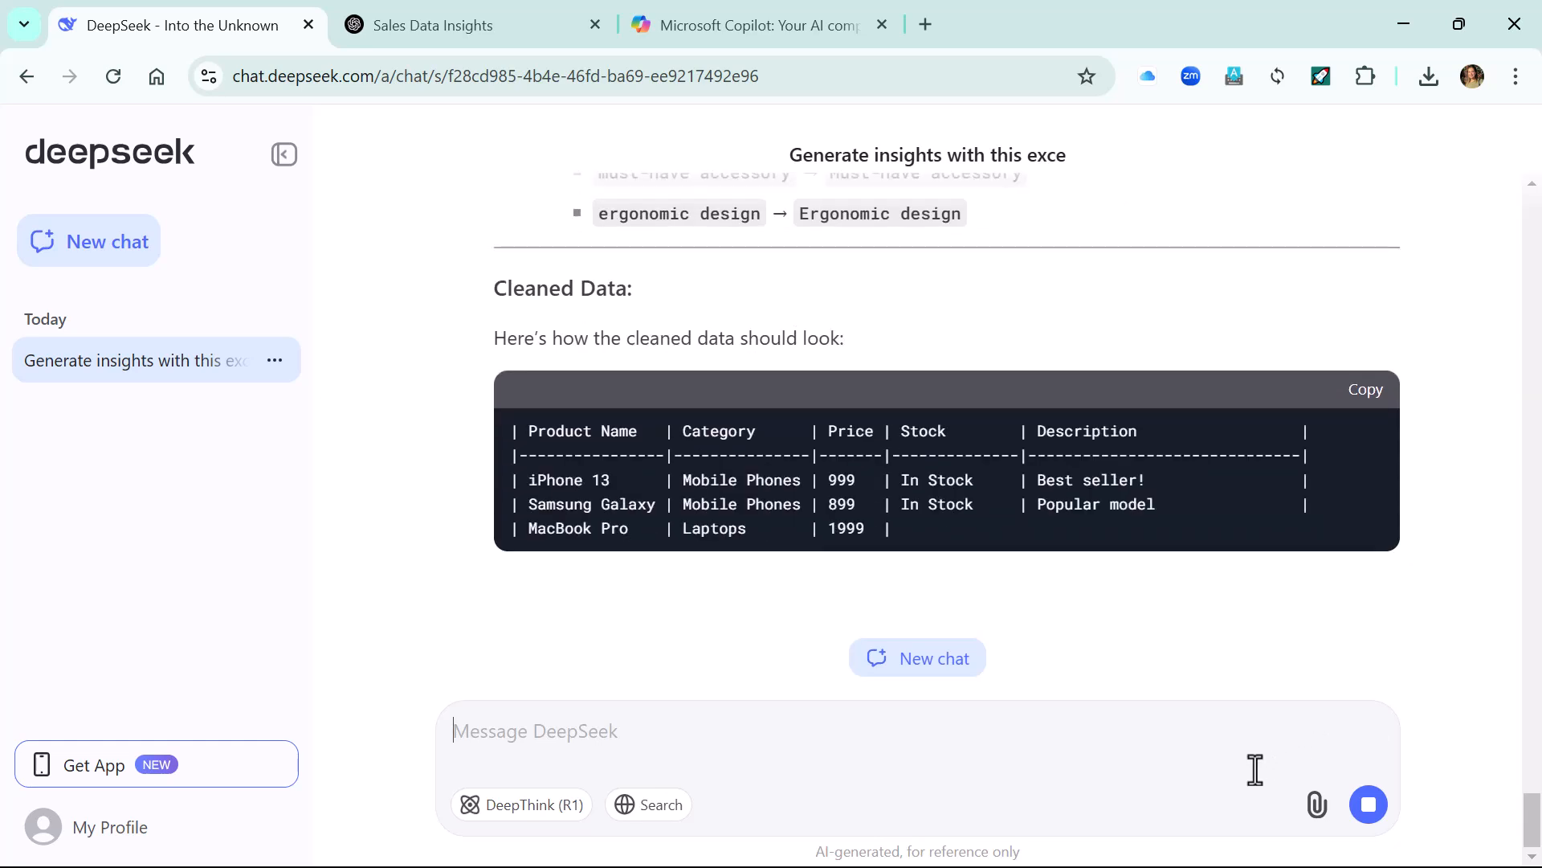
Step: Send DeepSeek the follow-up "Can you give me adownalod excel sheet?"
{"action": "left_click", "coordinate": [1258, 744]}
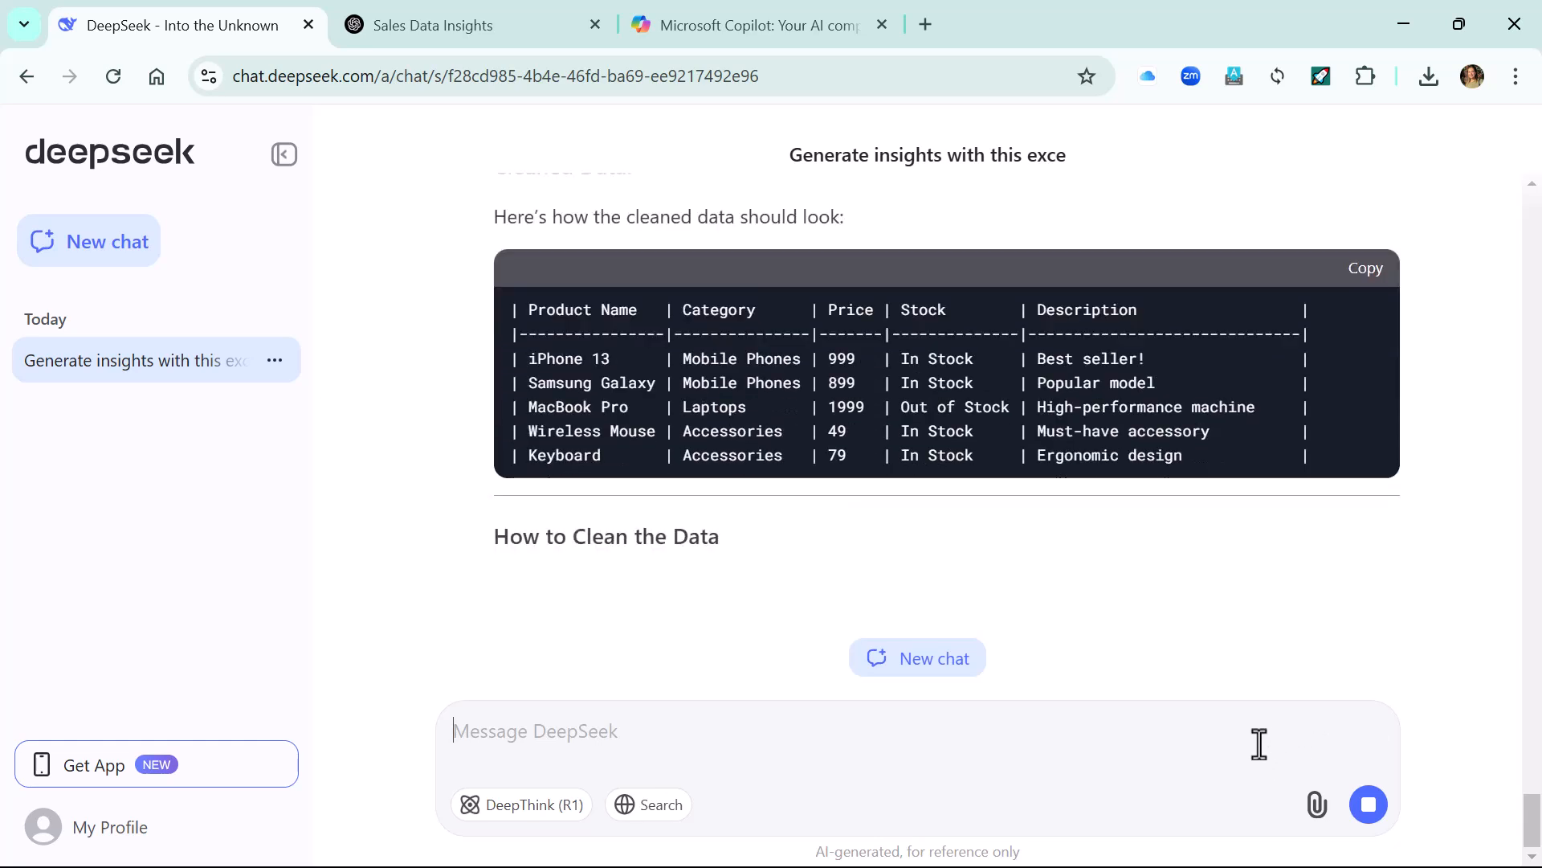
{"action": "type", "text": "Can you give me adownalod excel sheet?"}
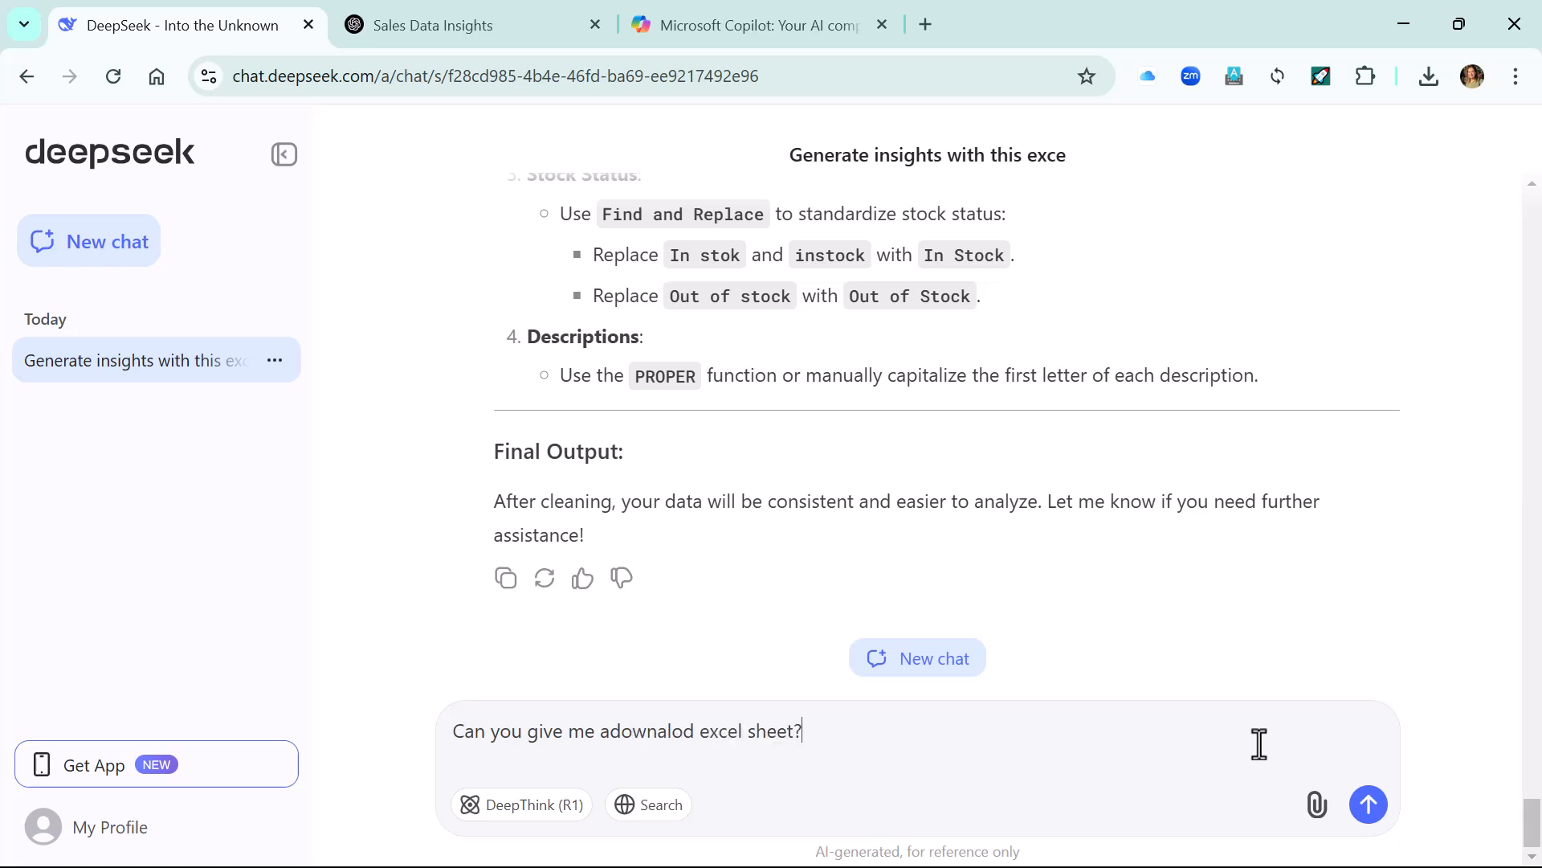
{"action": "key", "text": "Return"}
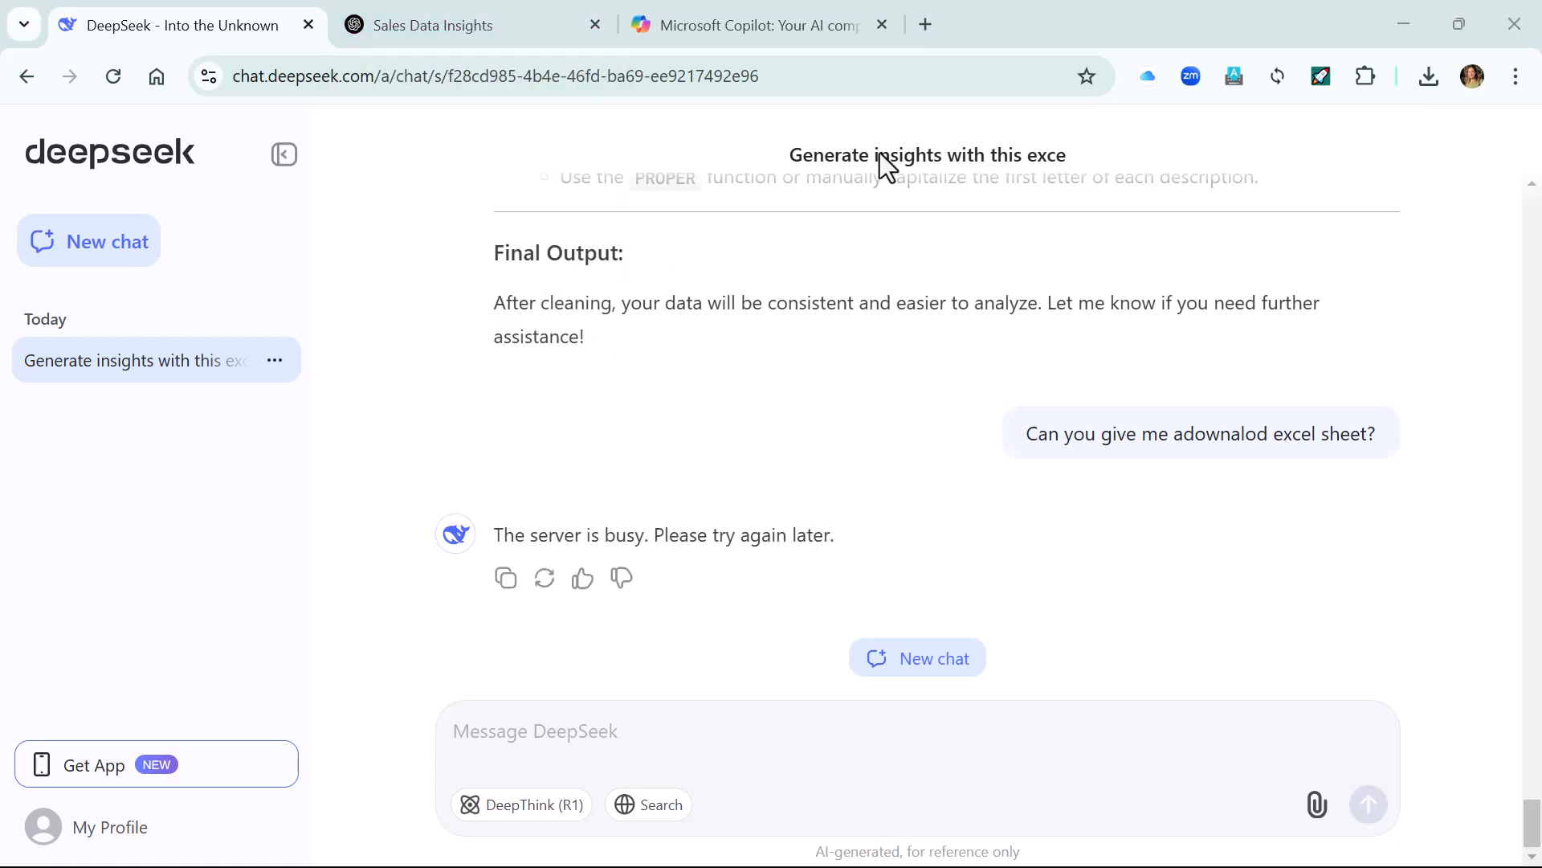
Step: In ChatGPT, attach the Messy Data workbook and send "Can you clena this messy data for me?"
{"action": "key", "text": "ctrl+Tab"}
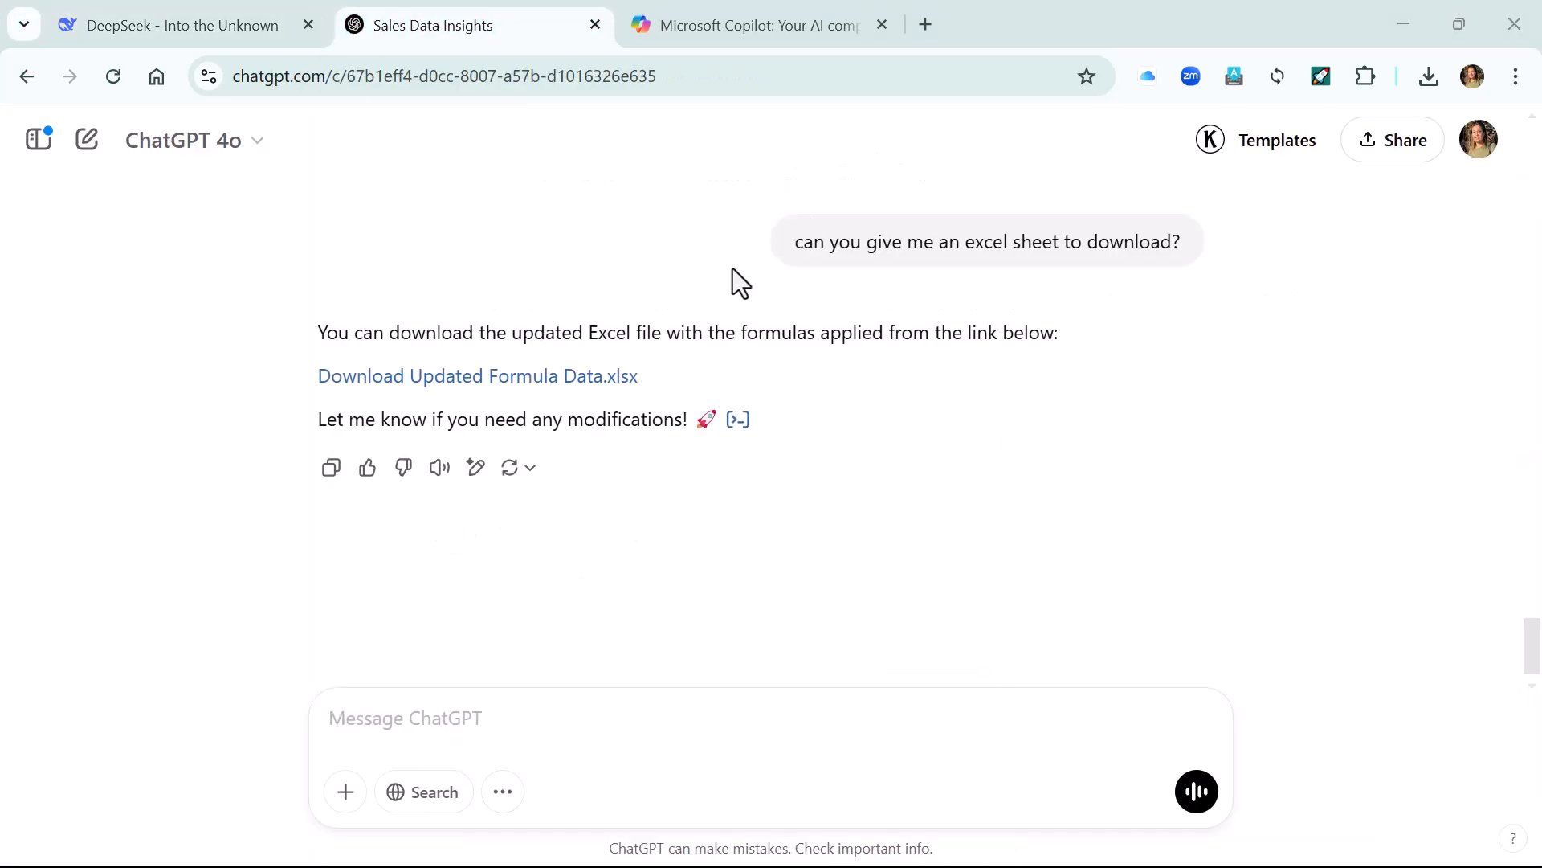
{"action": "type", "text": "Can you clena this messy data for me?"}
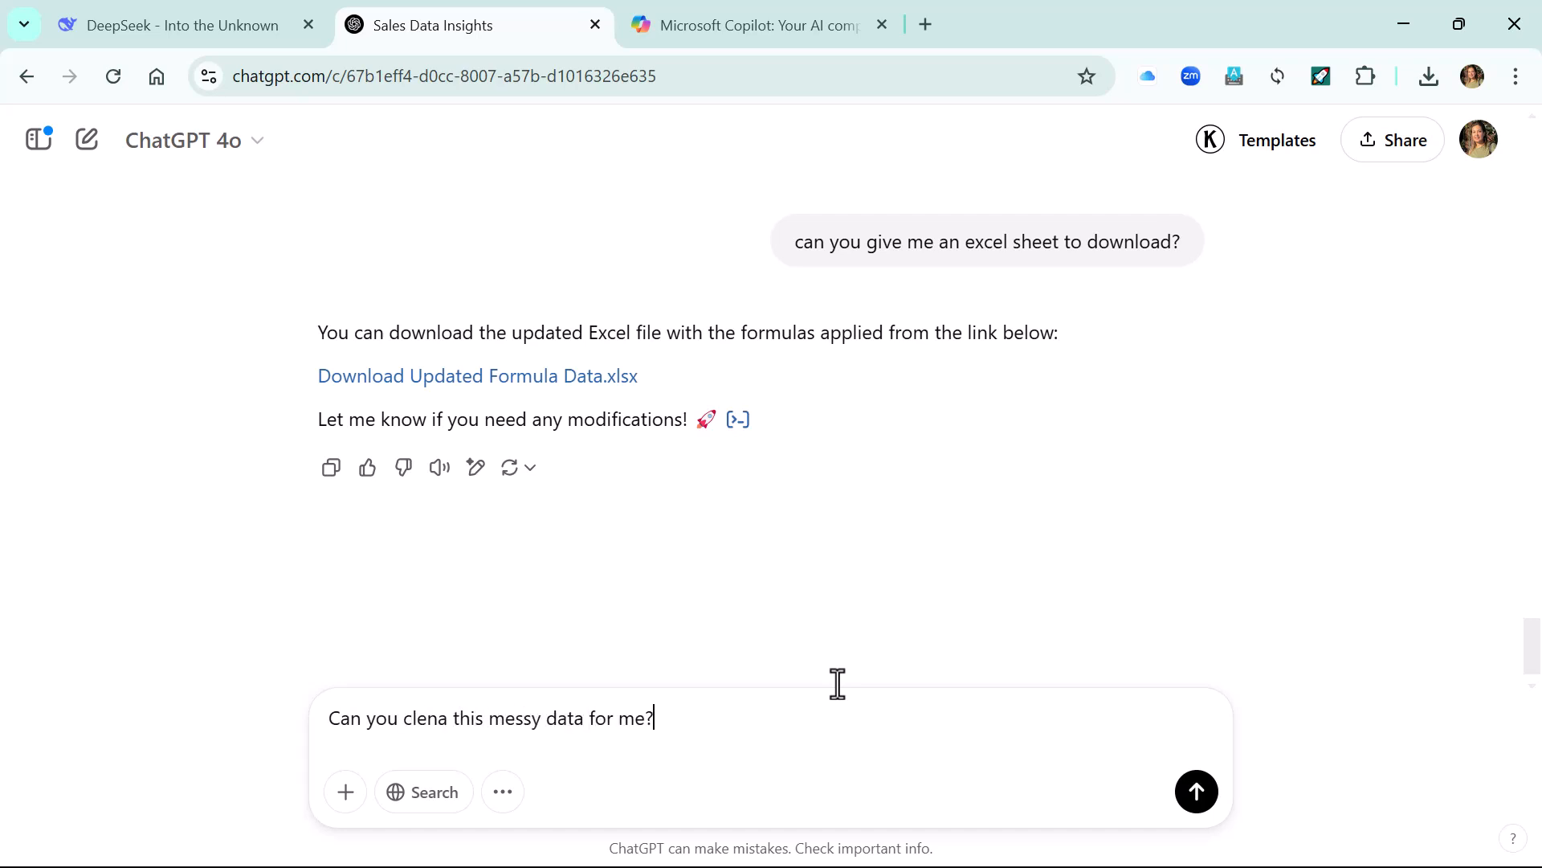
{"action": "left_click", "coordinate": [345, 801]}
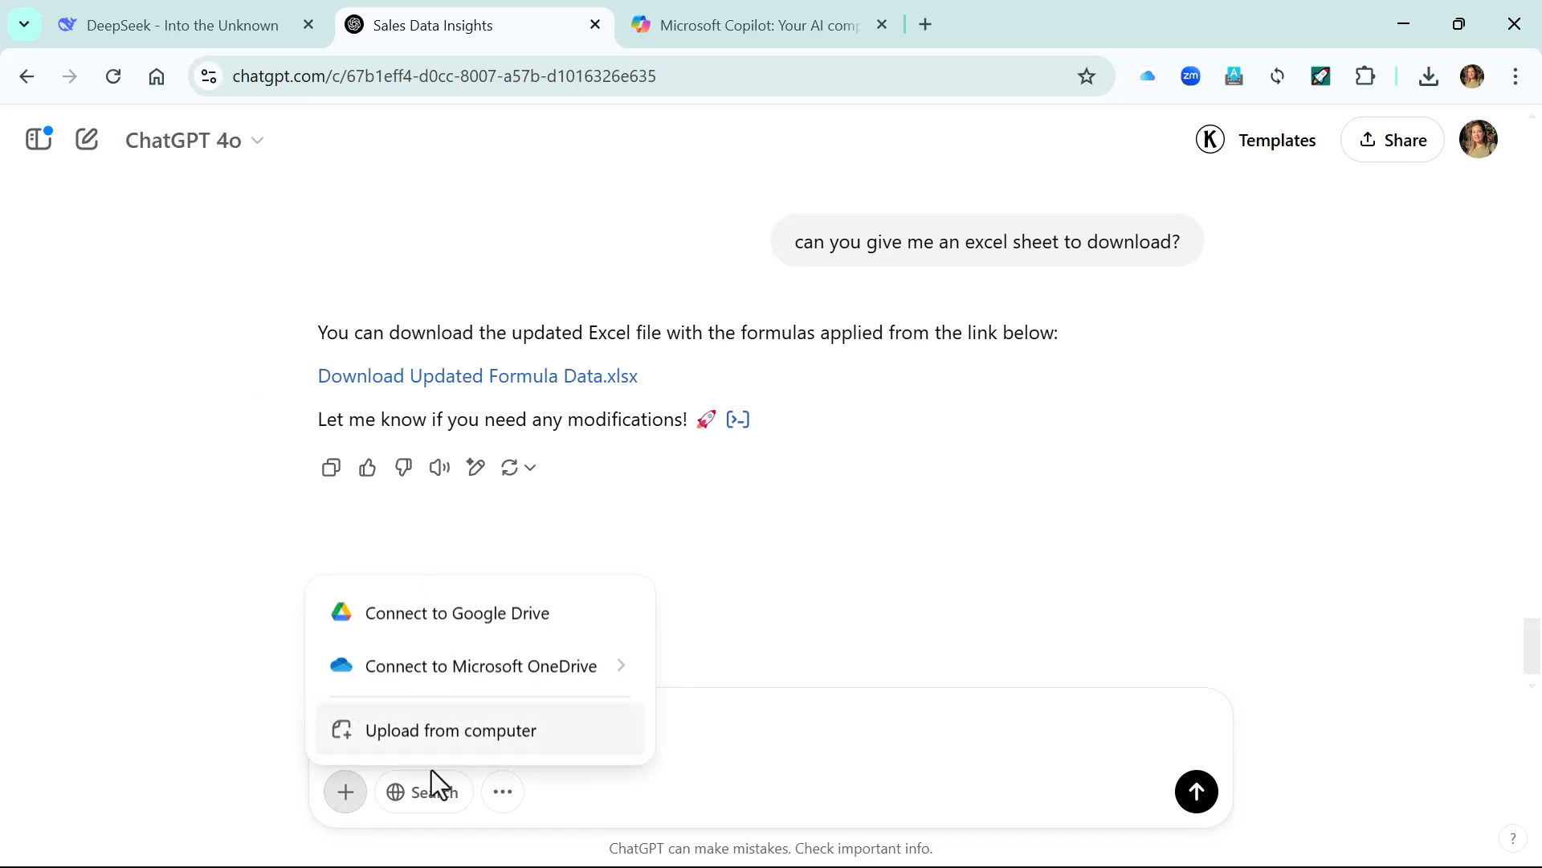
{"action": "left_click", "coordinate": [432, 747]}
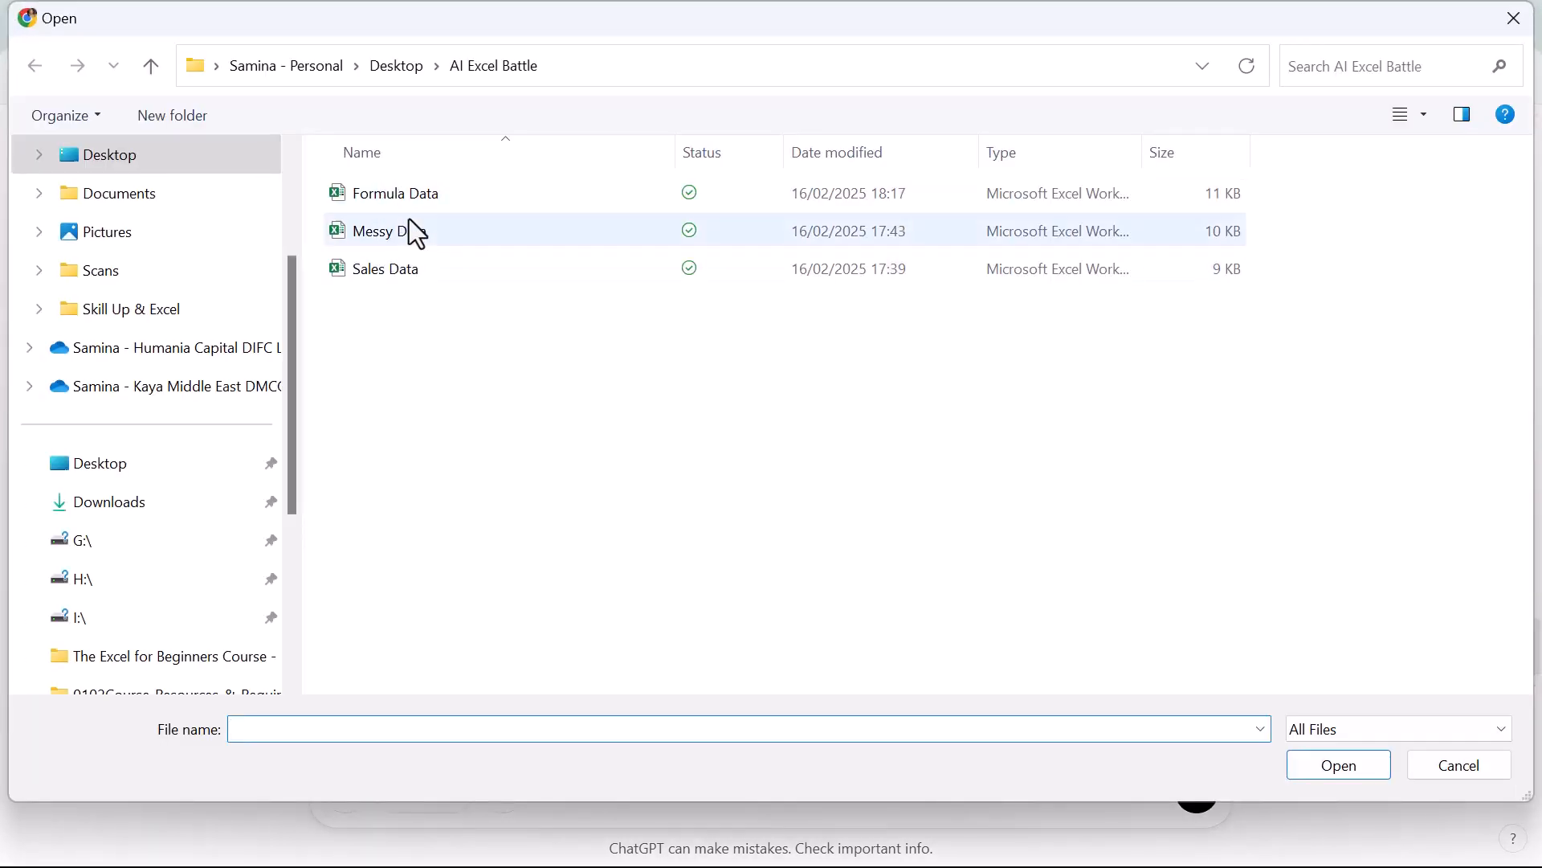
{"action": "left_click", "coordinate": [410, 233]}
{"action": "left_click", "coordinate": [1339, 765]}
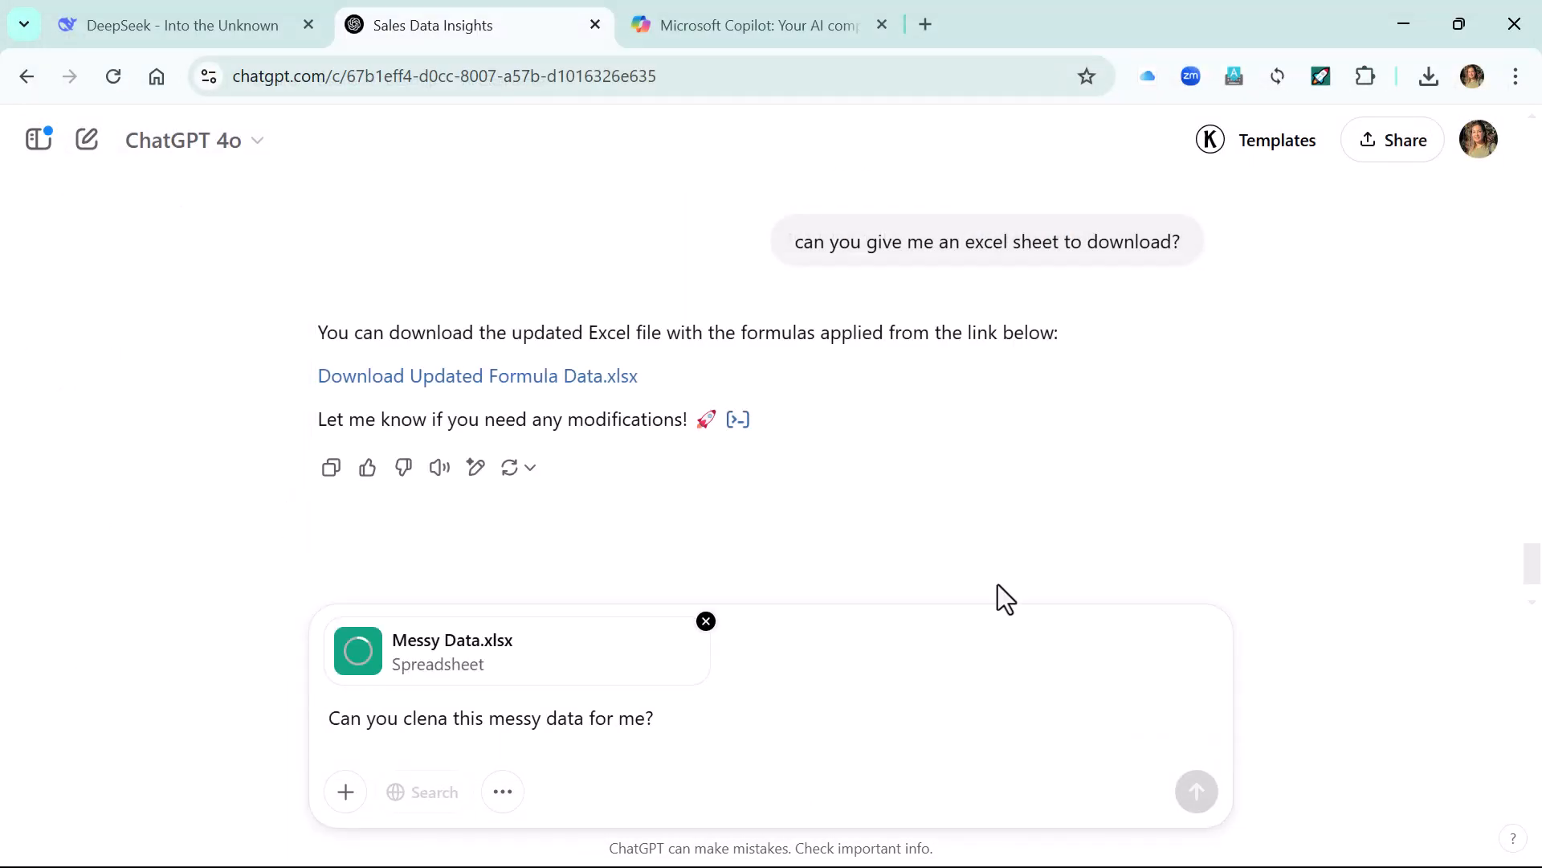
{"action": "scroll", "coordinate": [1480, 506], "scroll_direction": "down", "scroll_amount": 2}
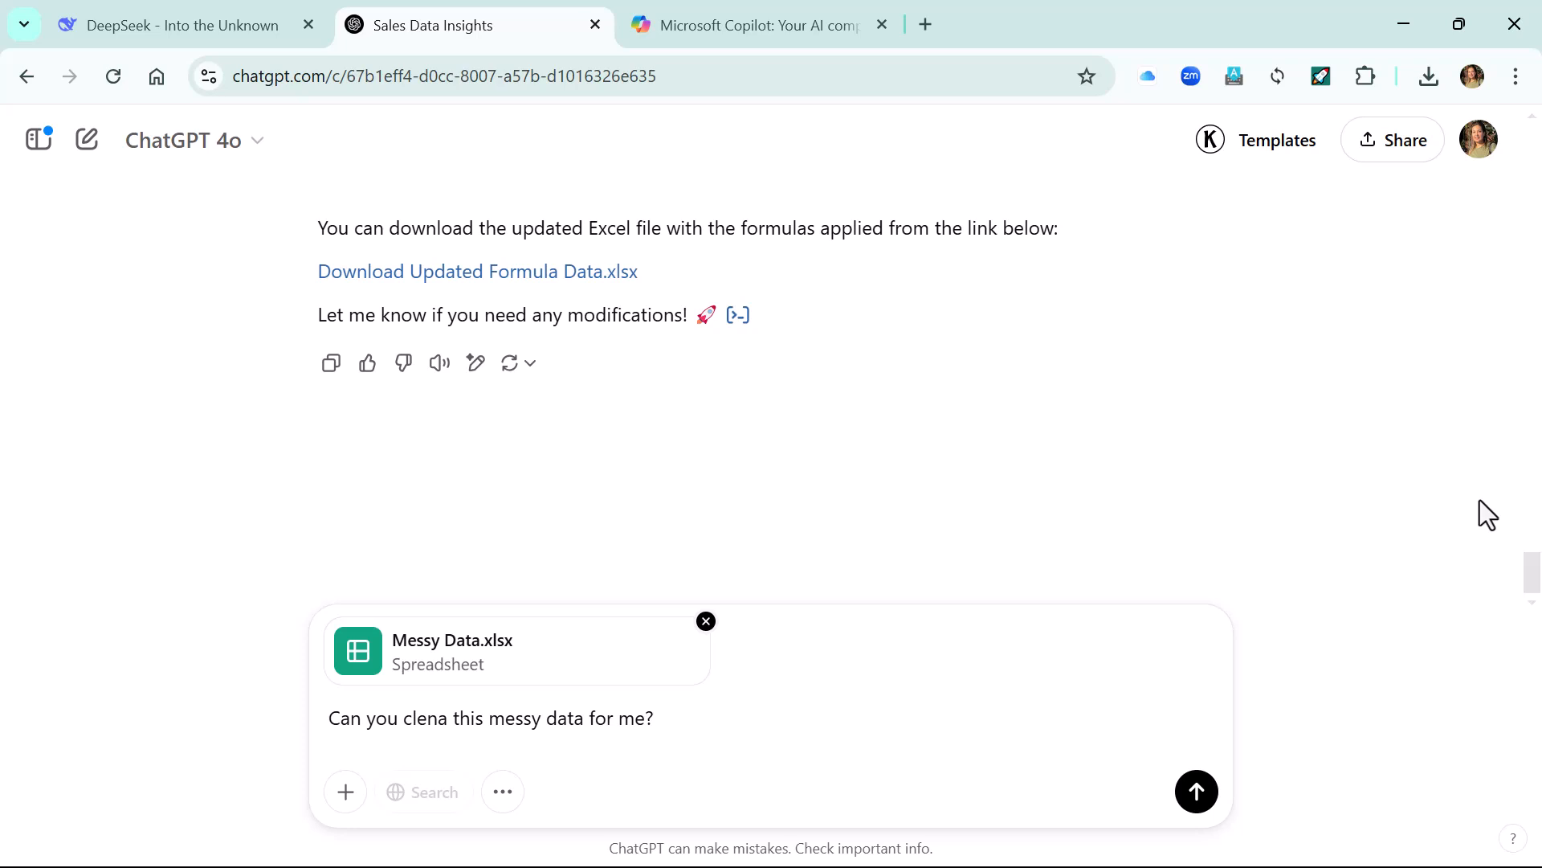
{"action": "left_click", "coordinate": [1197, 791]}
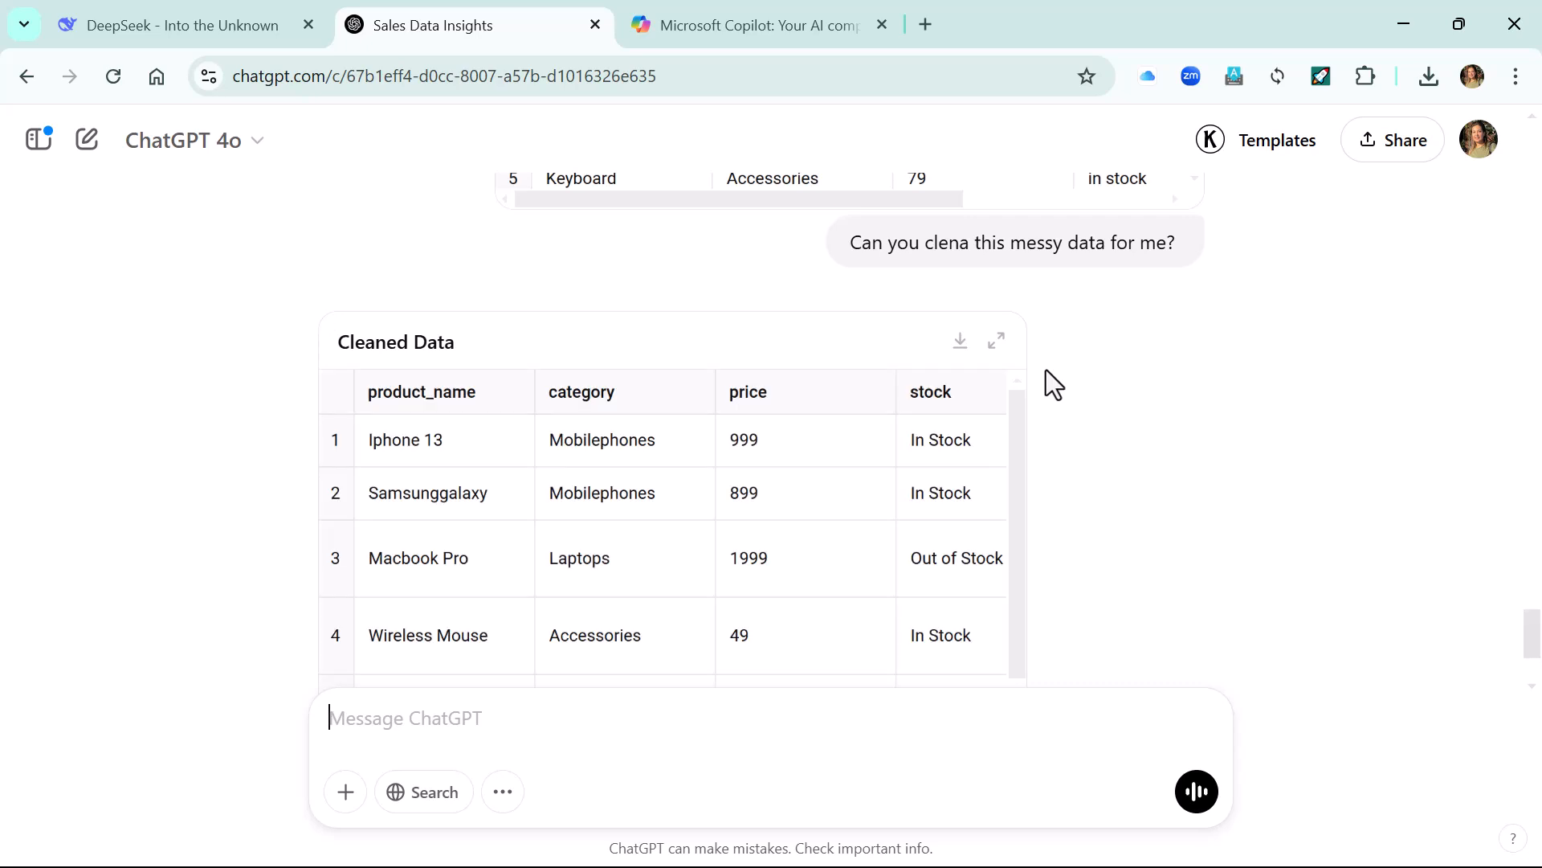
Step: Check ChatGPT's cleaned data table and reply "yes" to its offer of a downloadable file
{"action": "scroll", "coordinate": [852, 538], "scroll_direction": "down", "scroll_amount": 3}
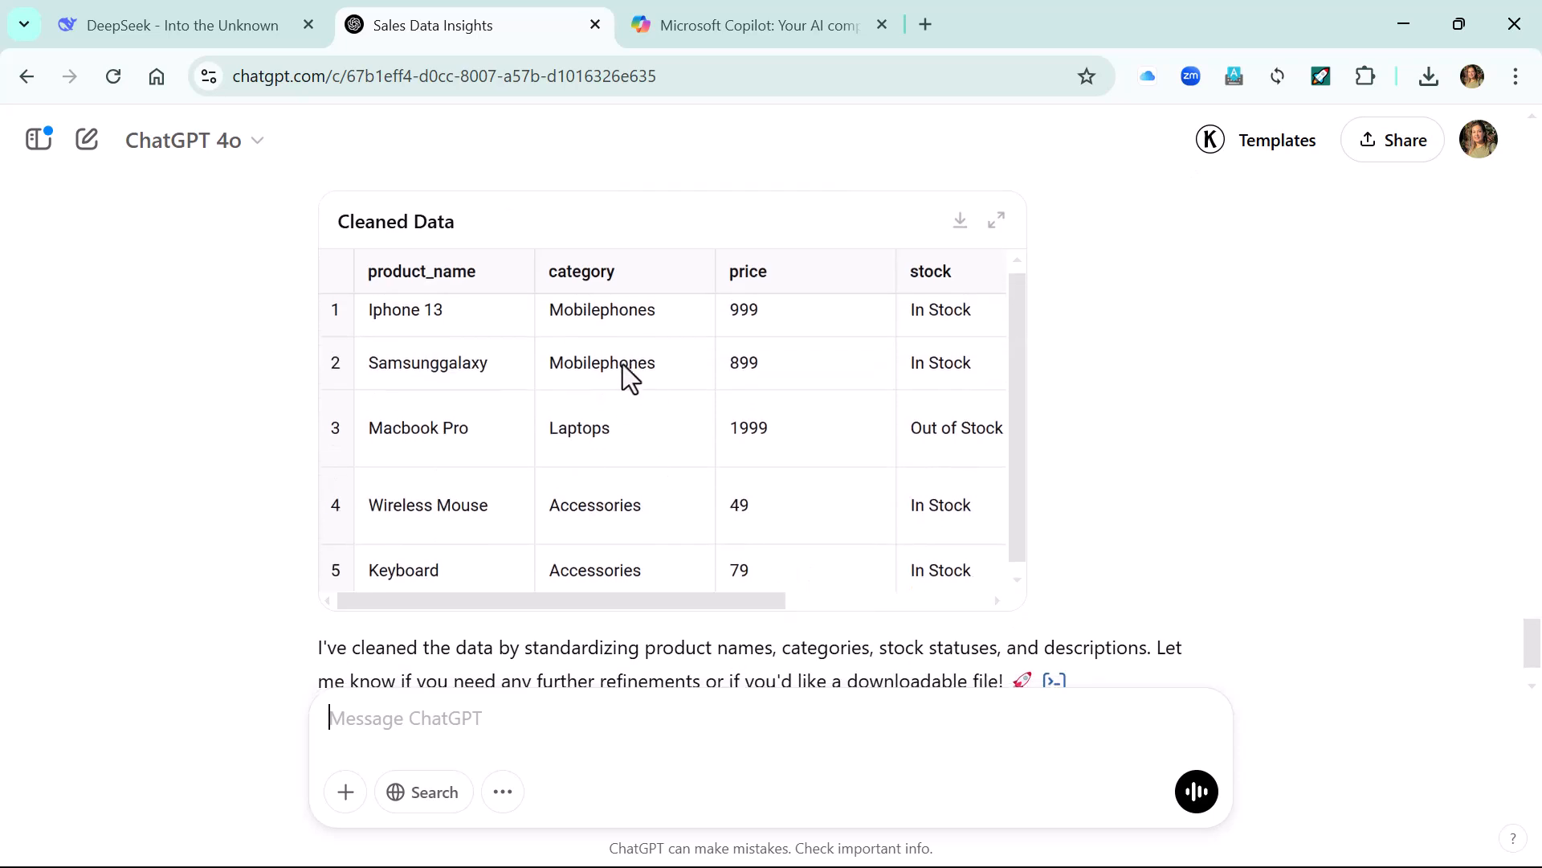
{"action": "scroll", "coordinate": [688, 553], "scroll_direction": "down", "scroll_amount": 3}
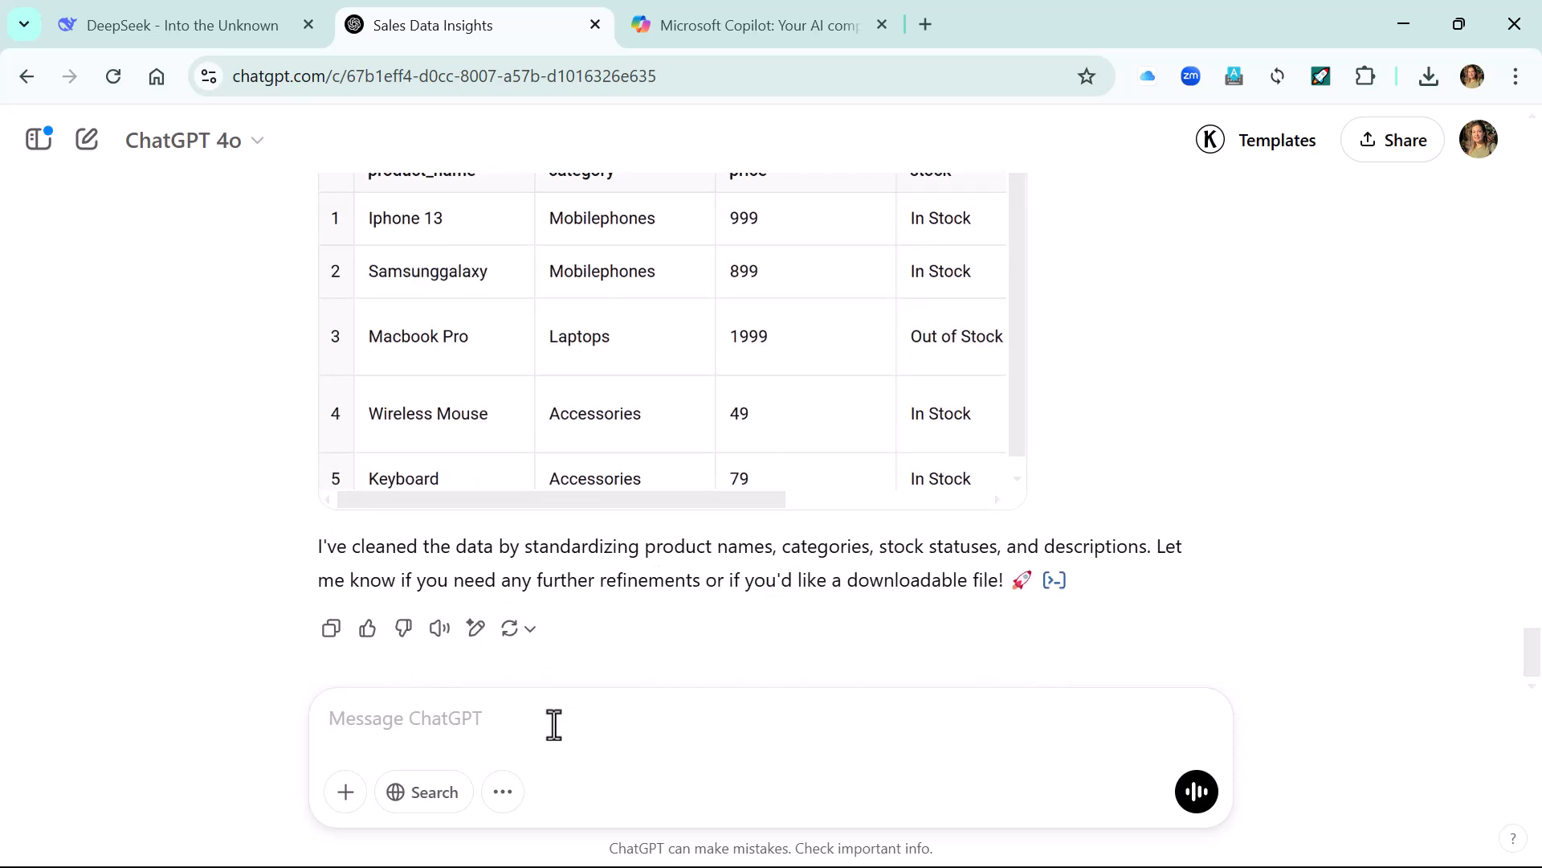
{"action": "type", "text": "LEt"}
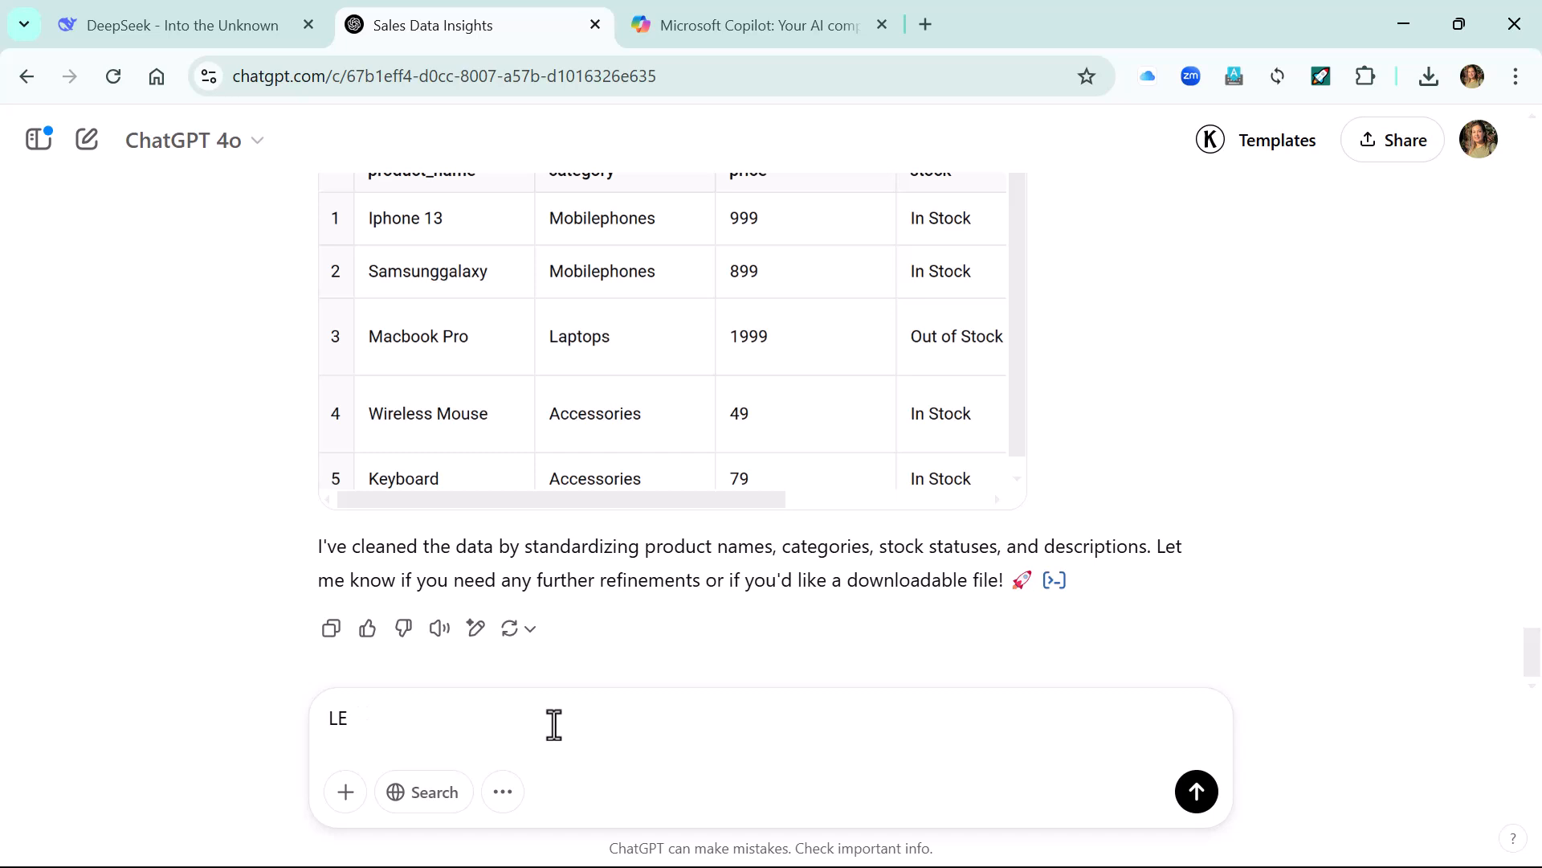
{"action": "key", "text": "BackSpace"}
{"action": "type", "text": "yes"}
{"action": "key", "text": "Return"}
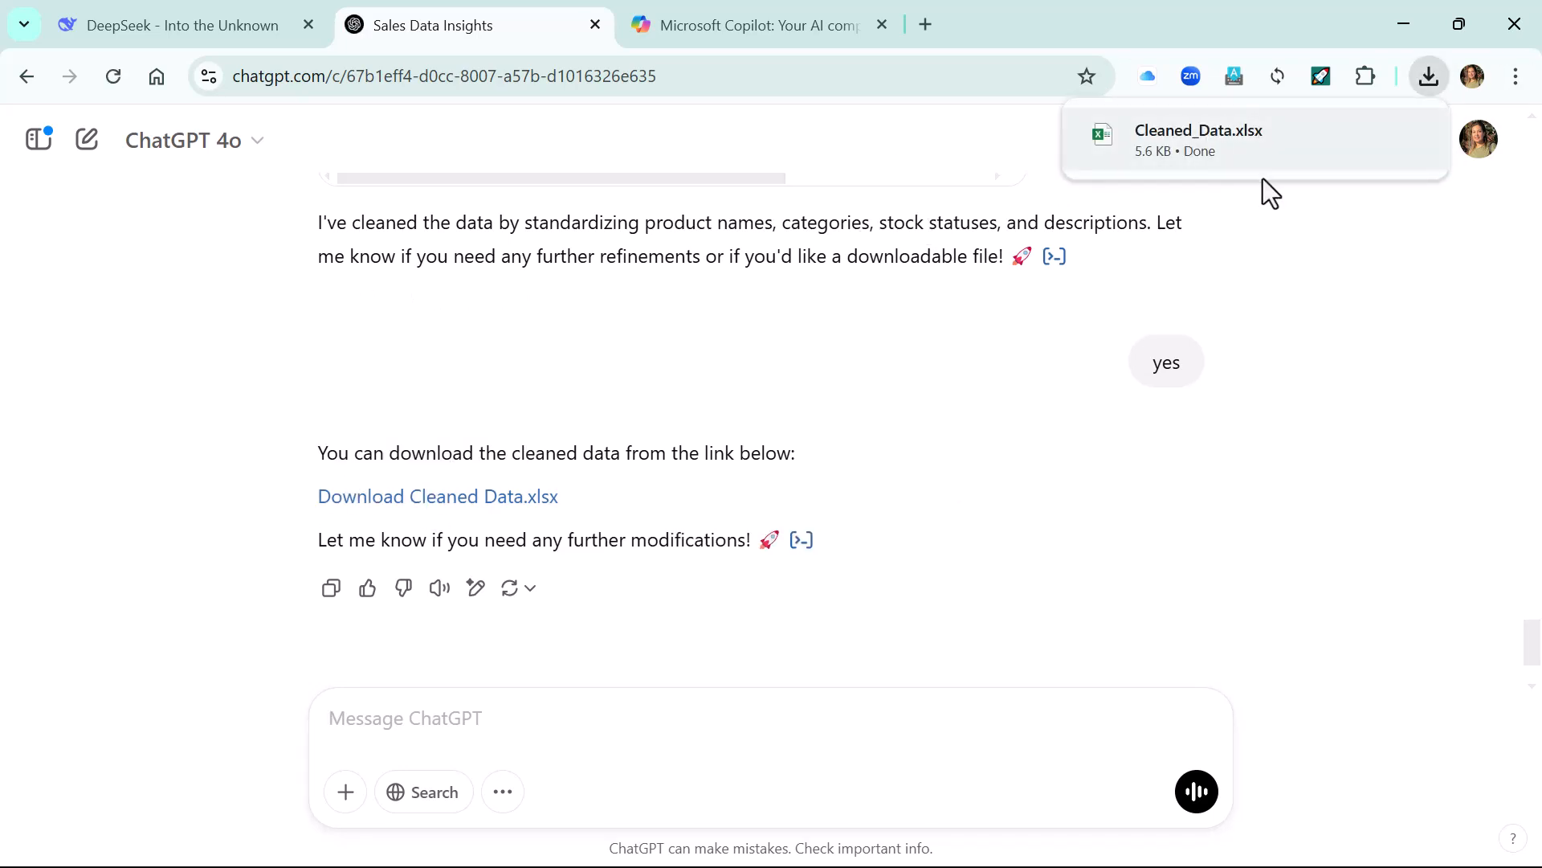
Step: Open the downloaded Cleaned_Data workbook and try to fit the category column to its contents
{"action": "left_click", "coordinate": [1183, 133]}
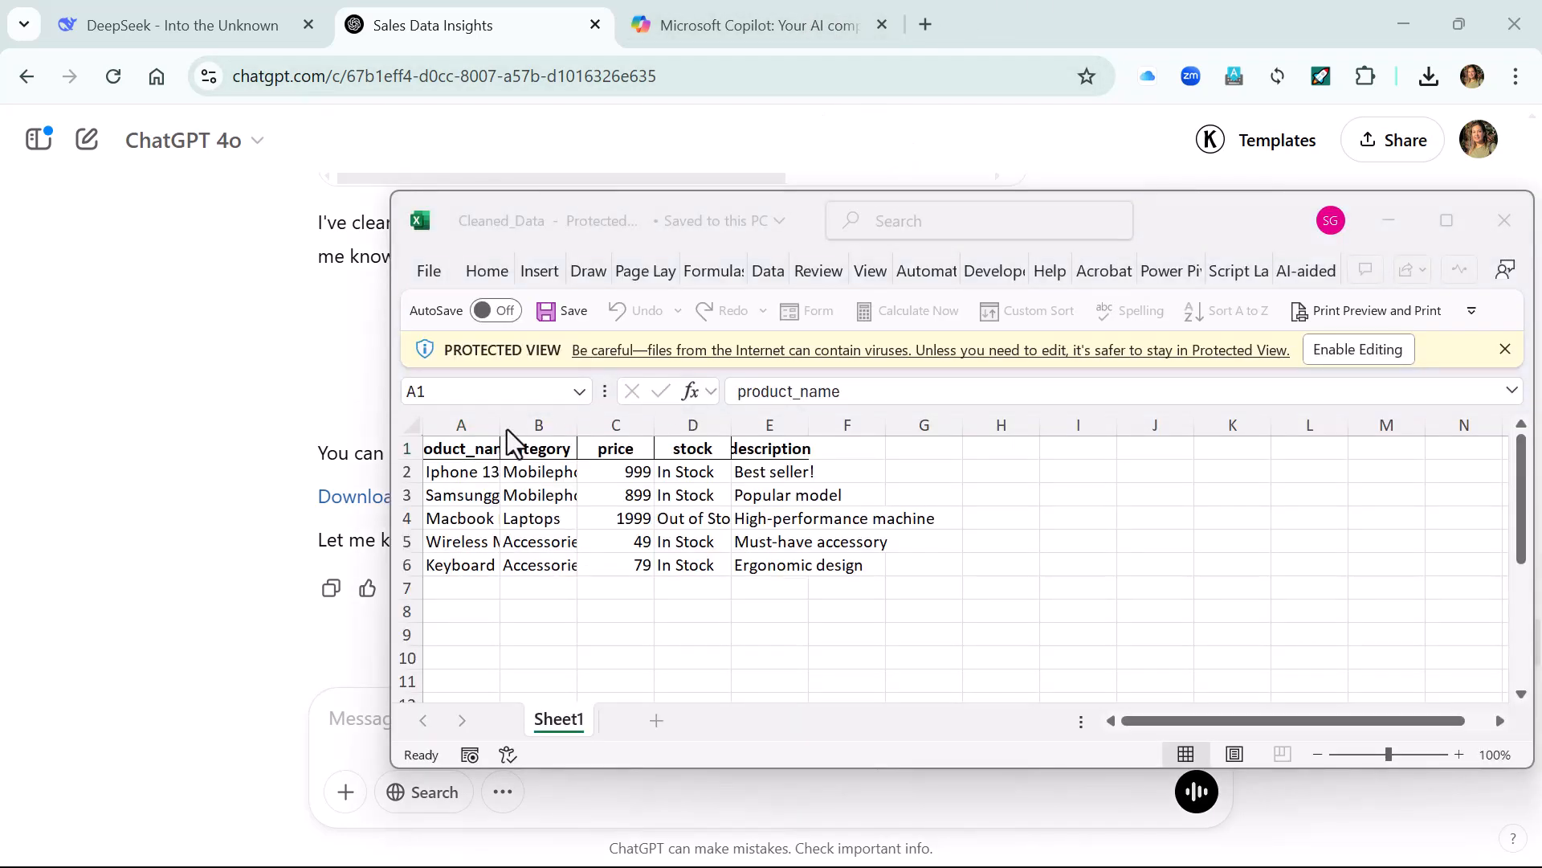
{"action": "left_click", "coordinate": [772, 426]}
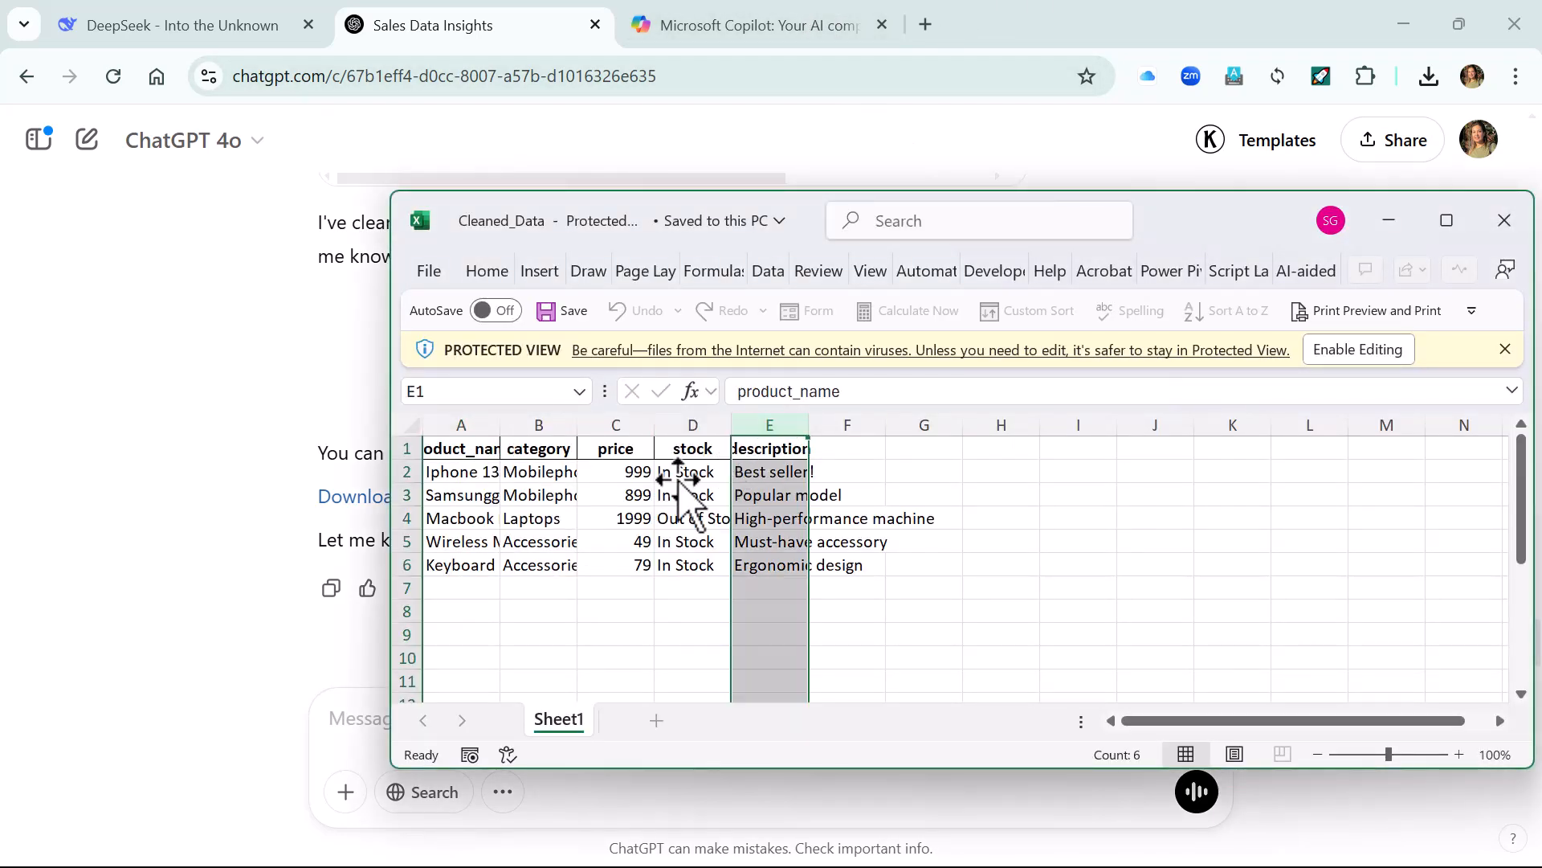
{"action": "left_click", "coordinate": [491, 474]}
{"action": "double_click", "coordinate": [577, 425]}
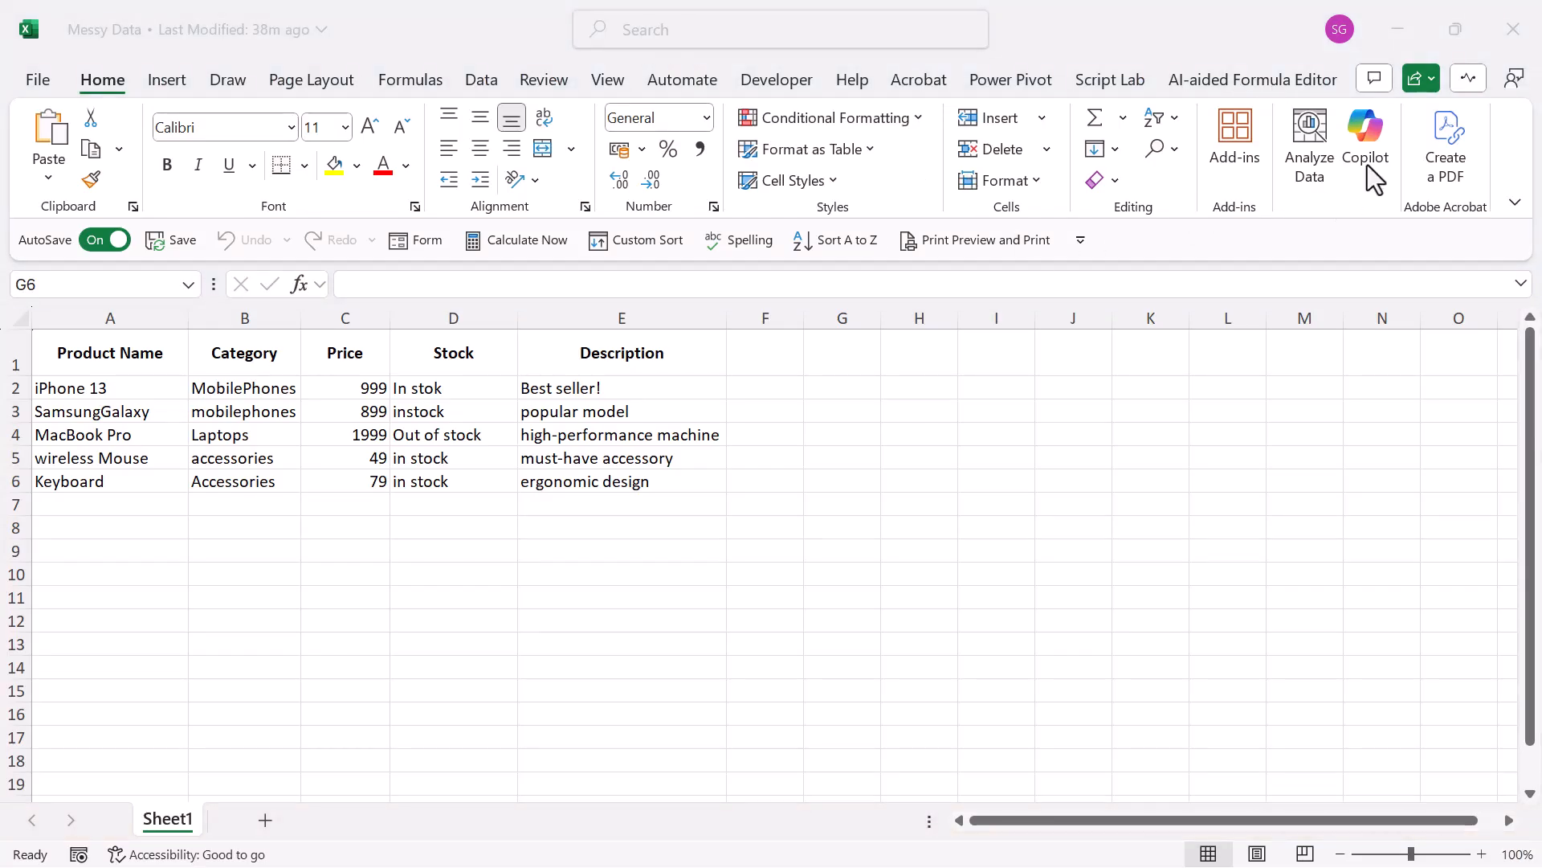
Step: In the Messy Data workbook in Excel, open Copilot and send "Clean this messy data for me"
{"action": "left_click", "coordinate": [1369, 141]}
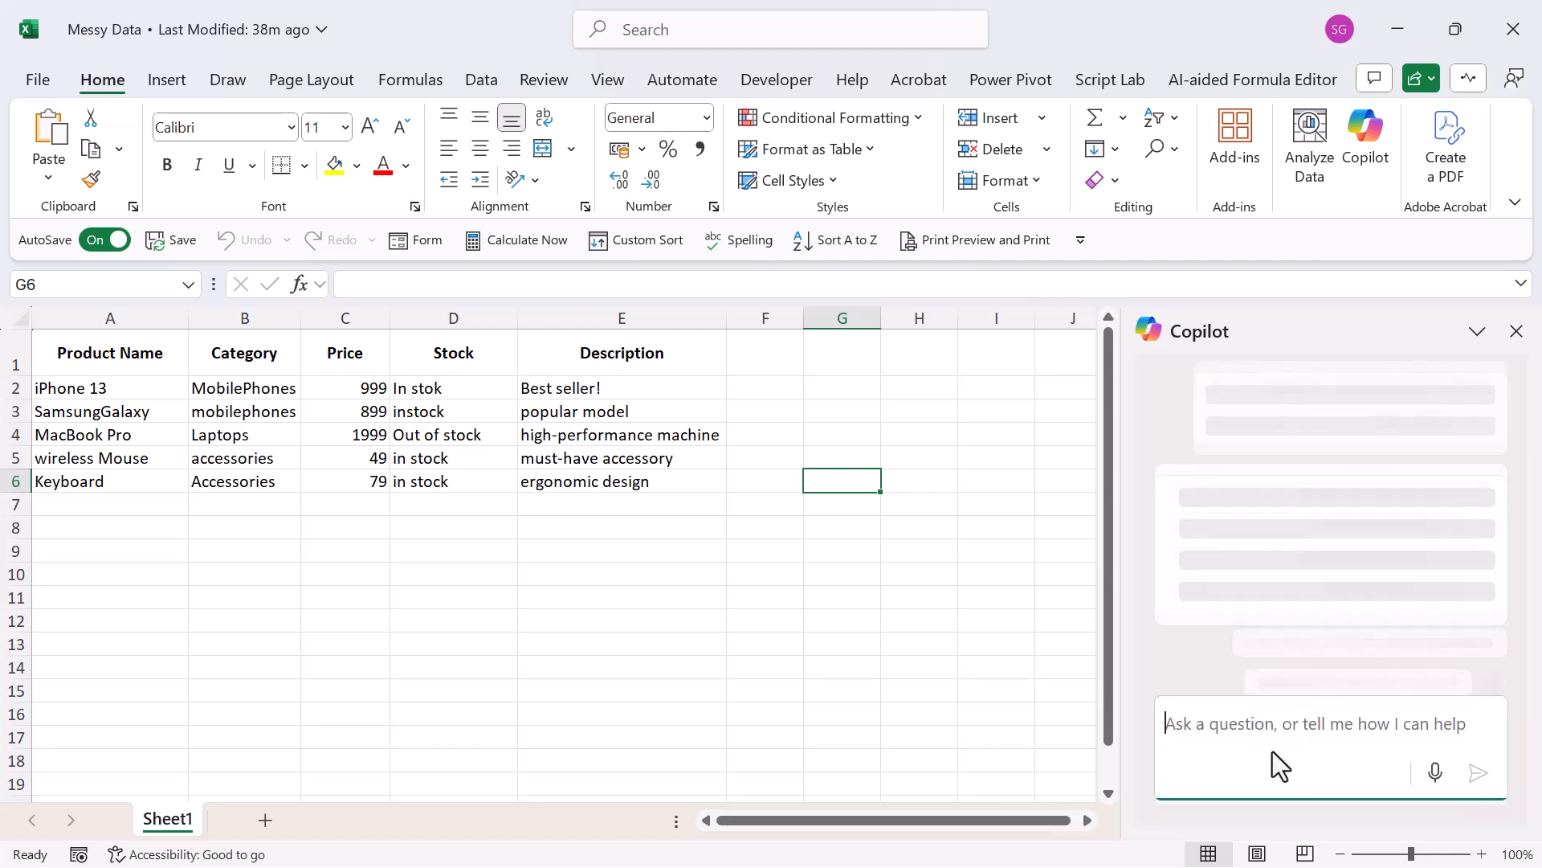
{"action": "type", "text": "Clean this messy"}
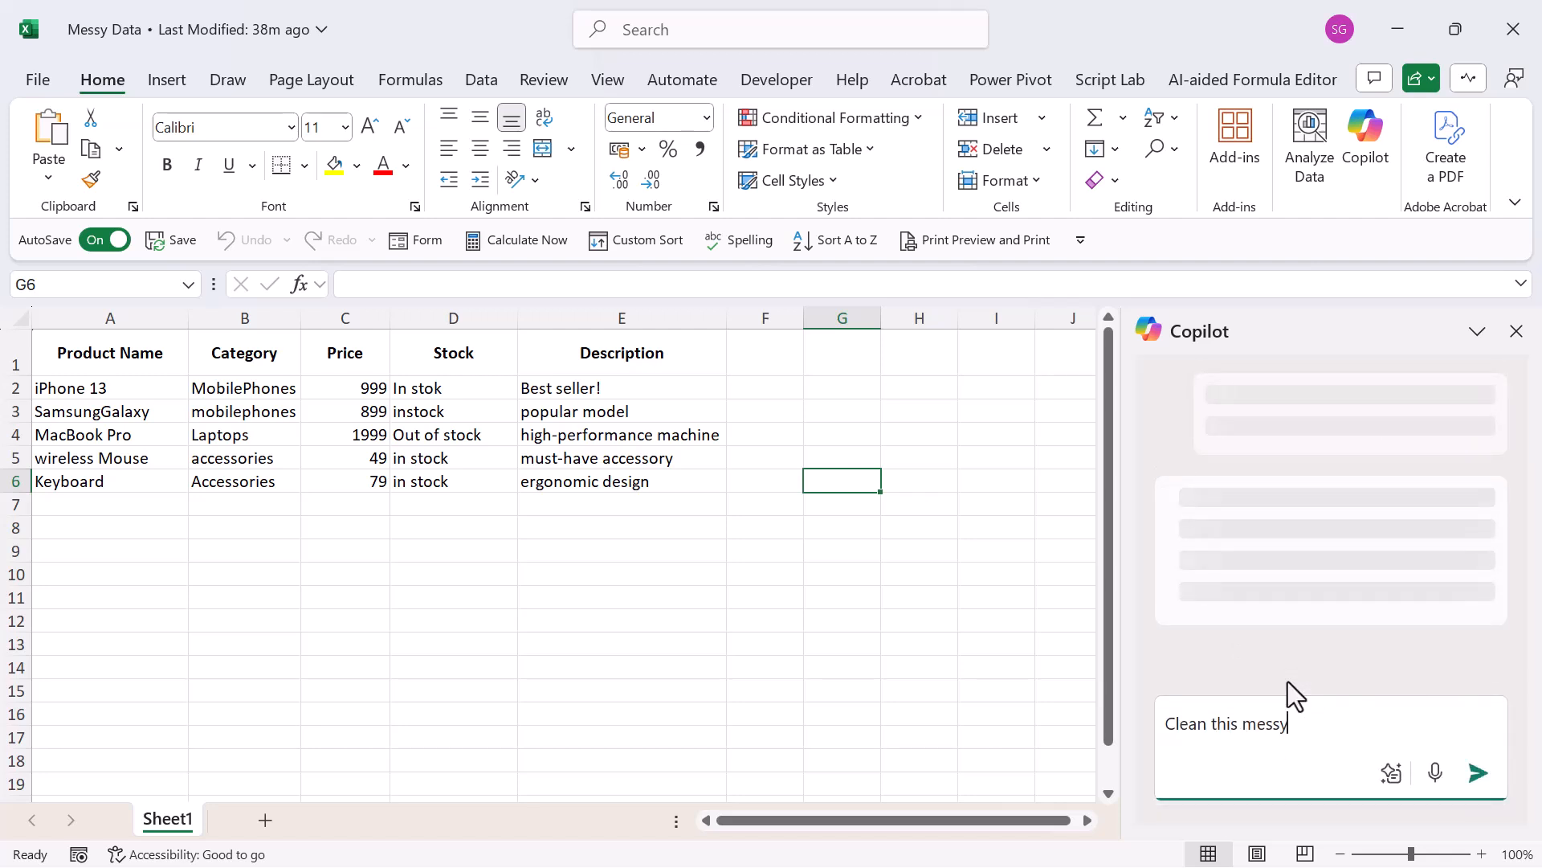
{"action": "type", "text": " data for me"}
{"action": "key", "text": "Return"}
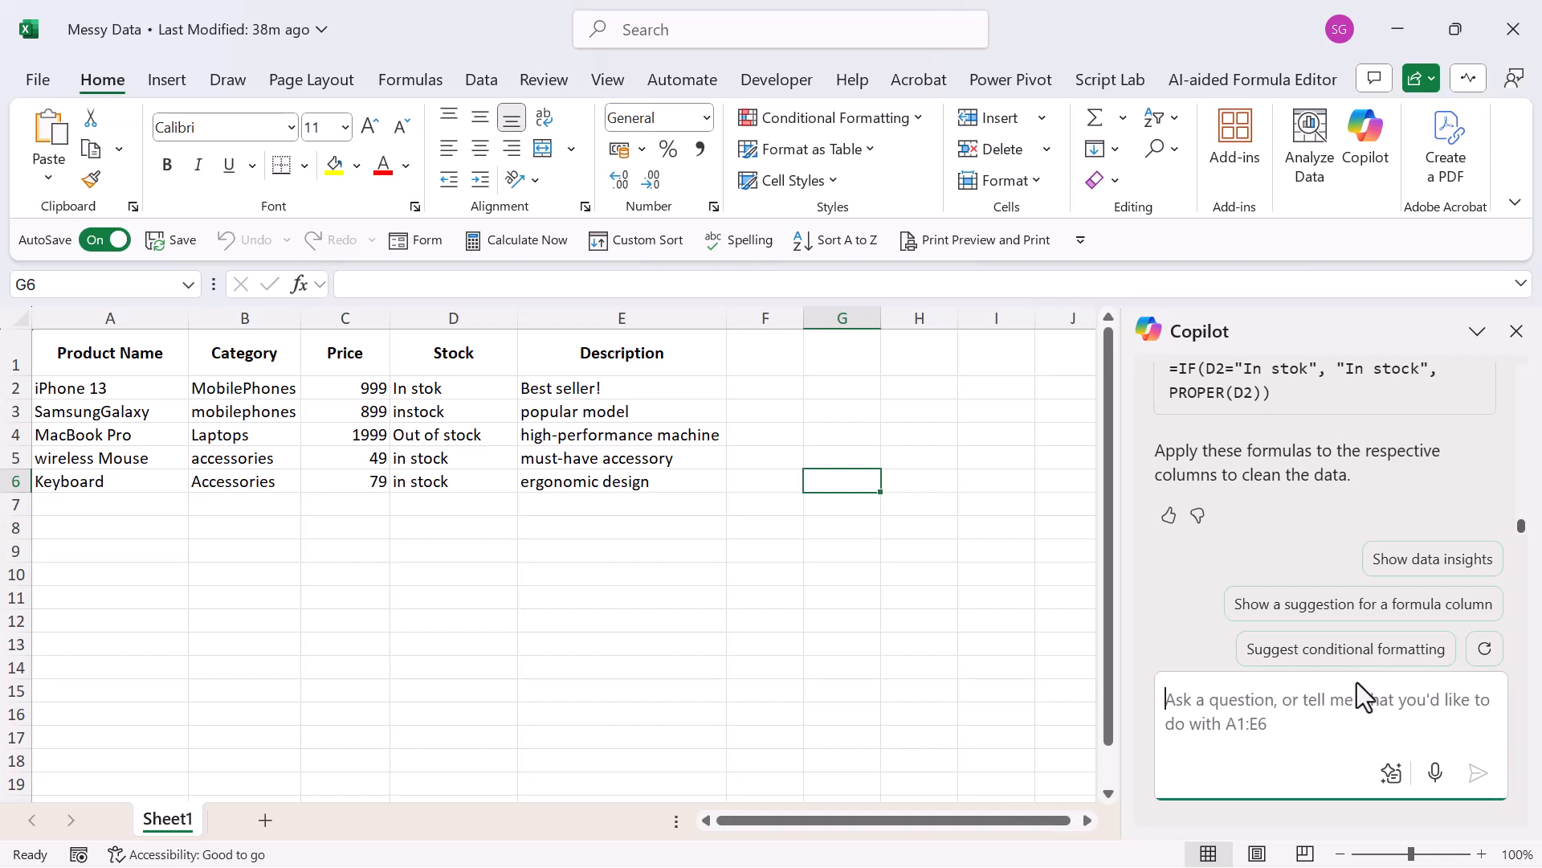
Step: Send Copilot "apply this to the data" and apply its suggested yellow fill and black font formatting for A2:E6
{"action": "type", "text": "apply this t"}
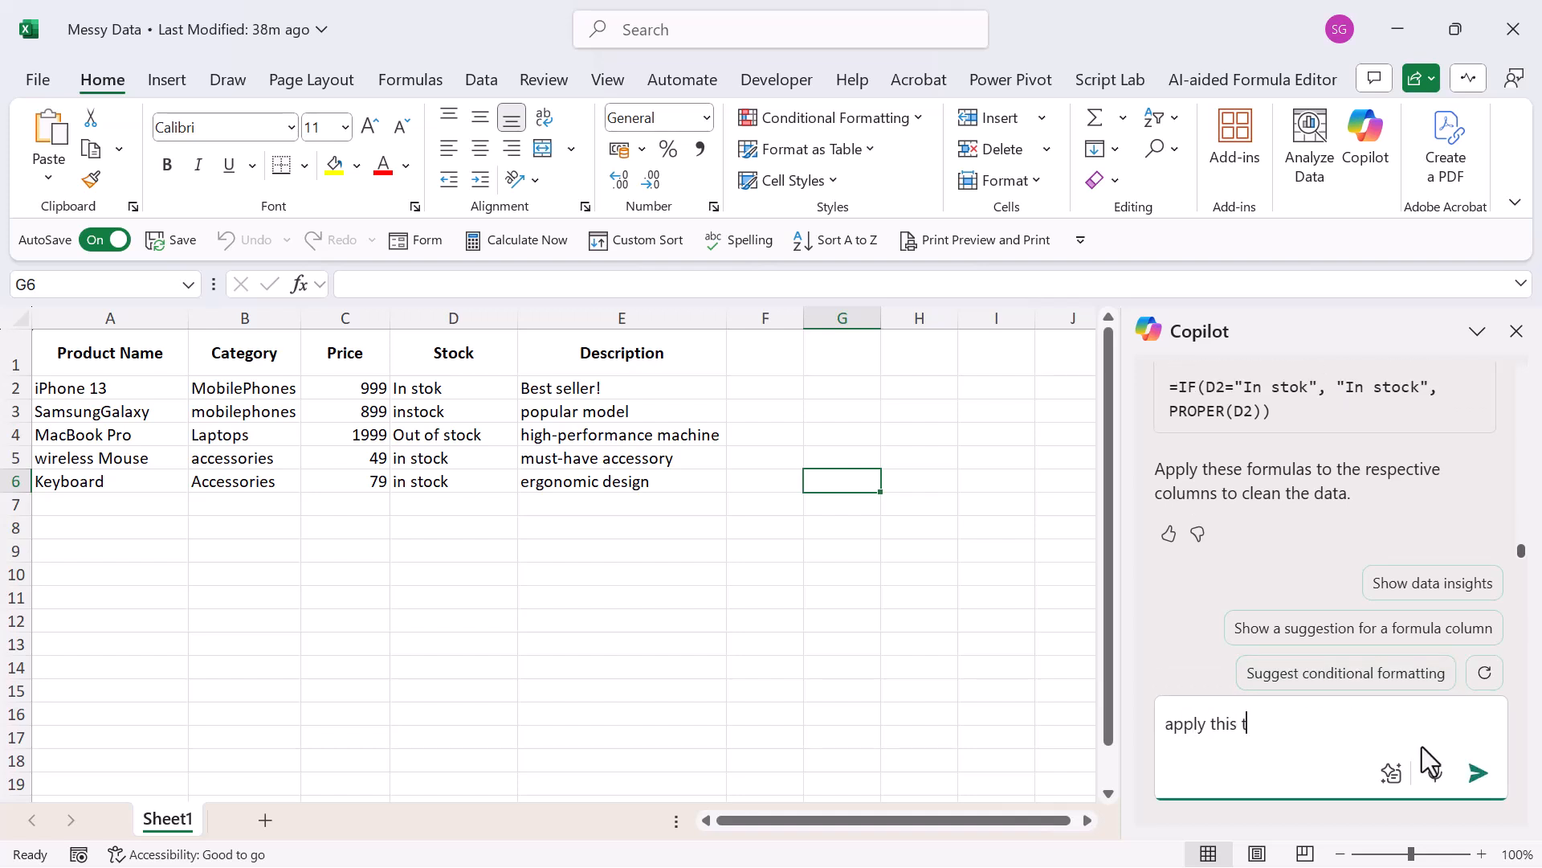
{"action": "type", "text": "o the data"}
{"action": "key", "text": "Return"}
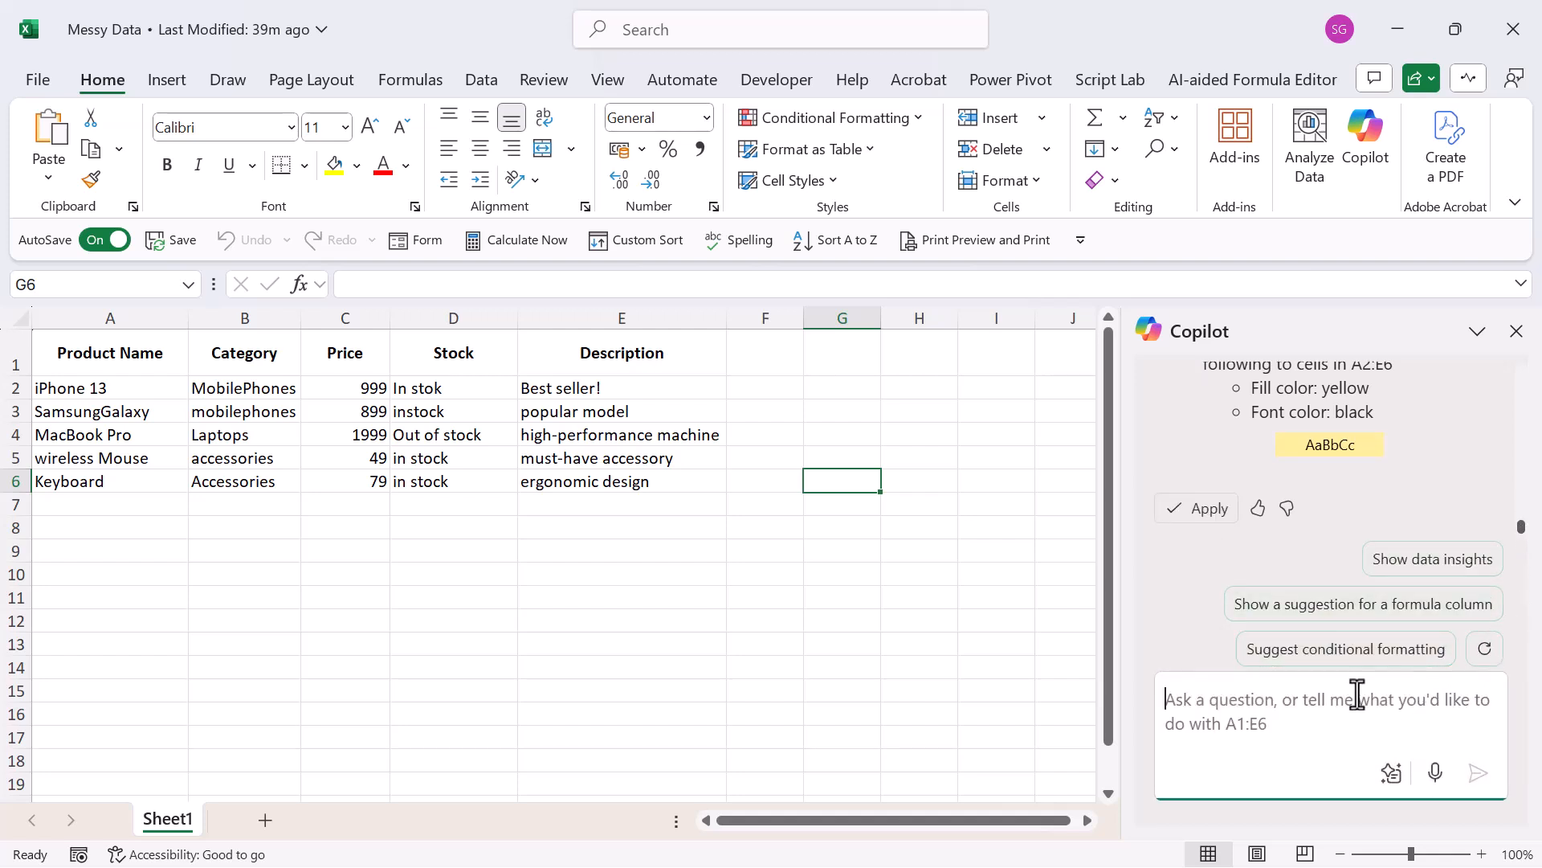
{"action": "left_click", "coordinate": [1203, 511]}
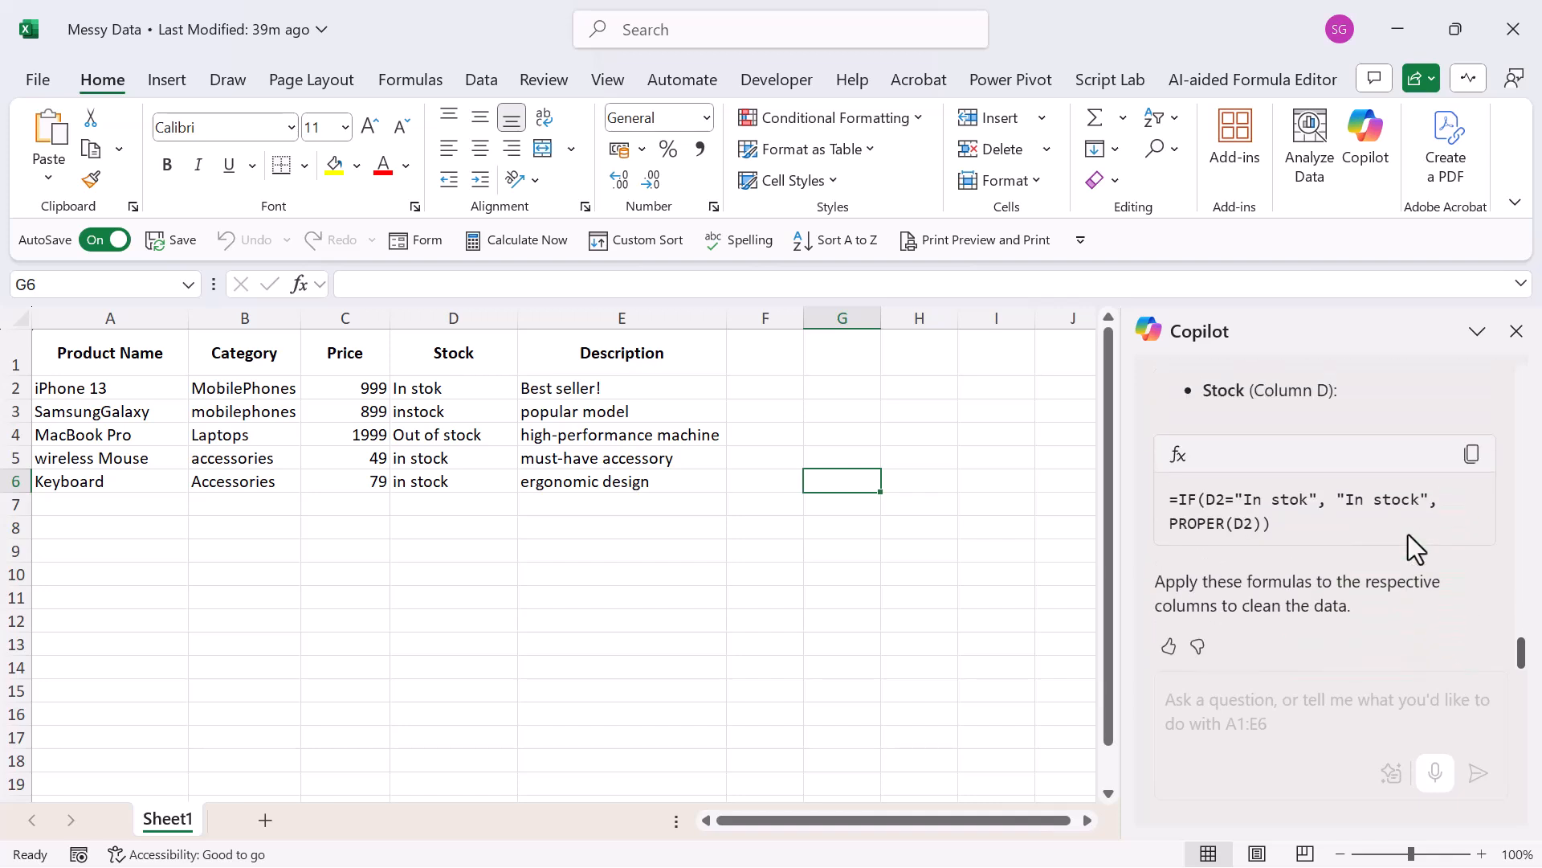
Step: Review Copilot's earlier replies on correcting capitalization, fixing typos and the Stock column formula
{"action": "scroll", "coordinate": [1334, 531], "scroll_direction": "up", "scroll_amount": 5}
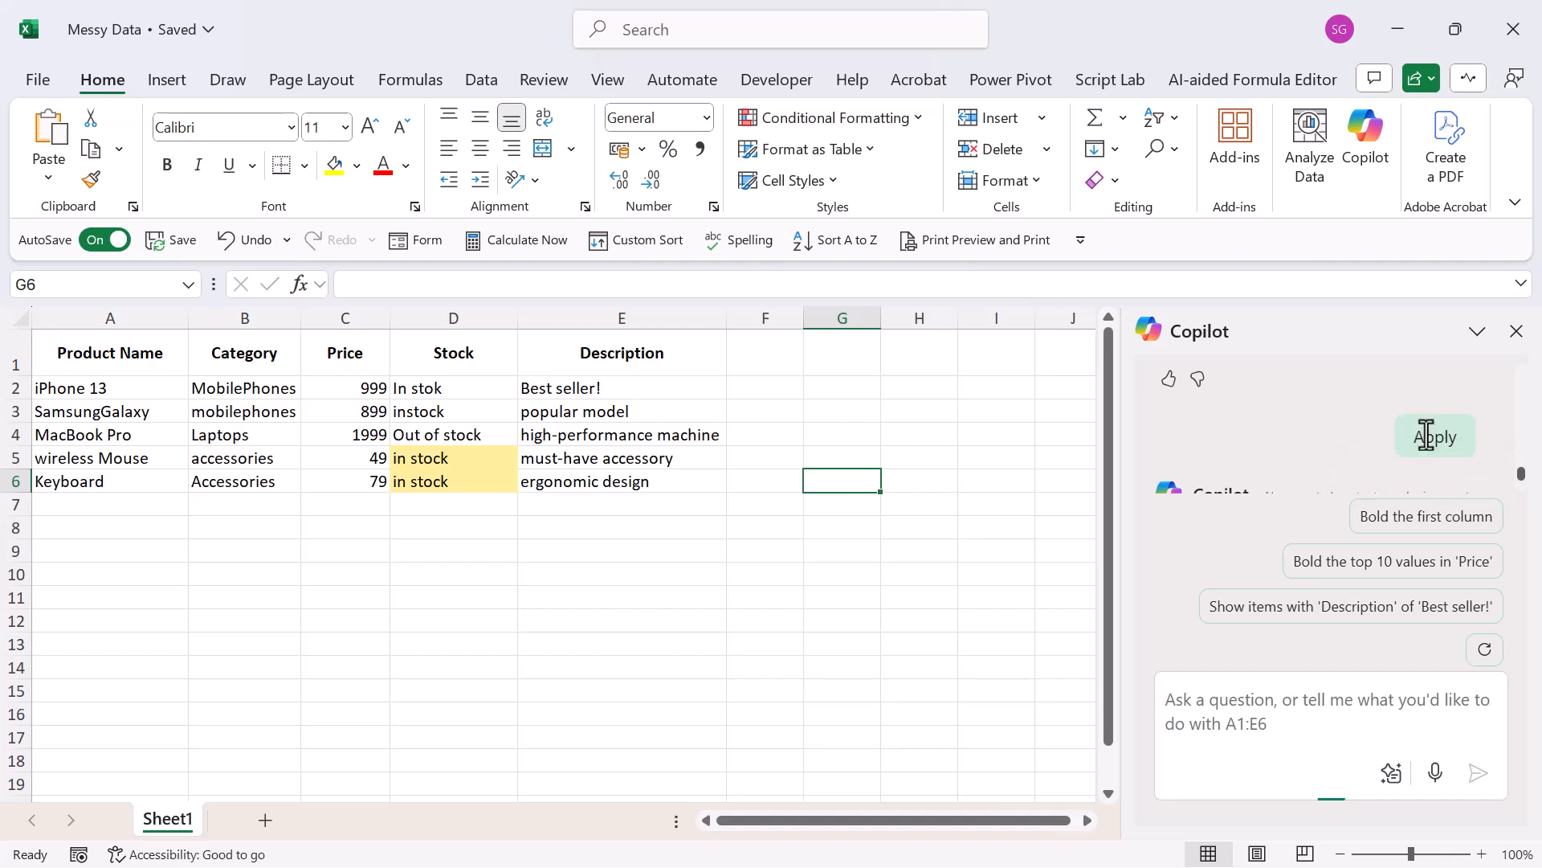
{"action": "scroll", "coordinate": [1406, 438], "scroll_direction": "up", "scroll_amount": 6}
{"action": "scroll", "coordinate": [1387, 450], "scroll_direction": "down", "scroll_amount": 3}
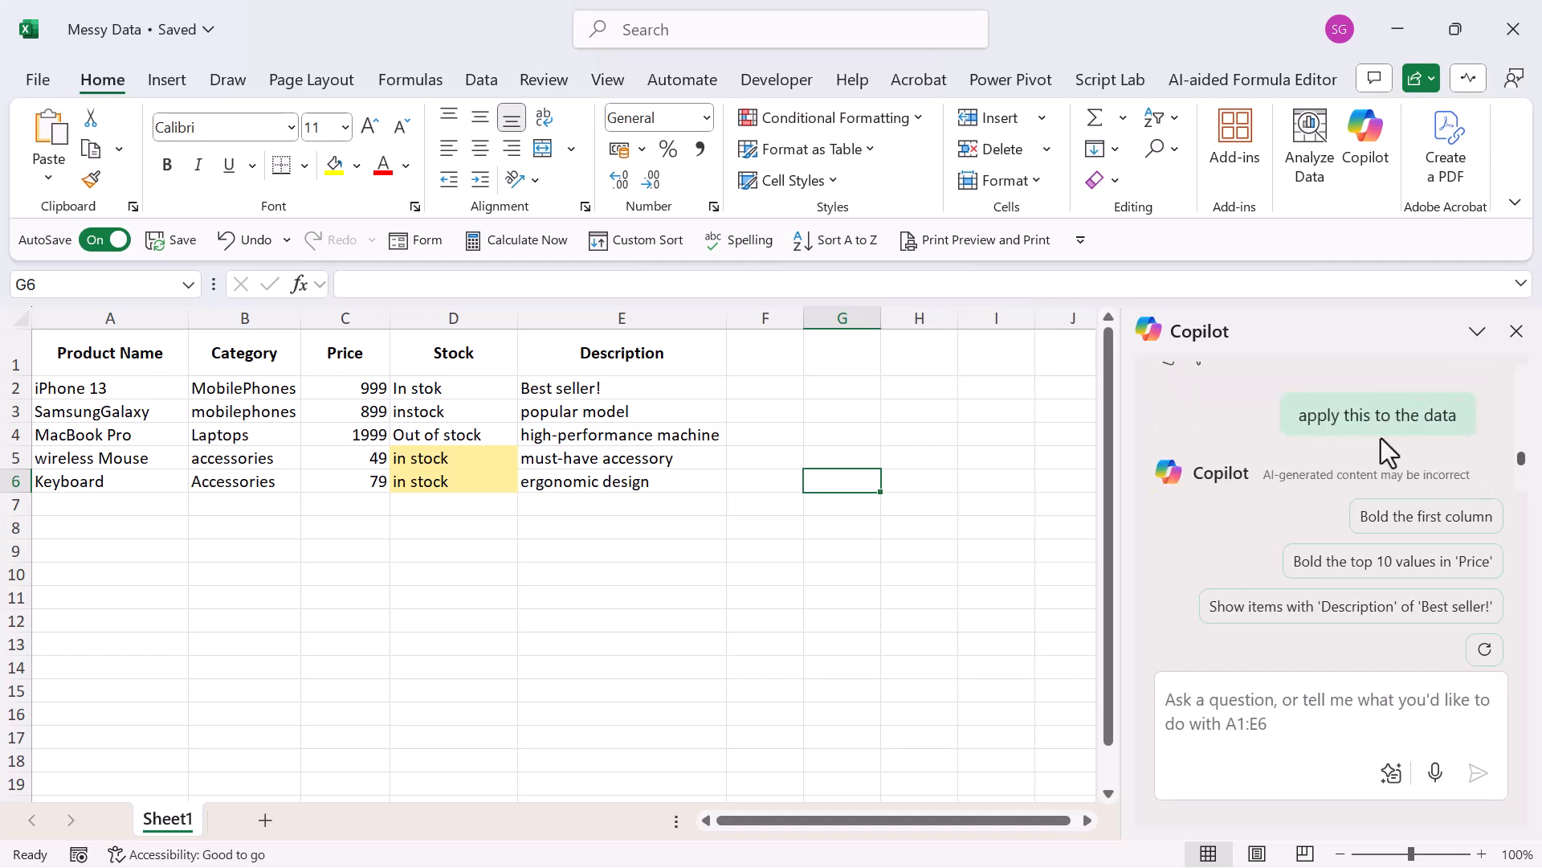
{"action": "scroll", "coordinate": [1386, 450], "scroll_direction": "up", "scroll_amount": 8}
{"action": "scroll", "coordinate": [1439, 411], "scroll_direction": "up", "scroll_amount": 3}
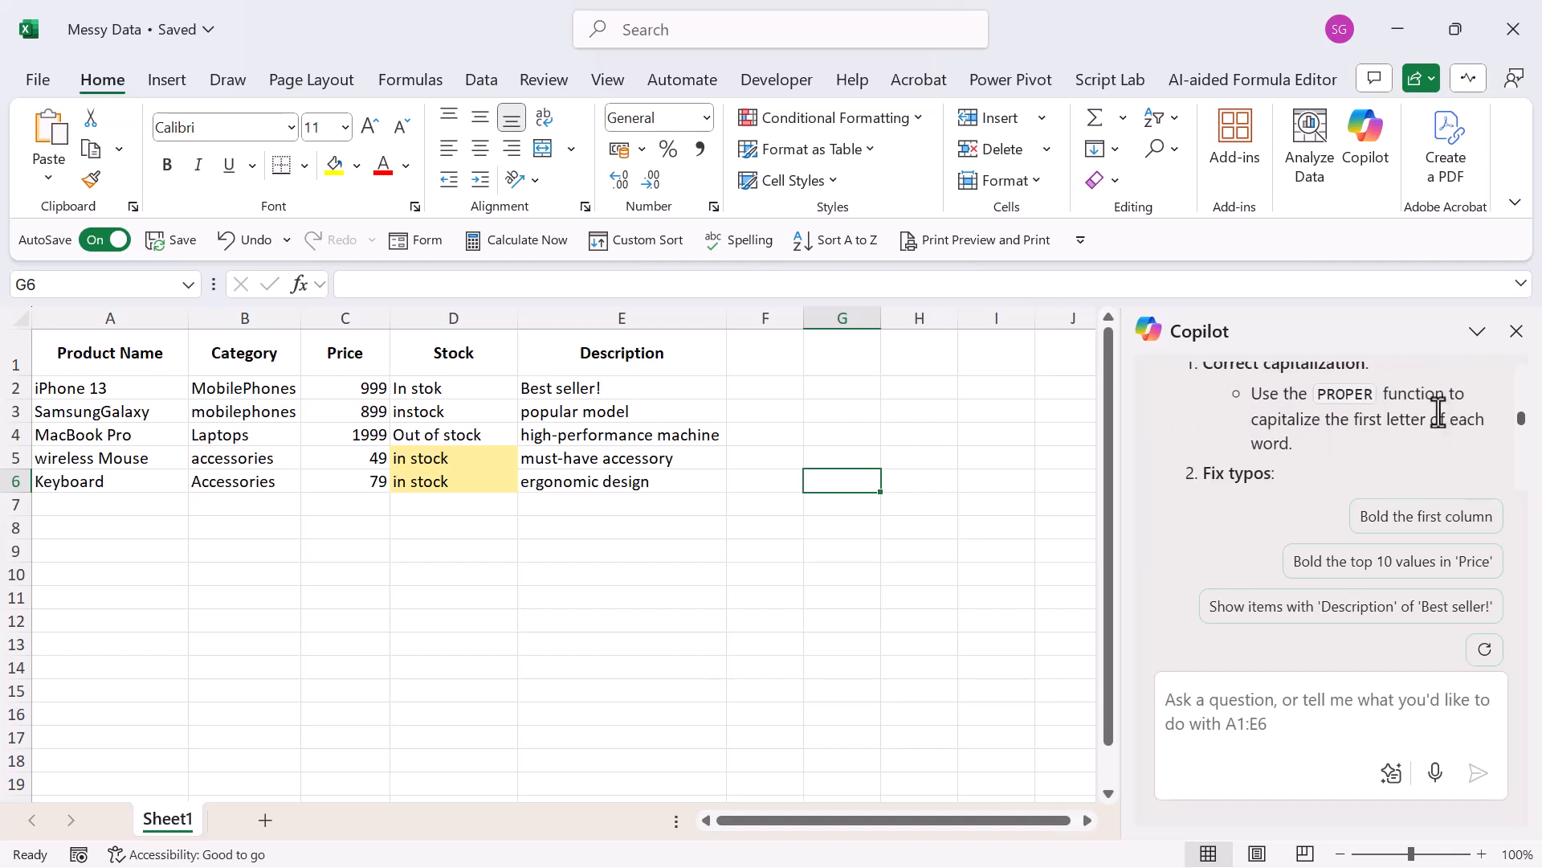
{"action": "scroll", "coordinate": [1439, 411], "scroll_direction": "down", "scroll_amount": 5}
{"action": "scroll", "coordinate": [1439, 411], "scroll_direction": "down", "scroll_amount": 6}
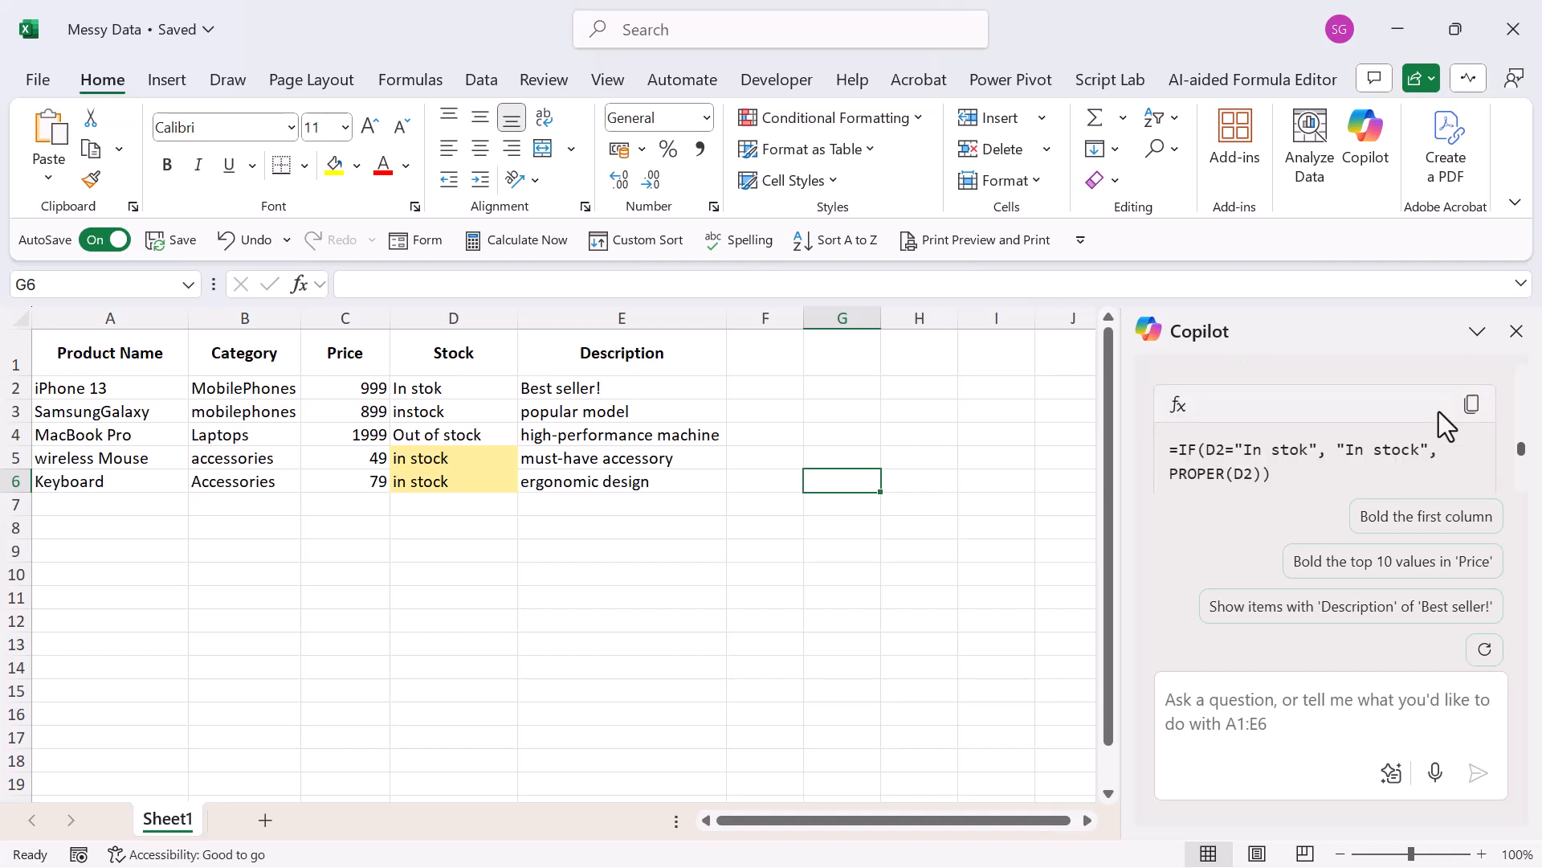